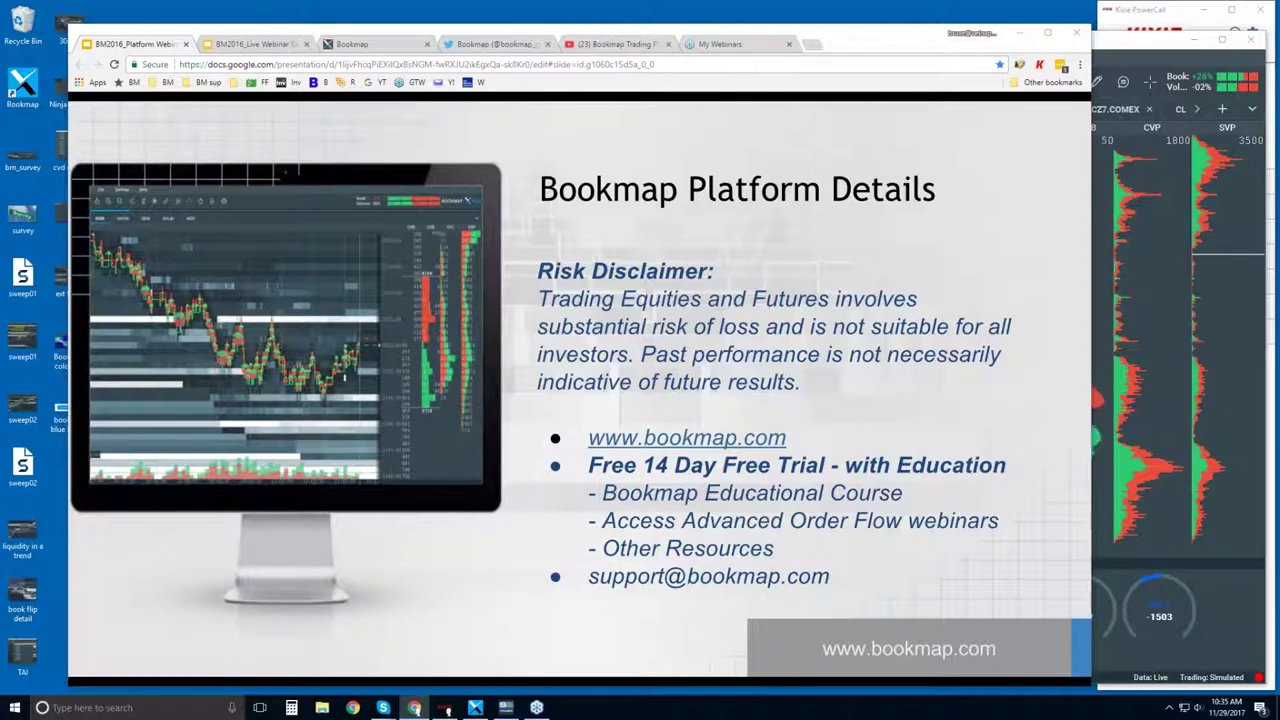
Step: On the Bookmap site, go back to the top, then scroll down to Bookmap for Equities
left_click(372, 45)
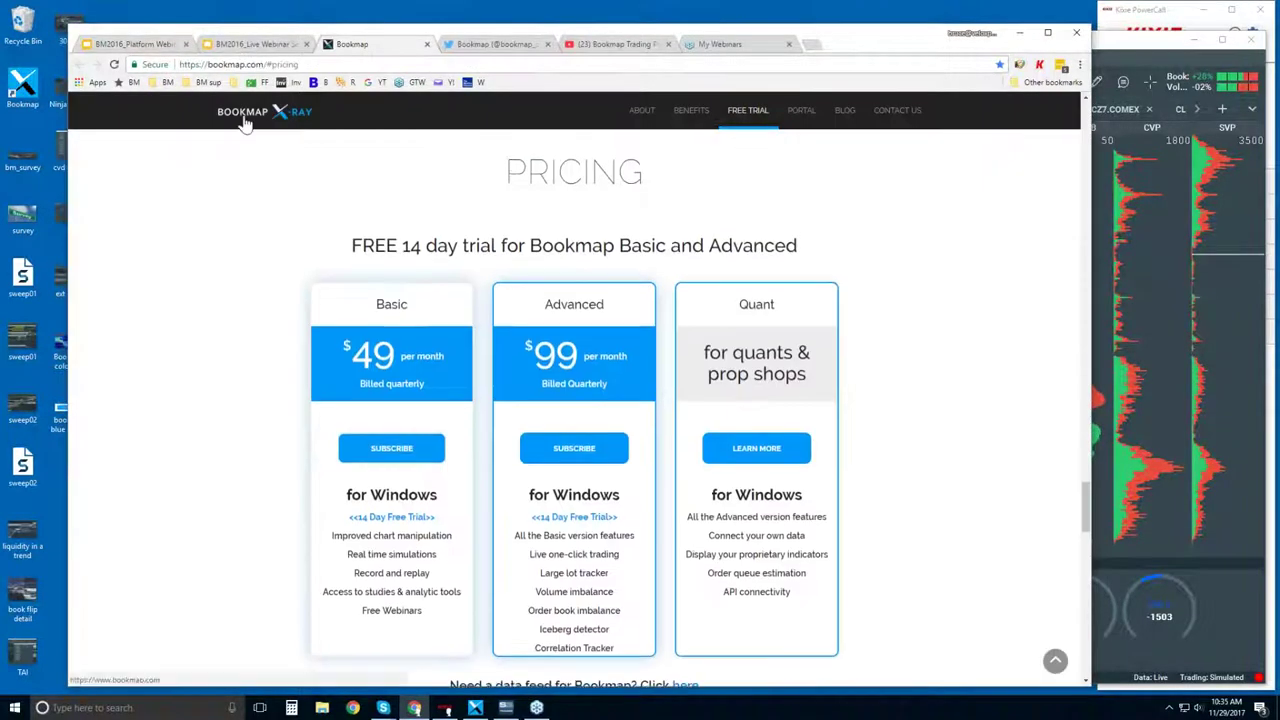
left_click(245, 113)
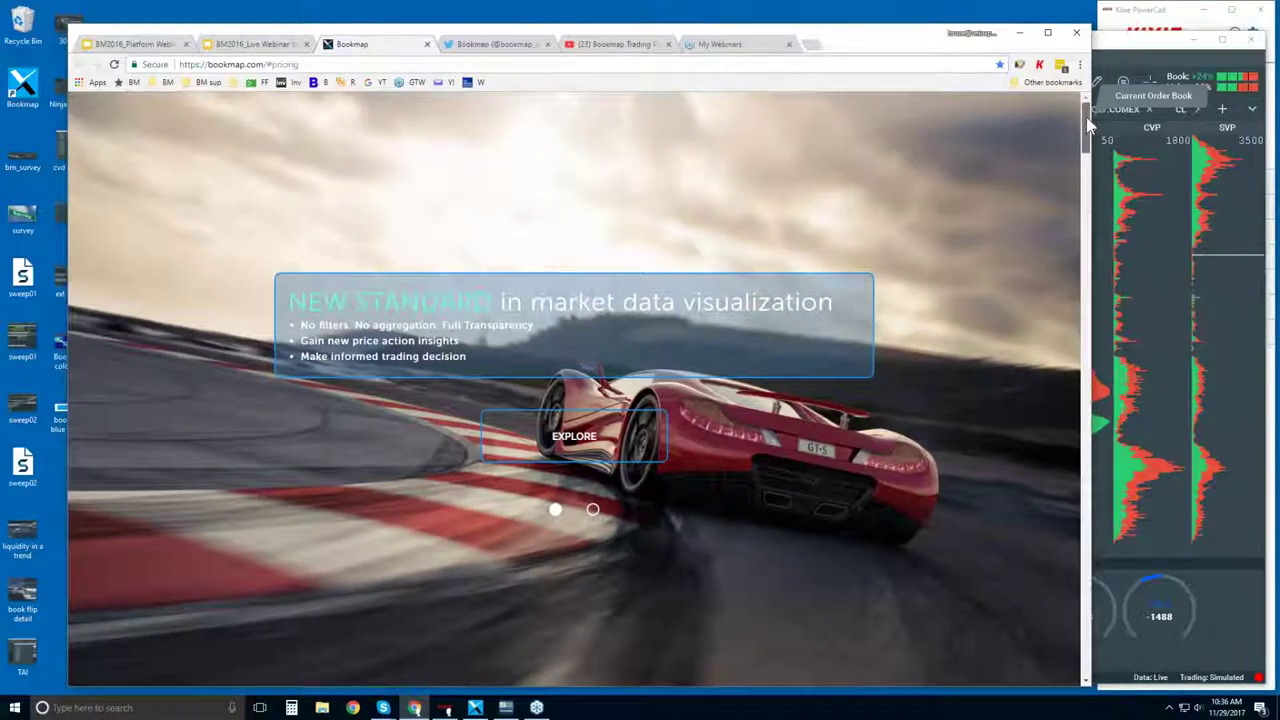
left_click_drag(1088, 120, 1090, 175)
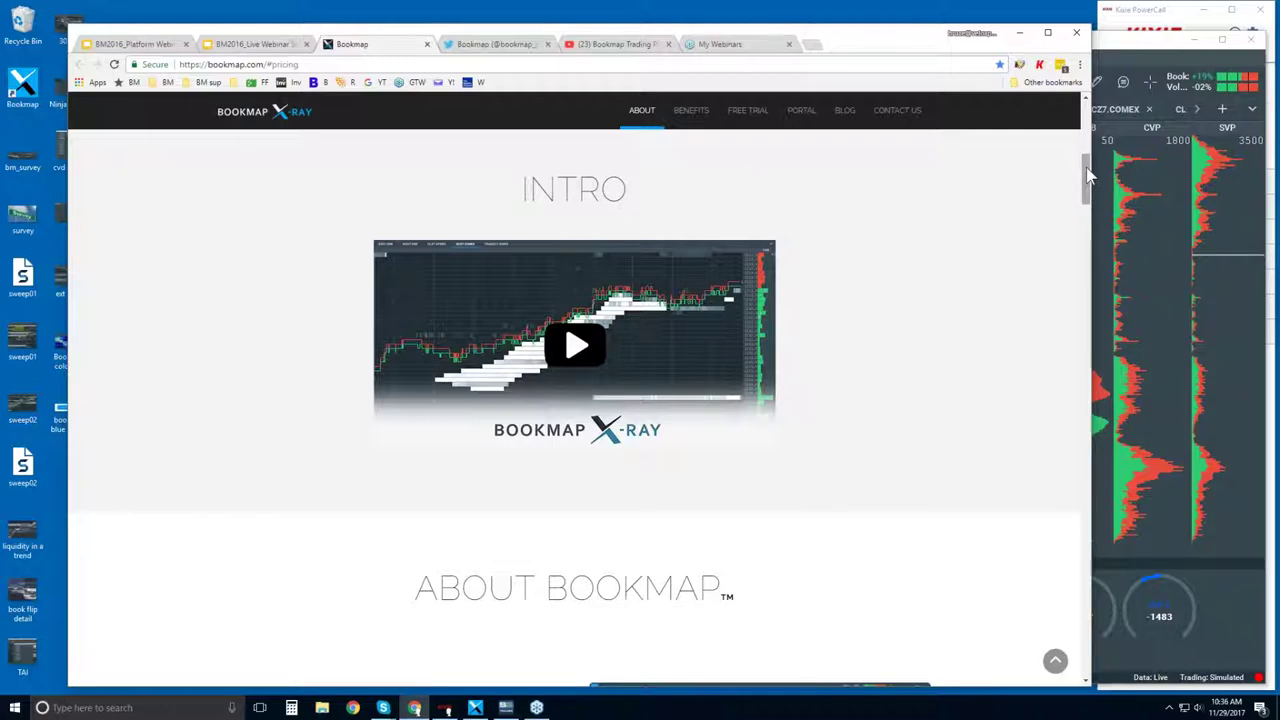
left_click_drag(1090, 175, 1084, 237)
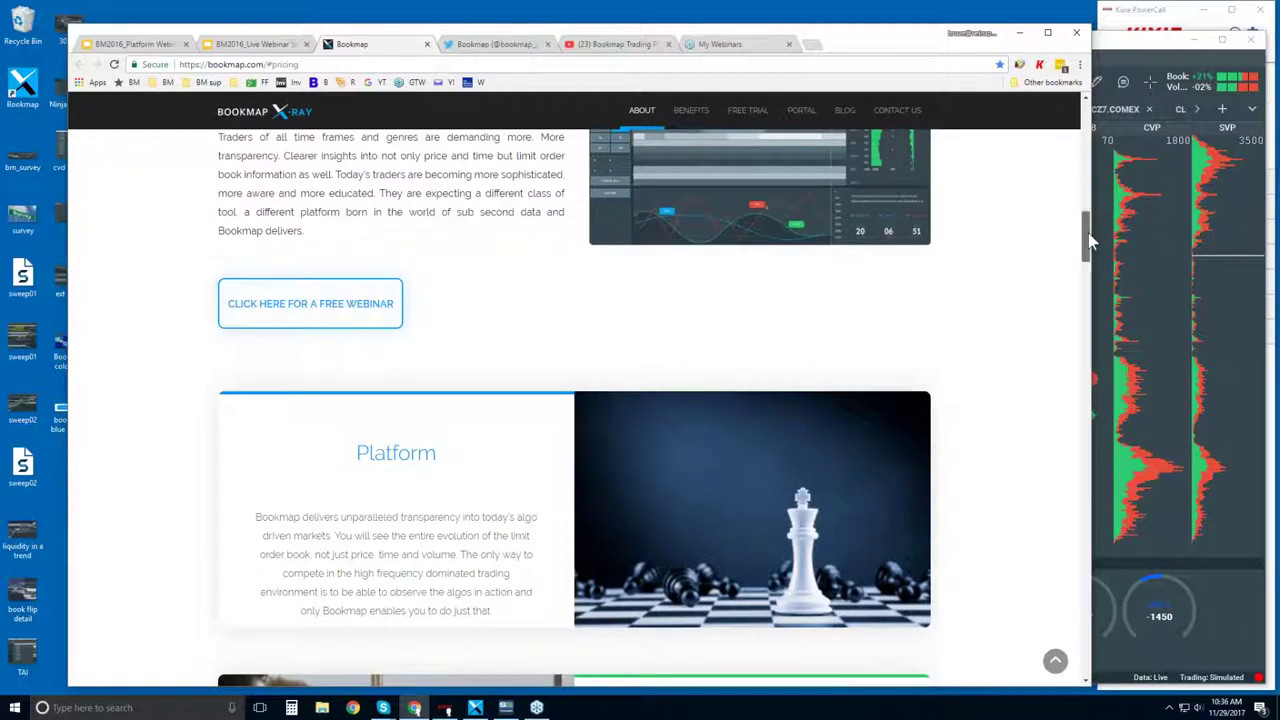
scroll(1090, 238, "down", 5)
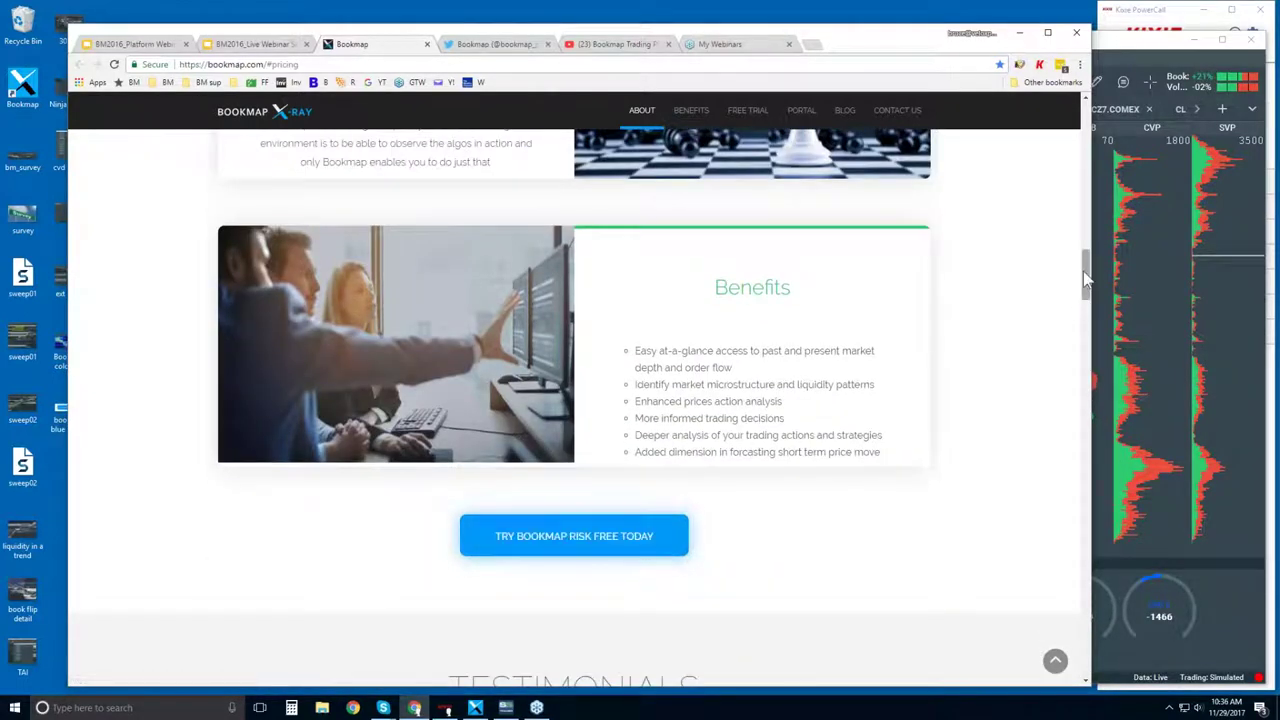
left_click_drag(1088, 282, 1085, 350)
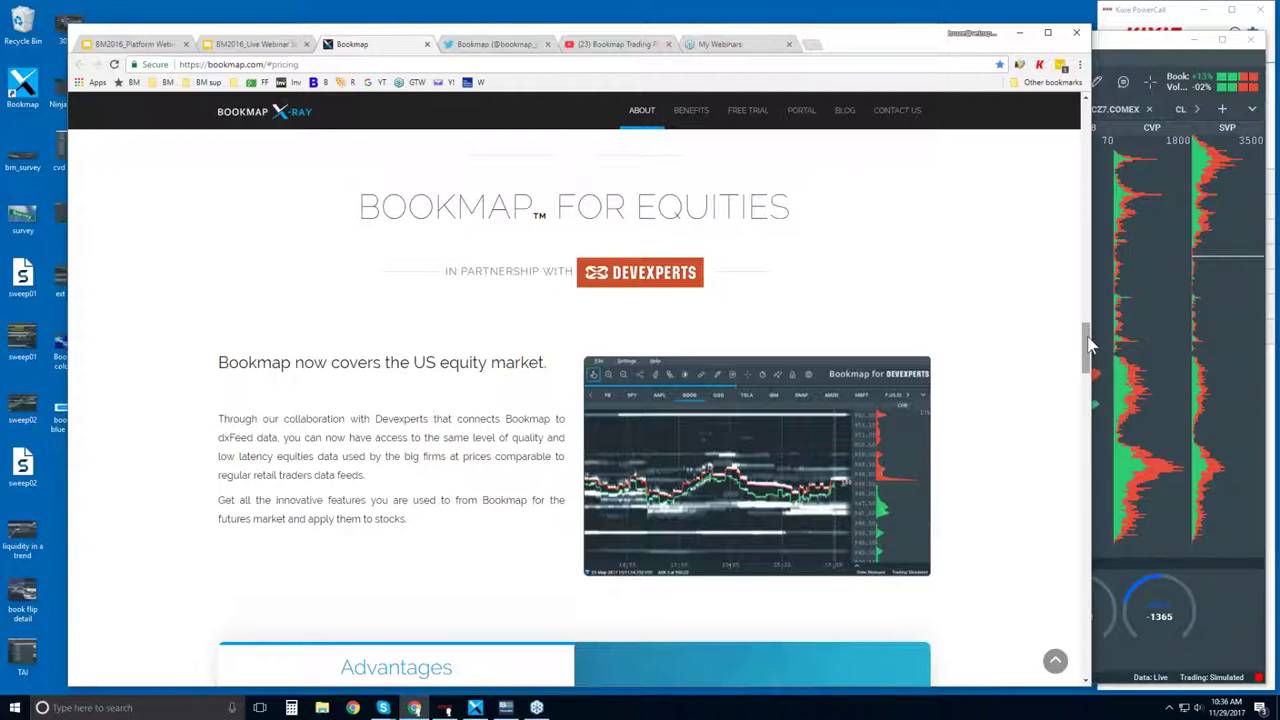
Step: Scroll bookmap.com past Advantages down to the Connectivity platform list
left_click_drag(1090, 345, 1090, 377)
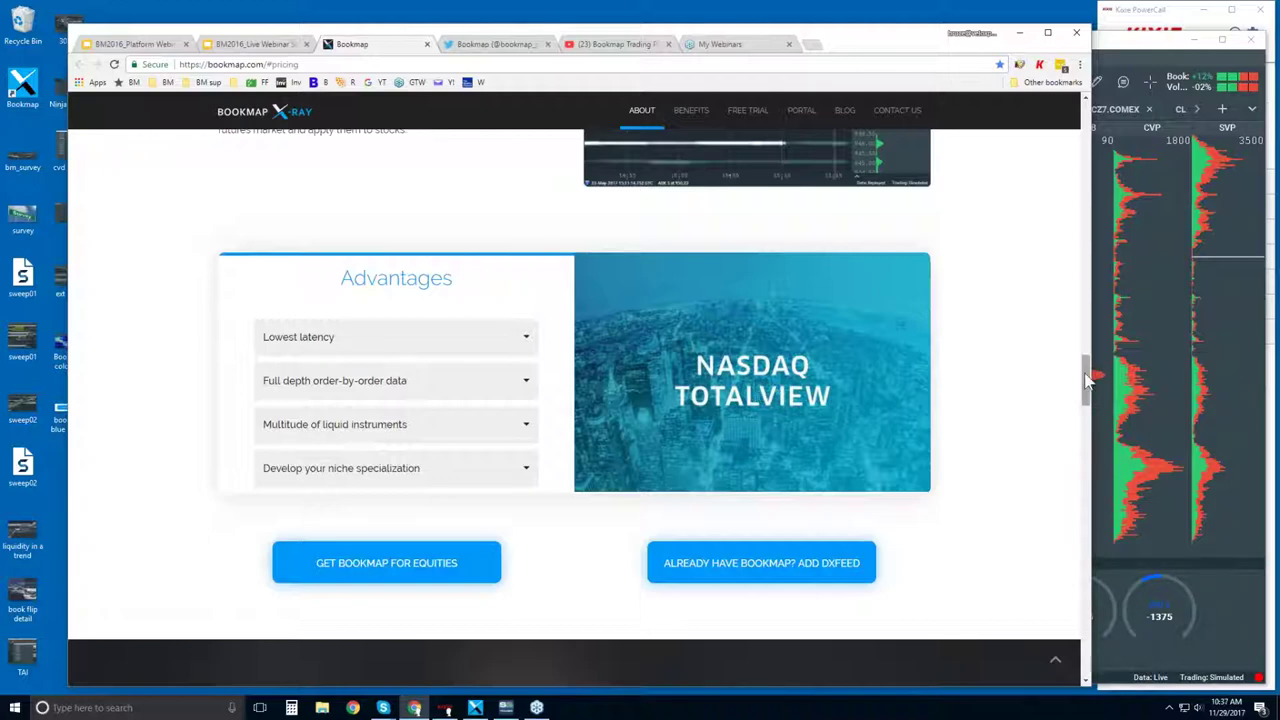
left_click_drag(1086, 378, 1074, 466)
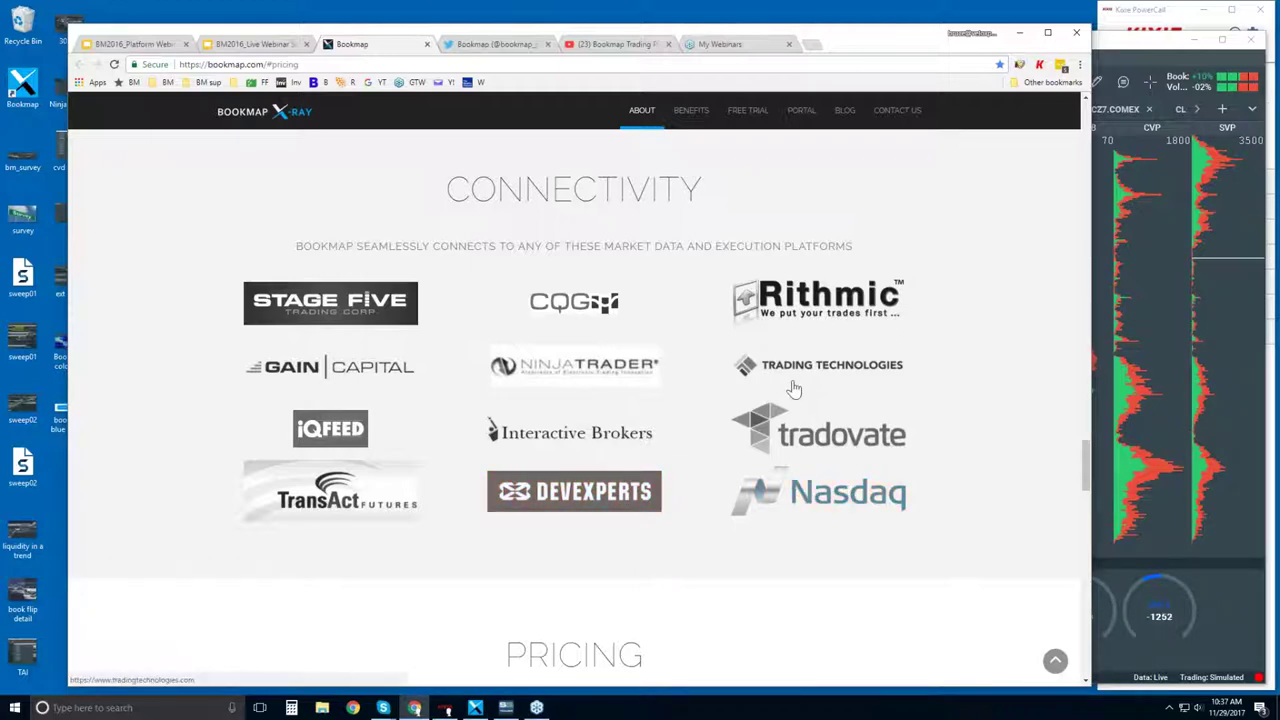
Step: Scroll down to the pricing cards and select 'Live one-click trading' in the Advanced plan
scroll(766, 380, "down", 4)
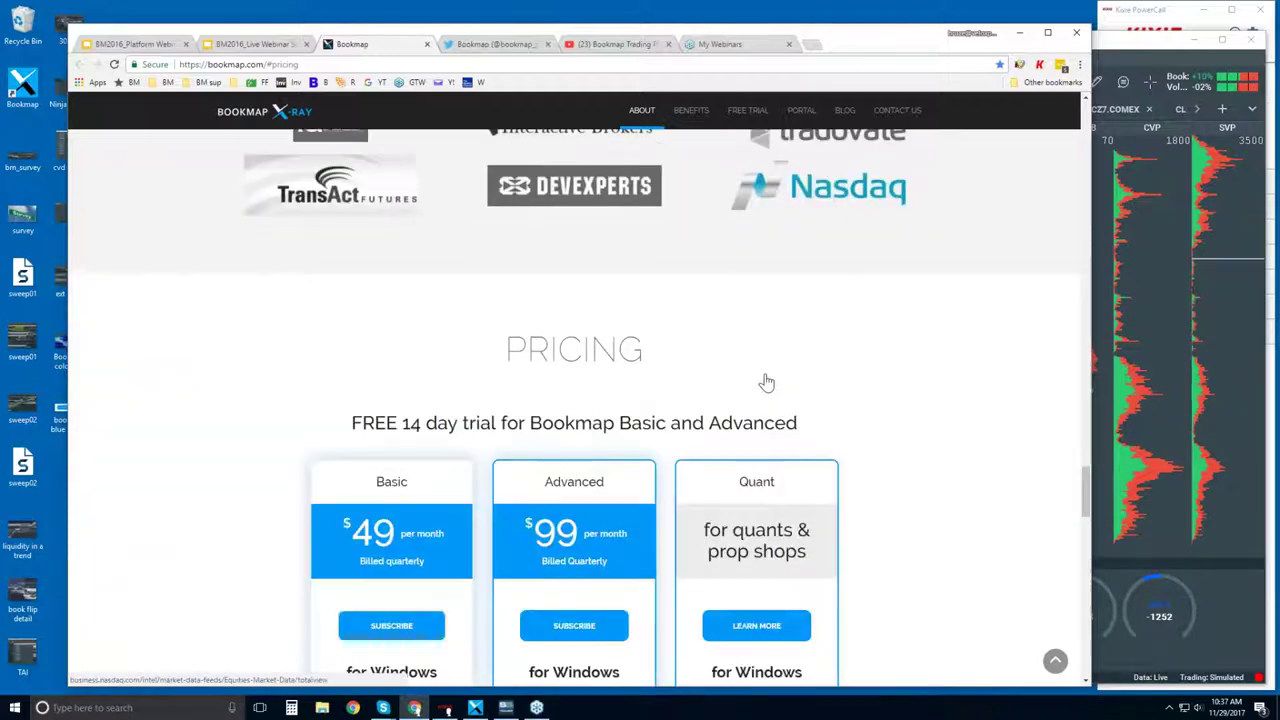
scroll(574, 400, "down", 1)
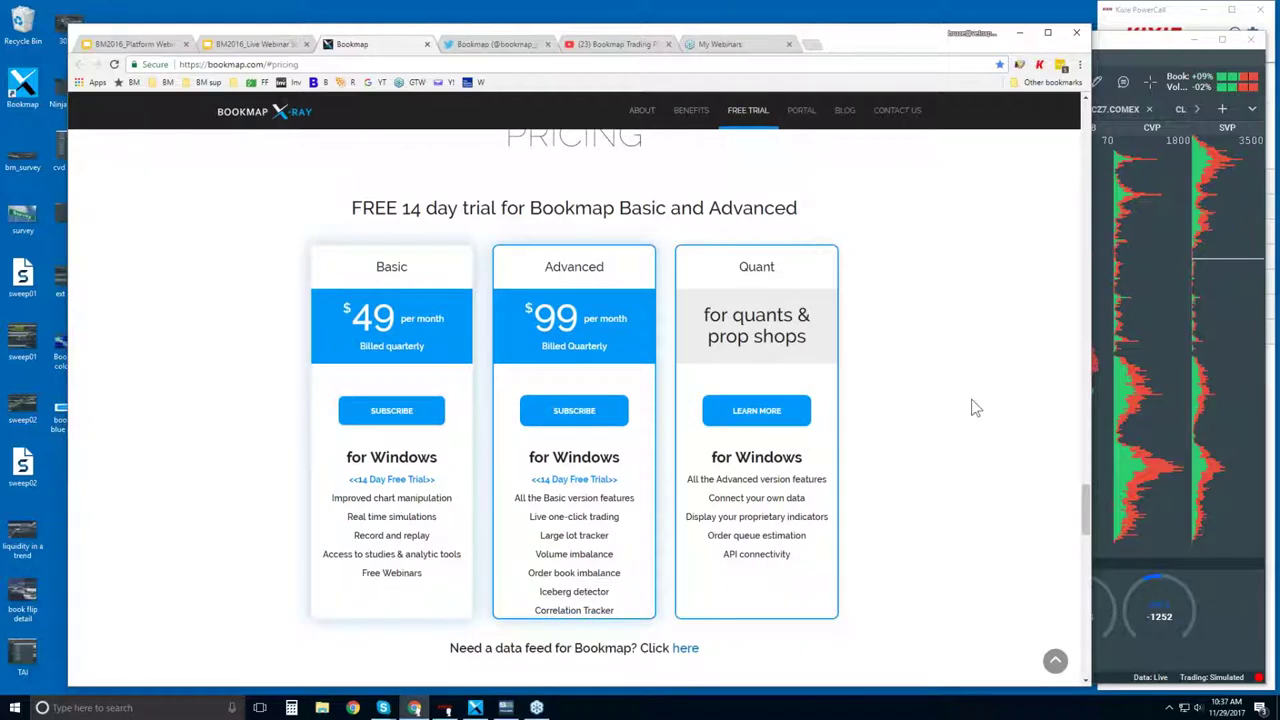
scroll(1080, 510, "down", 1)
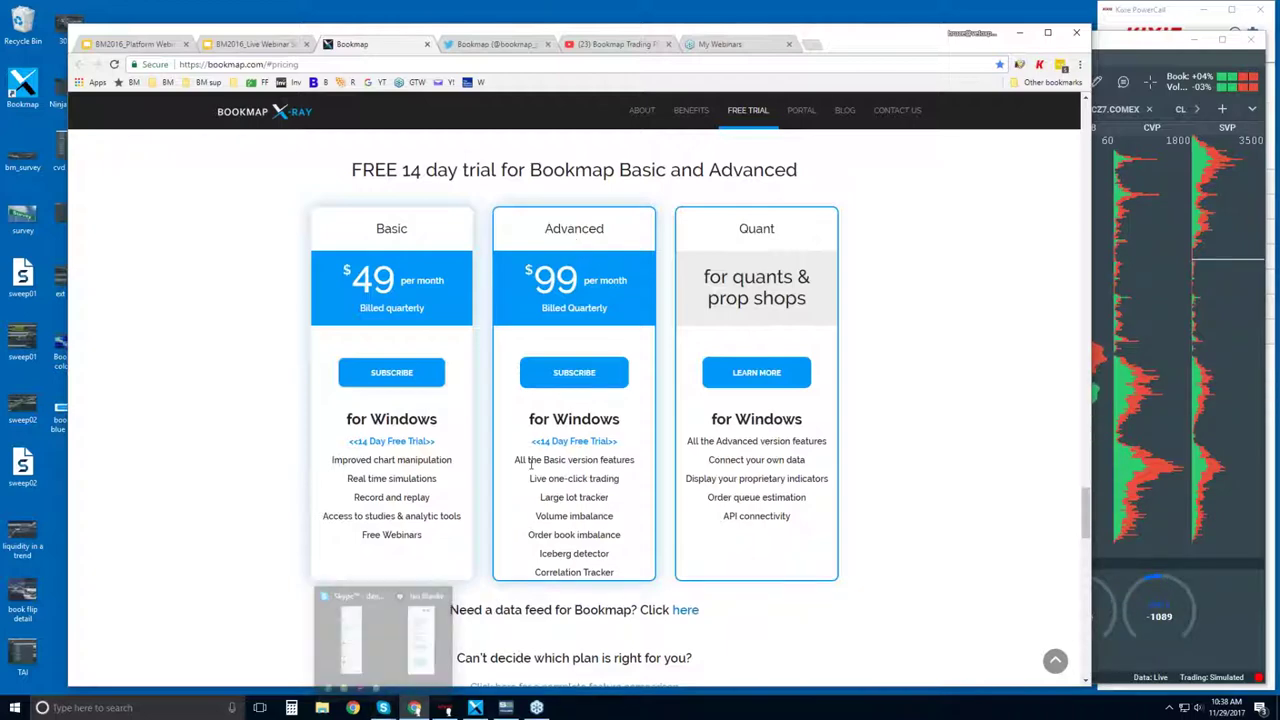
left_click_drag(530, 478, 593, 483)
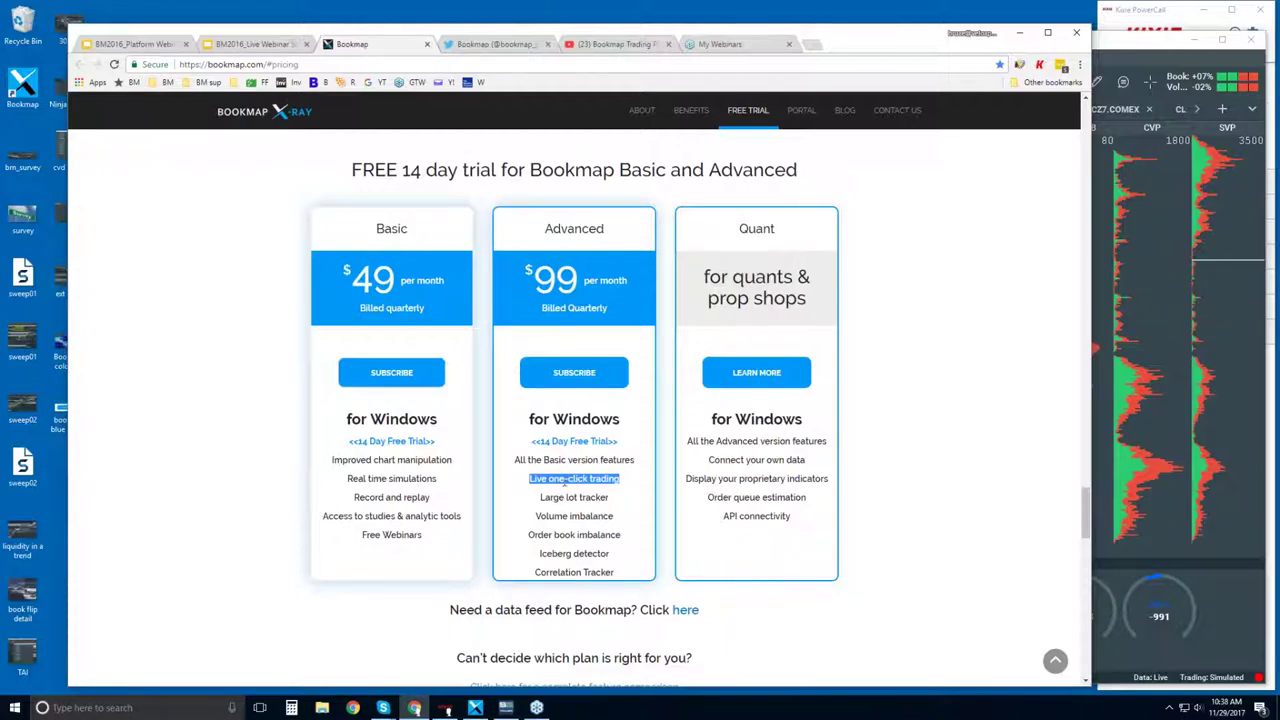
Step: Highlight the Advanced features block, then just Large lot tracker, clearing each selection
left_click_drag(541, 497, 613, 572)
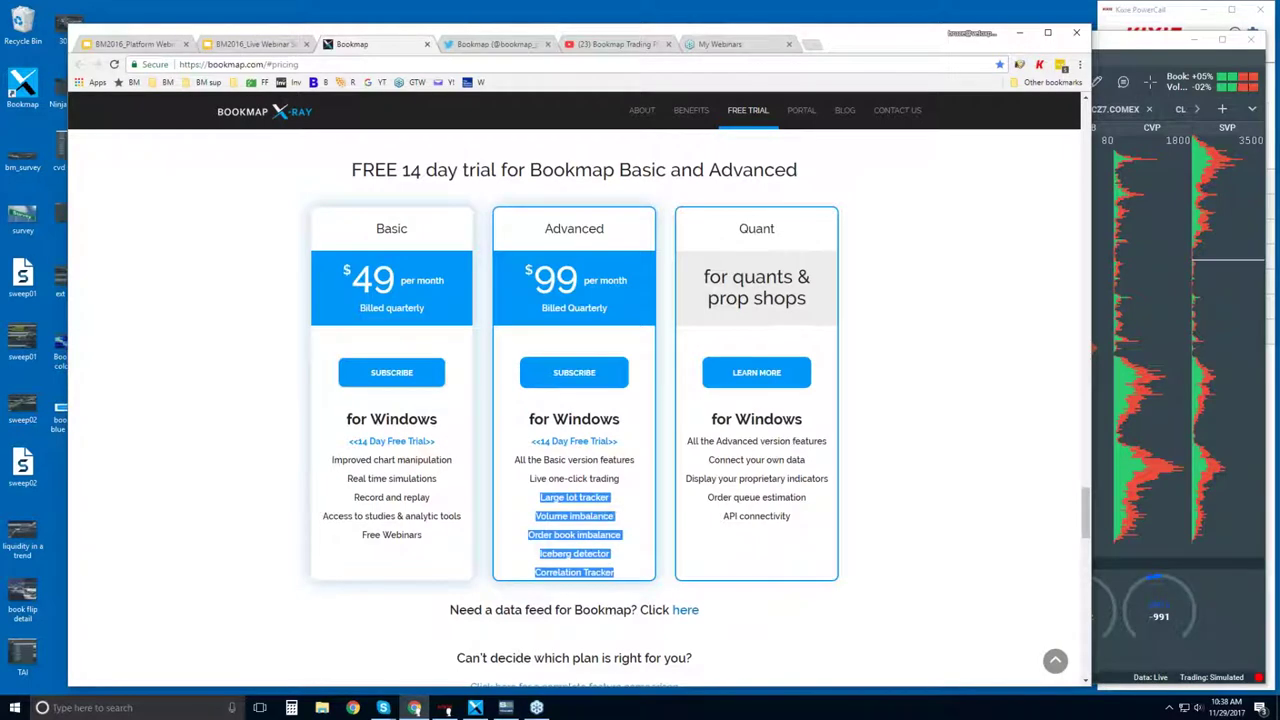
left_click(579, 502)
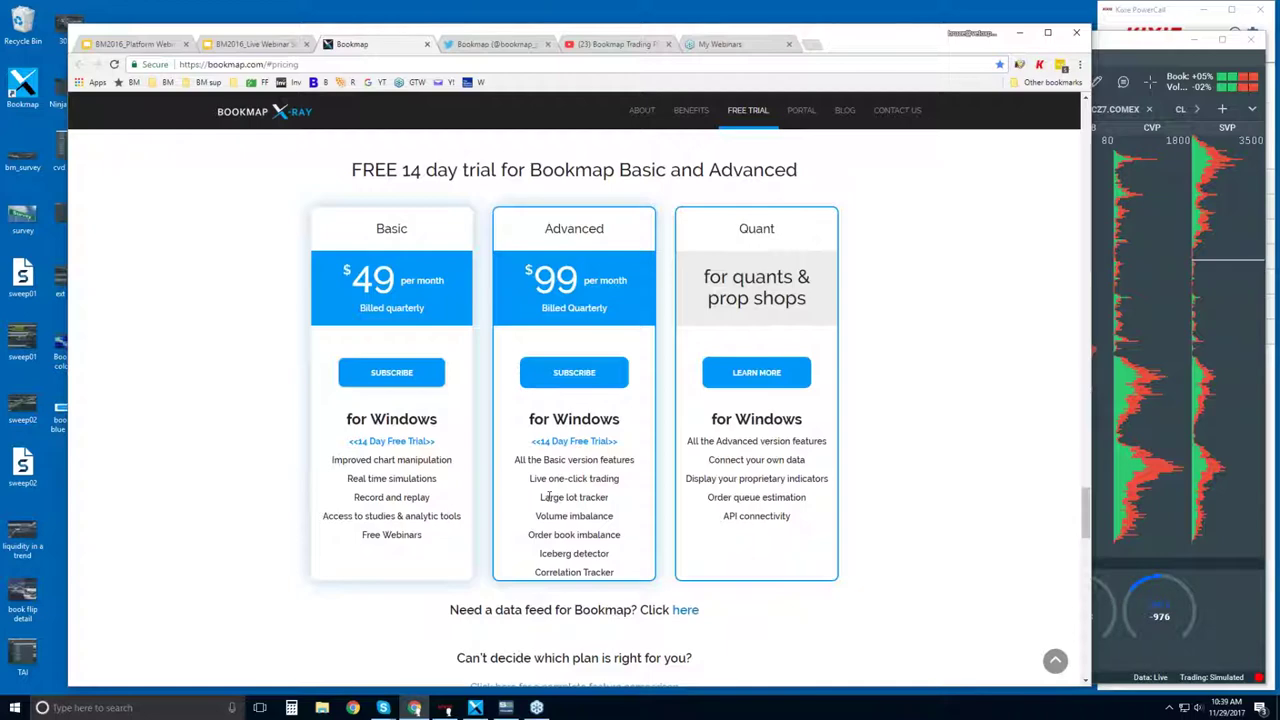
left_click_drag(548, 497, 607, 497)
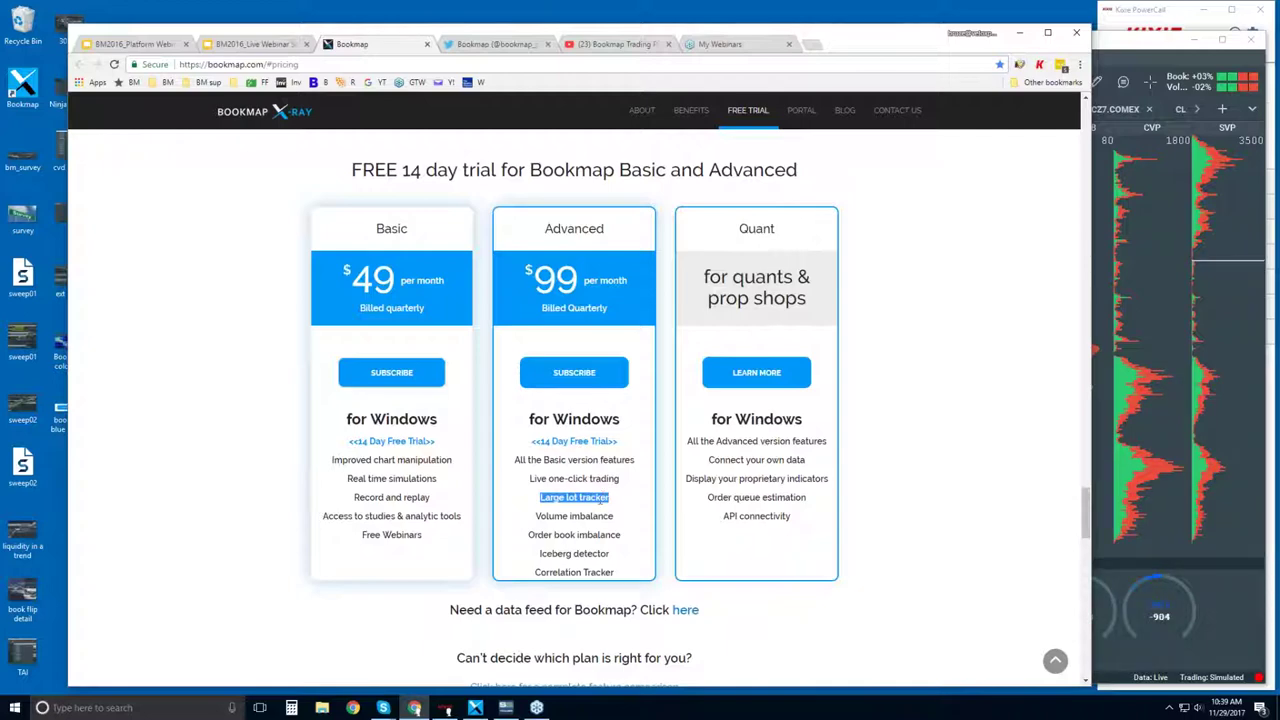
left_click(556, 515)
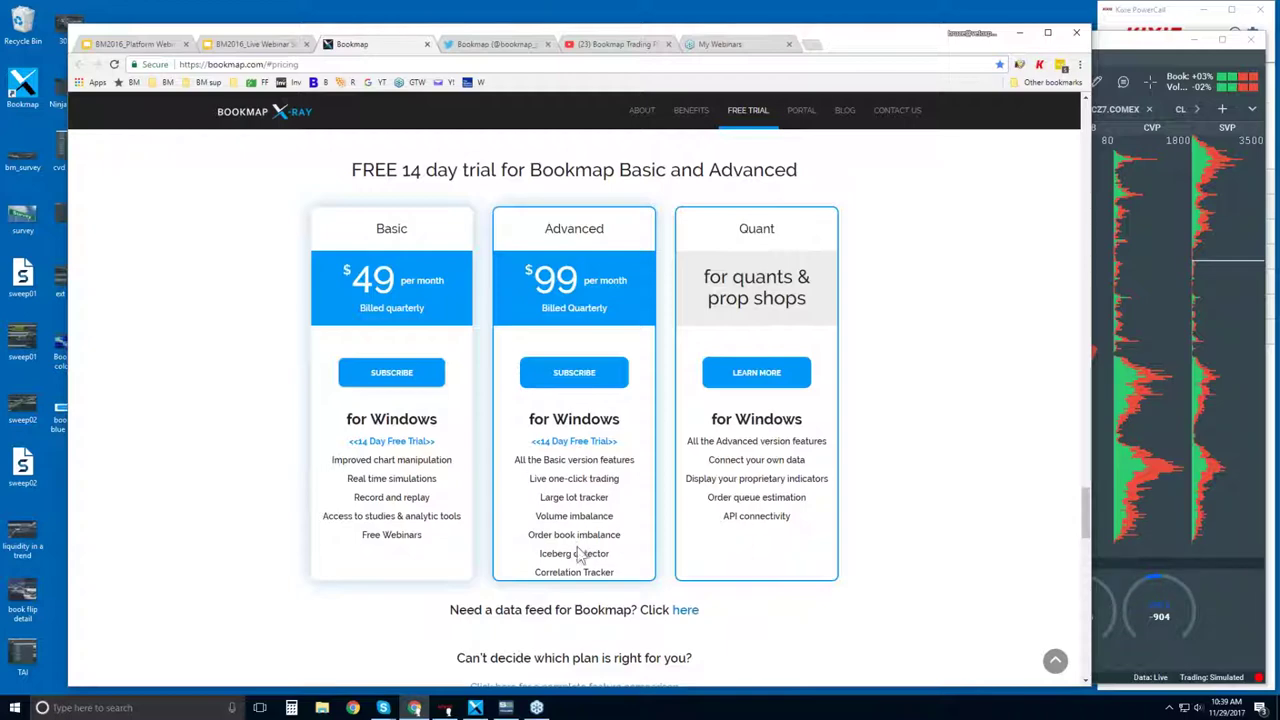
Step: Highlight Iceberg detector, Correlation Tracker and the Quant features list in turn, then deselect
triple_click(569, 556)
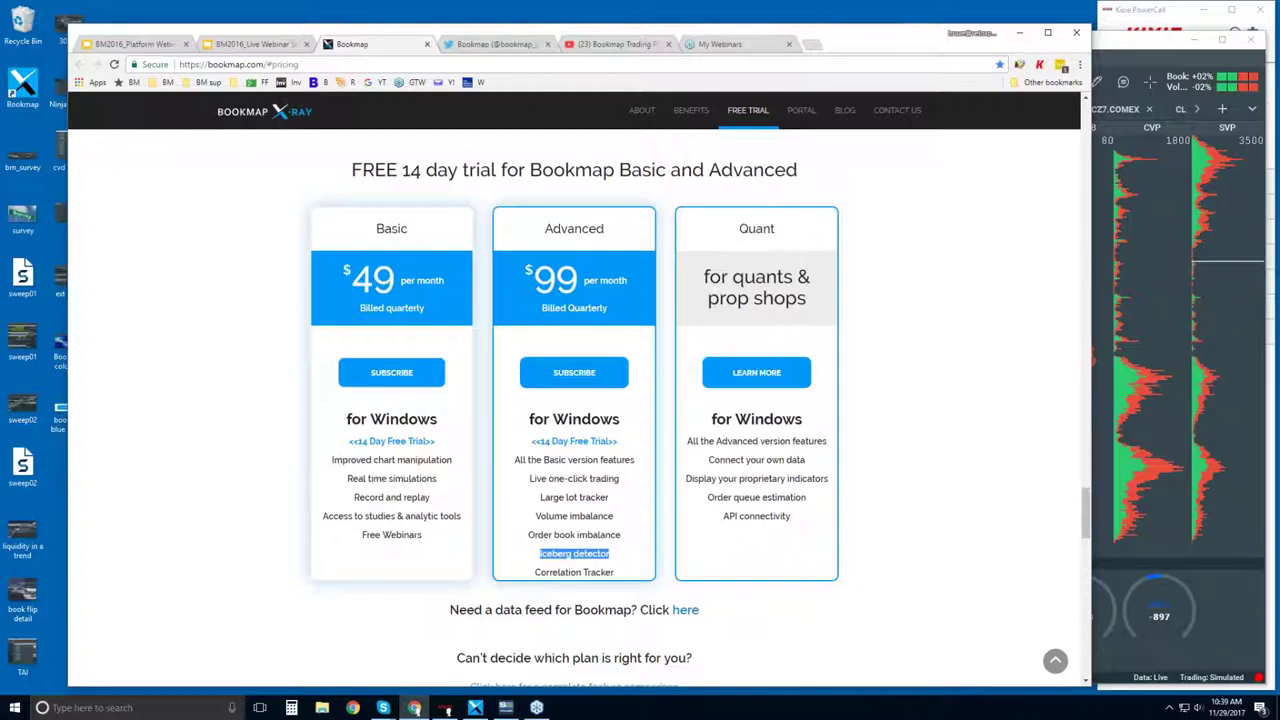
double_click(560, 575)
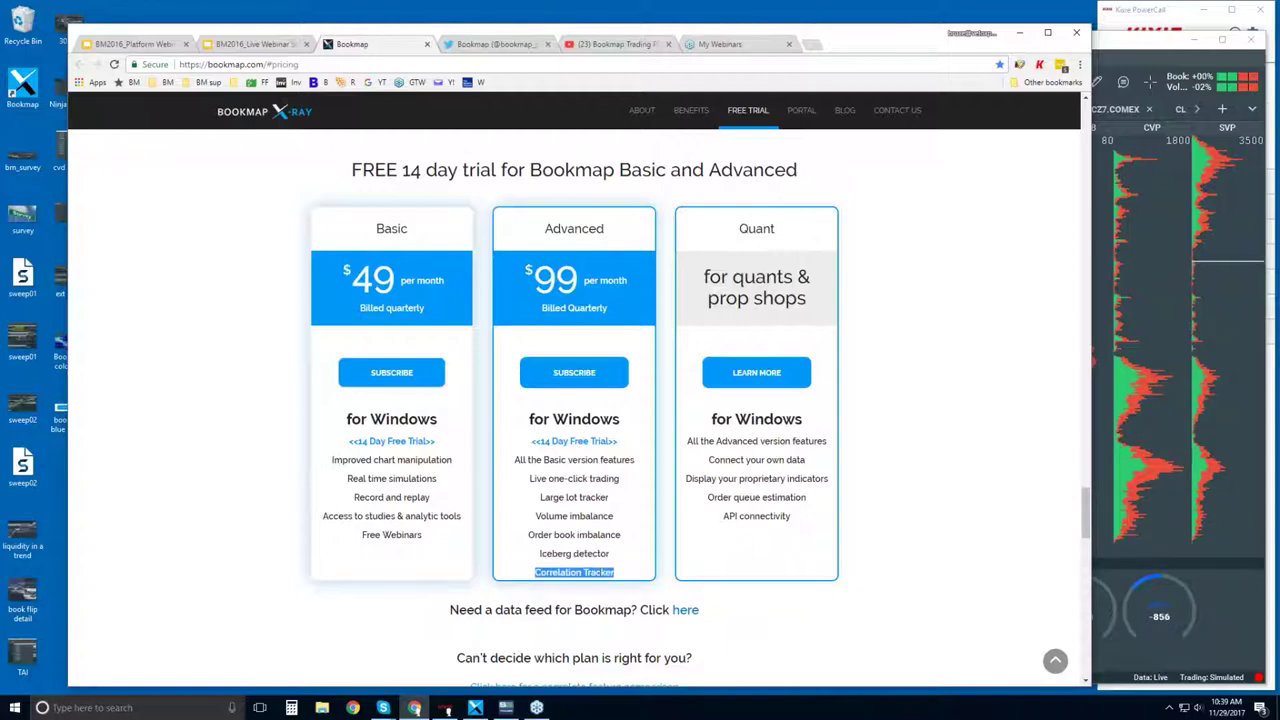
left_click_drag(560, 575, 588, 570)
left_click(582, 572)
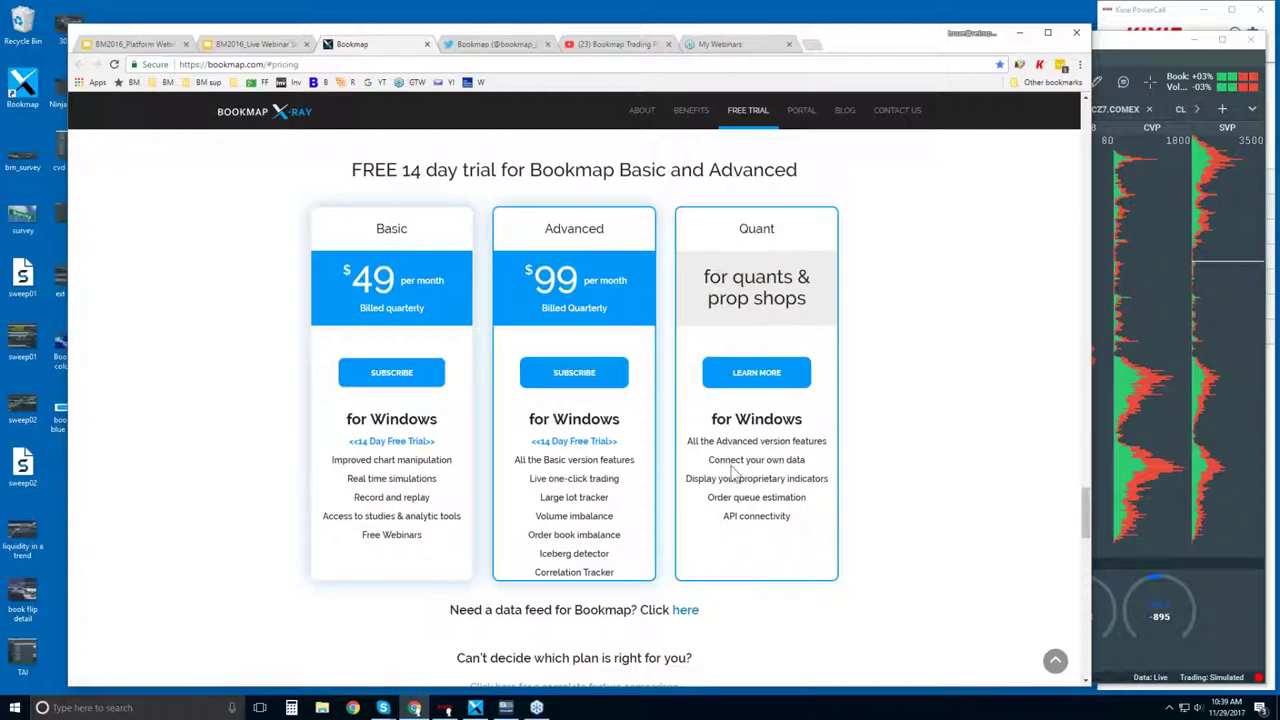
left_click_drag(728, 459, 800, 497)
left_click(800, 497)
Step: Scroll through Partners to Contact Us, then switch to Bookmap's Twitter profile
scroll(645, 430, "down", 2)
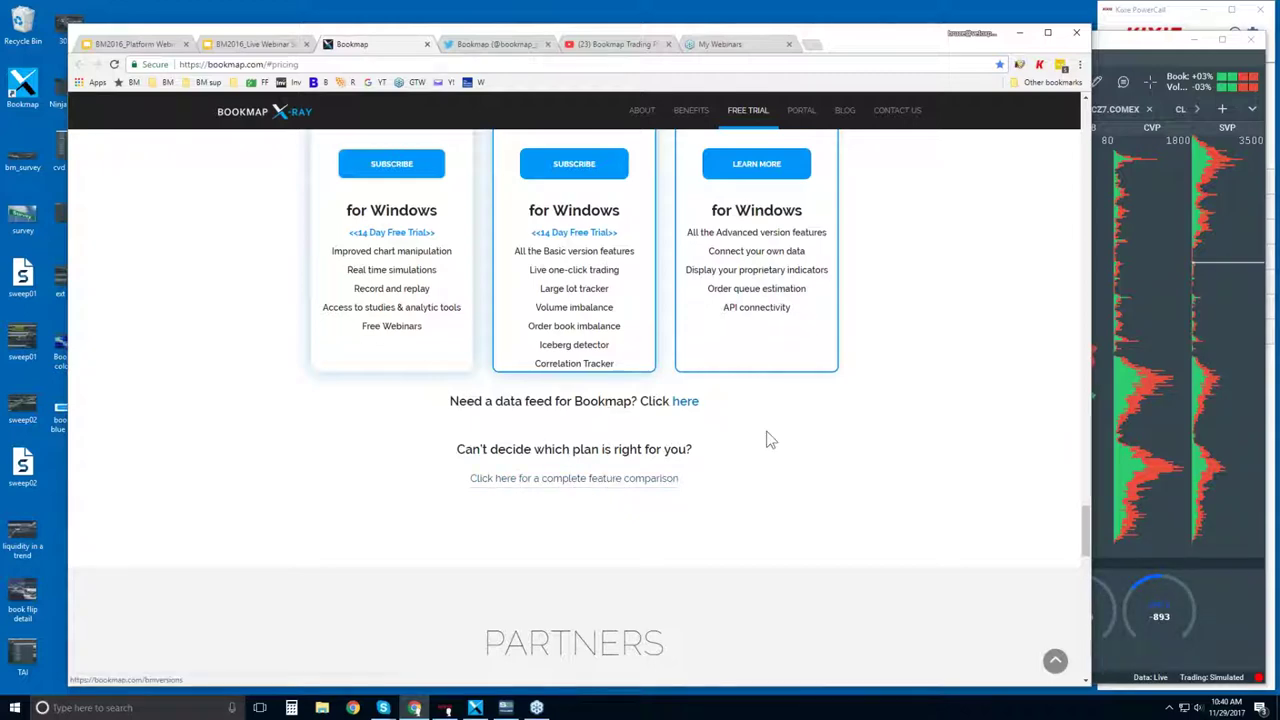
scroll(786, 392, "down", 1)
scroll(786, 392, "down", 4)
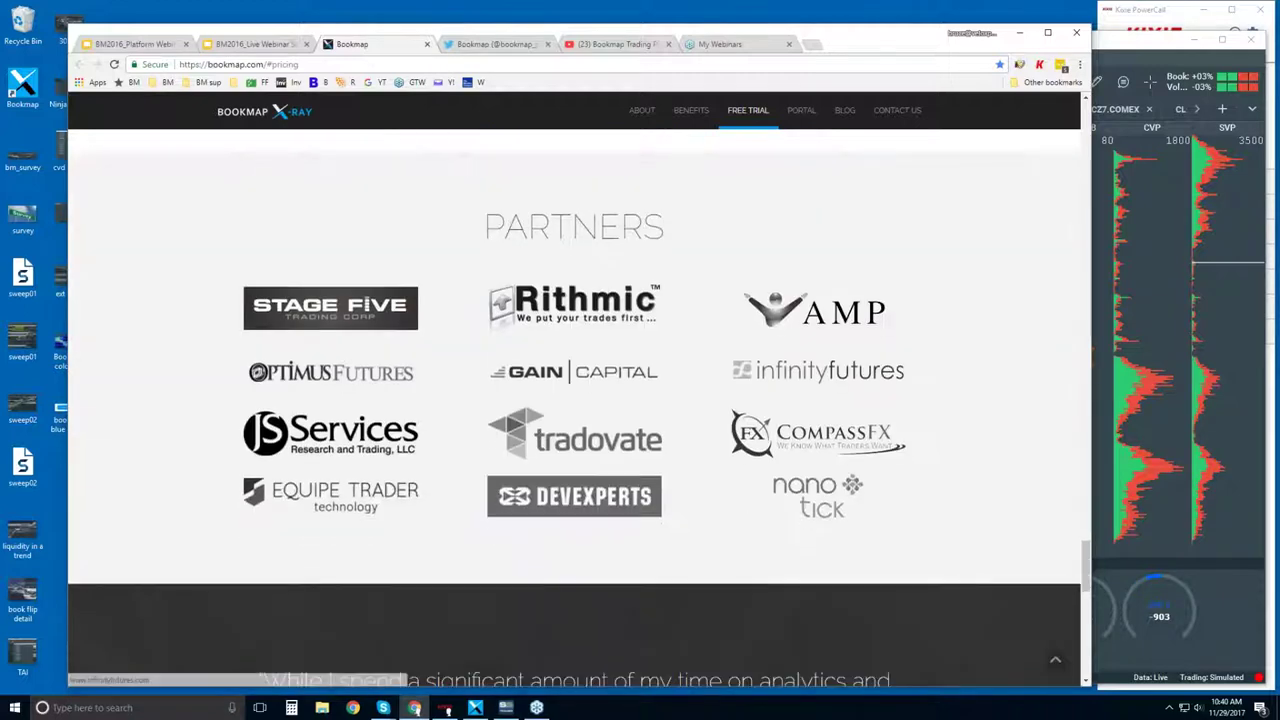
scroll(786, 380, "down", 5)
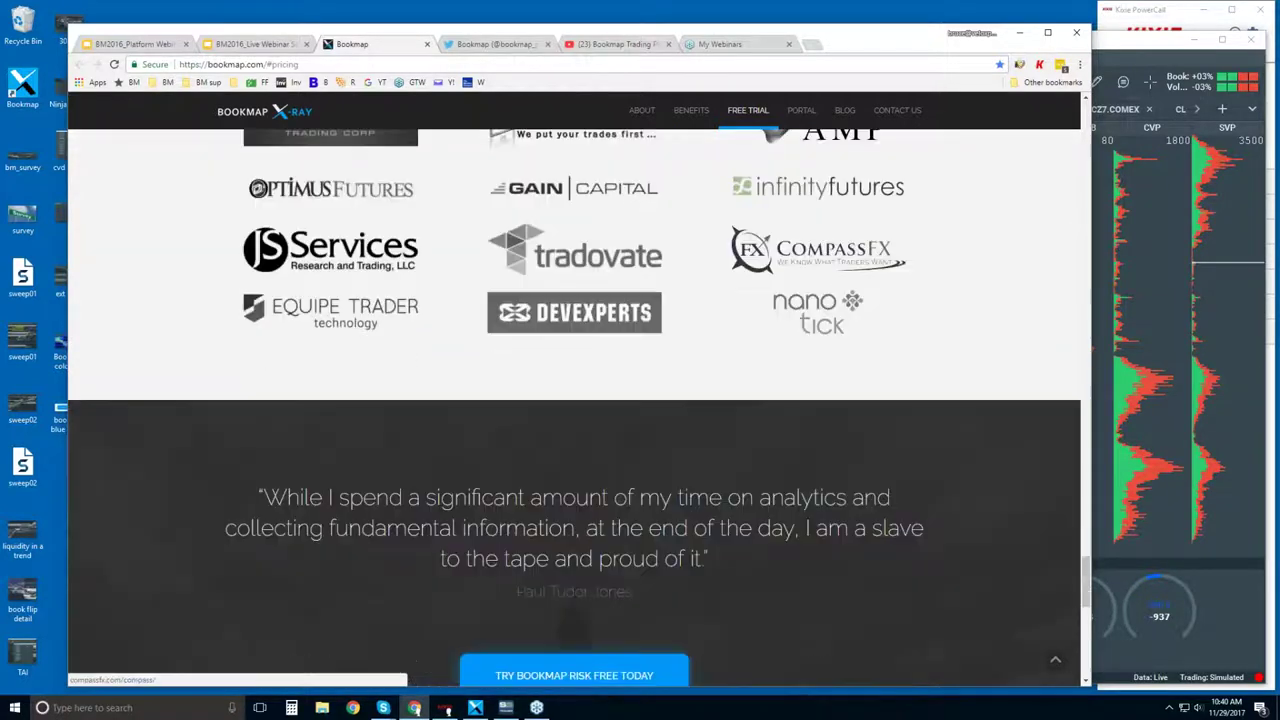
scroll(480, 388, "down", 5)
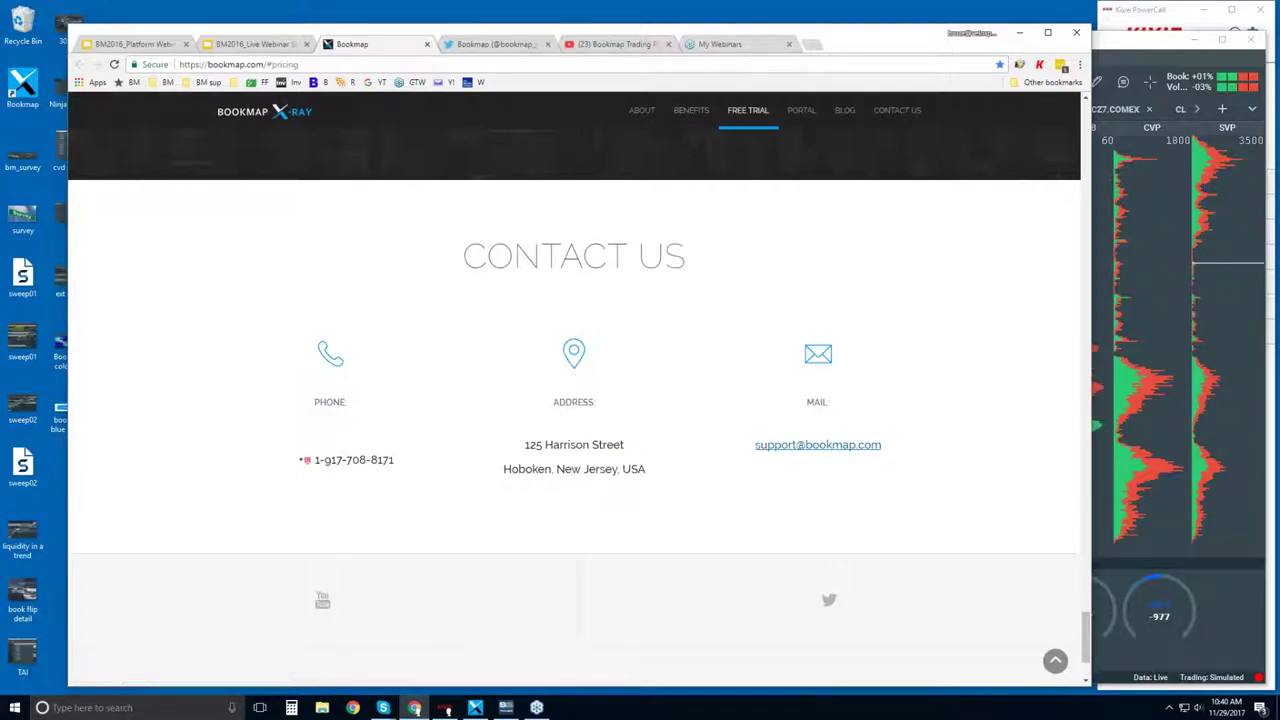
left_click(497, 44)
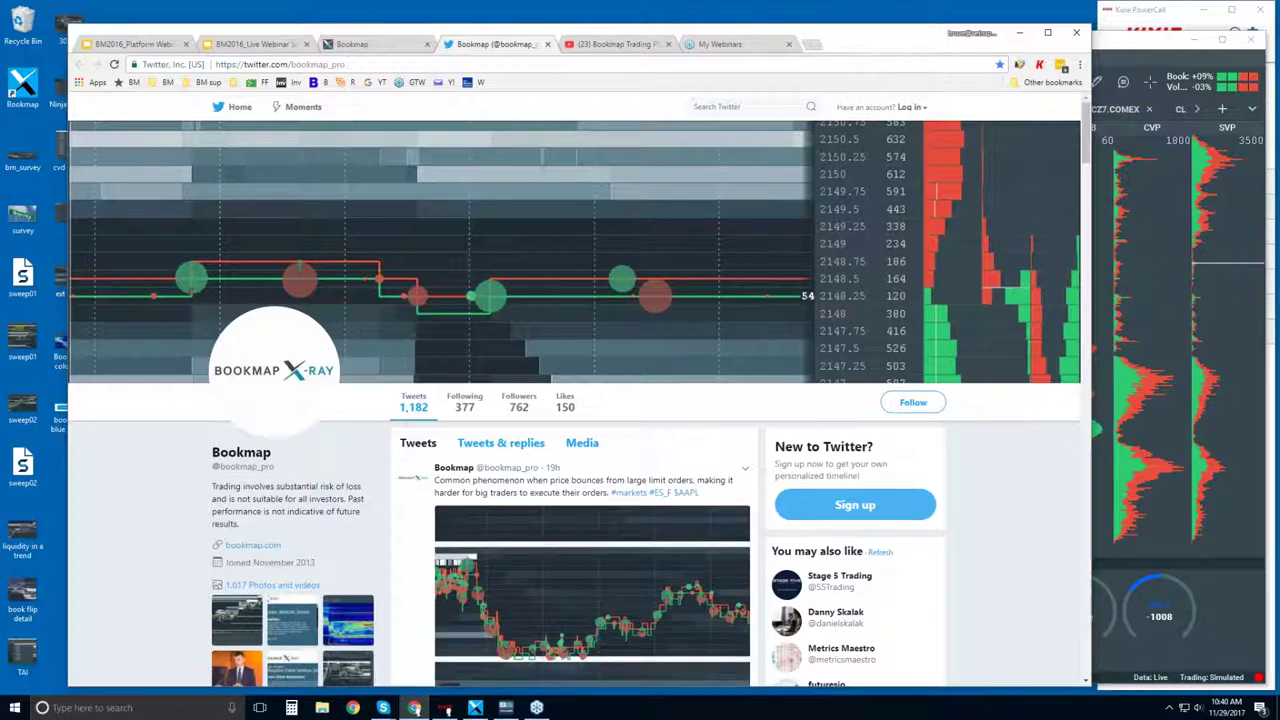
Step: Browse the Bookmap Trading Platform YouTube videos, close that tab, and return to Twitter
left_click(615, 45)
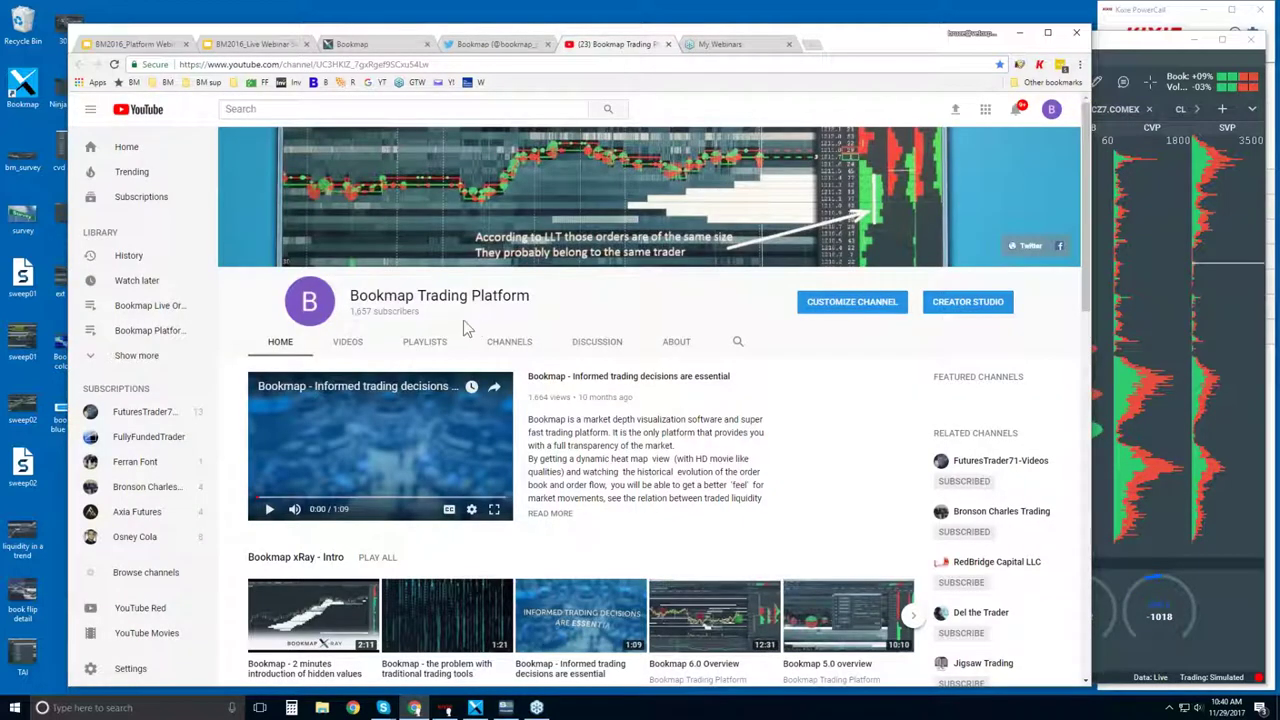
scroll(463, 320, "down", 3)
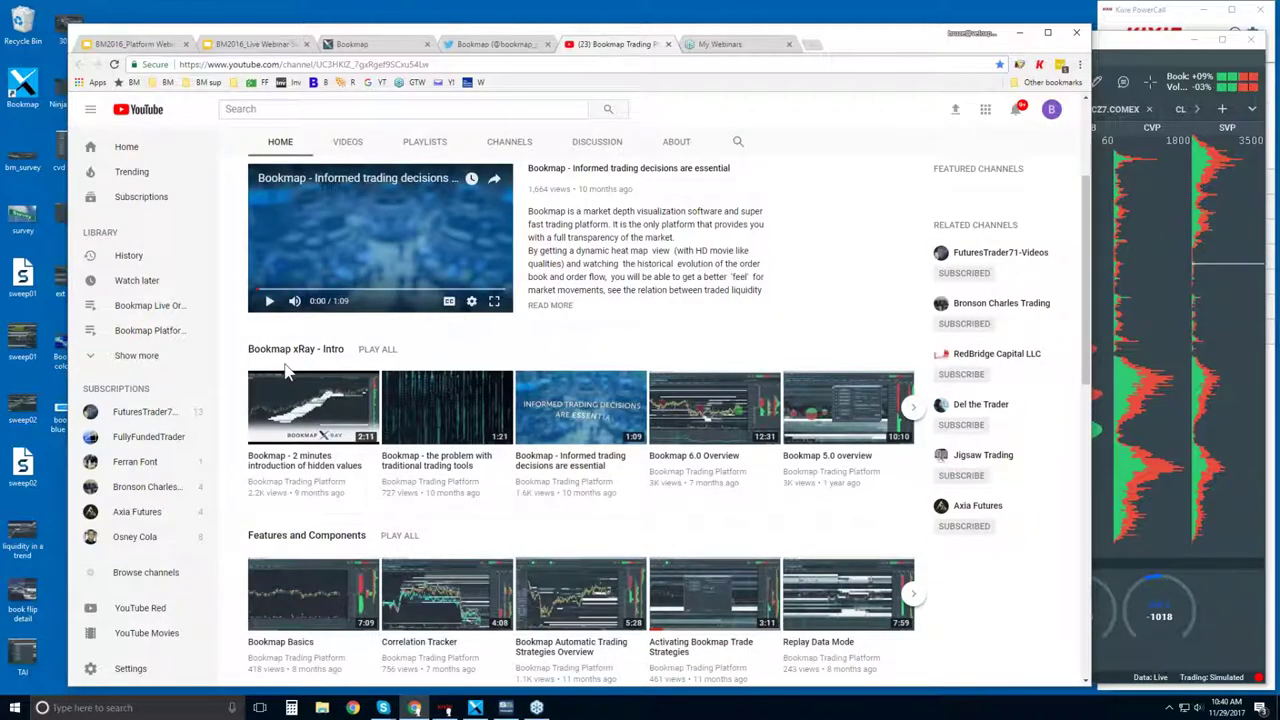
scroll(287, 523, "down", 3)
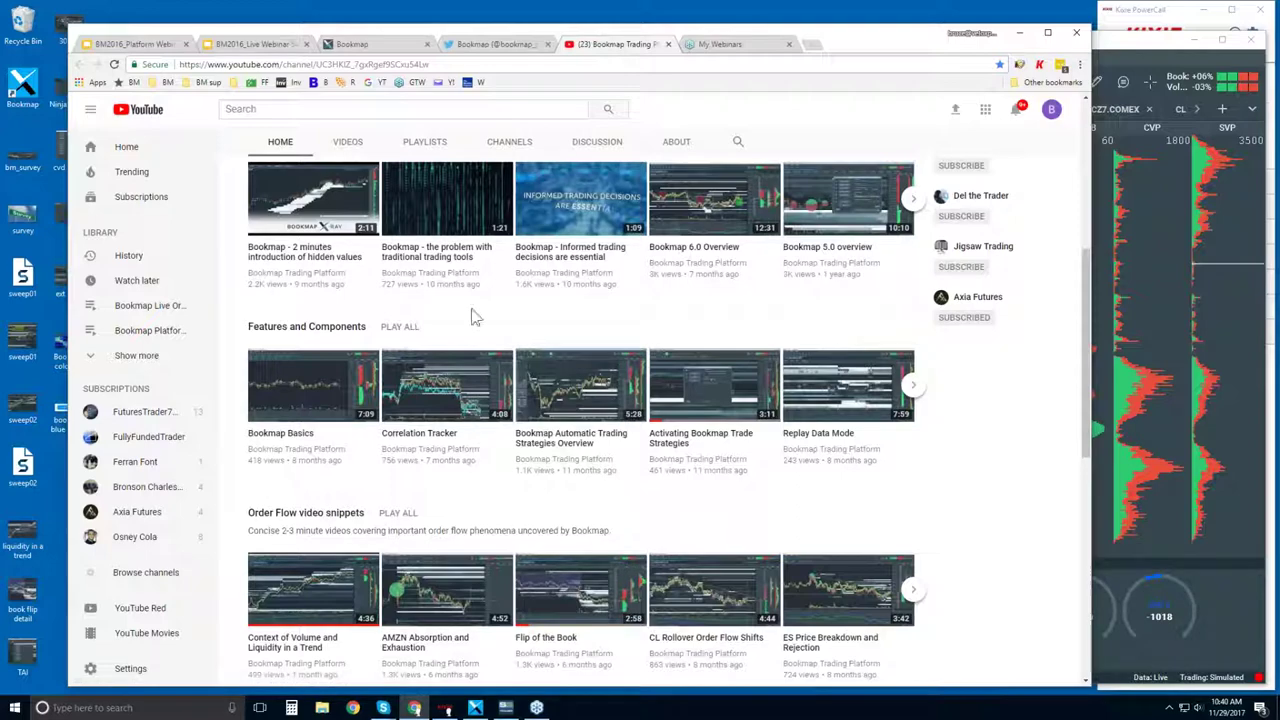
left_click(668, 45)
left_click_drag(737, 48, 741, 42)
left_click(460, 37)
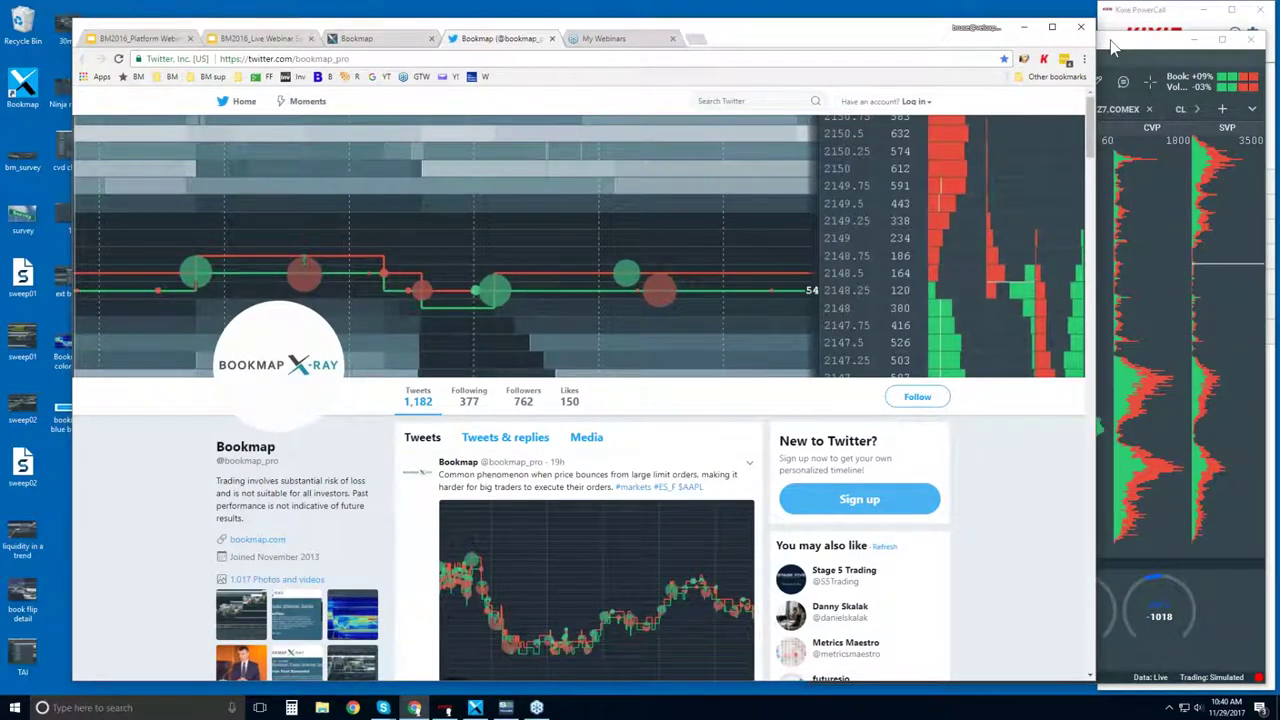
Step: Minimize Chrome, bring the ES and NQ charts forward, then maximize the Bookmap NQZ7 window
left_click(1024, 27)
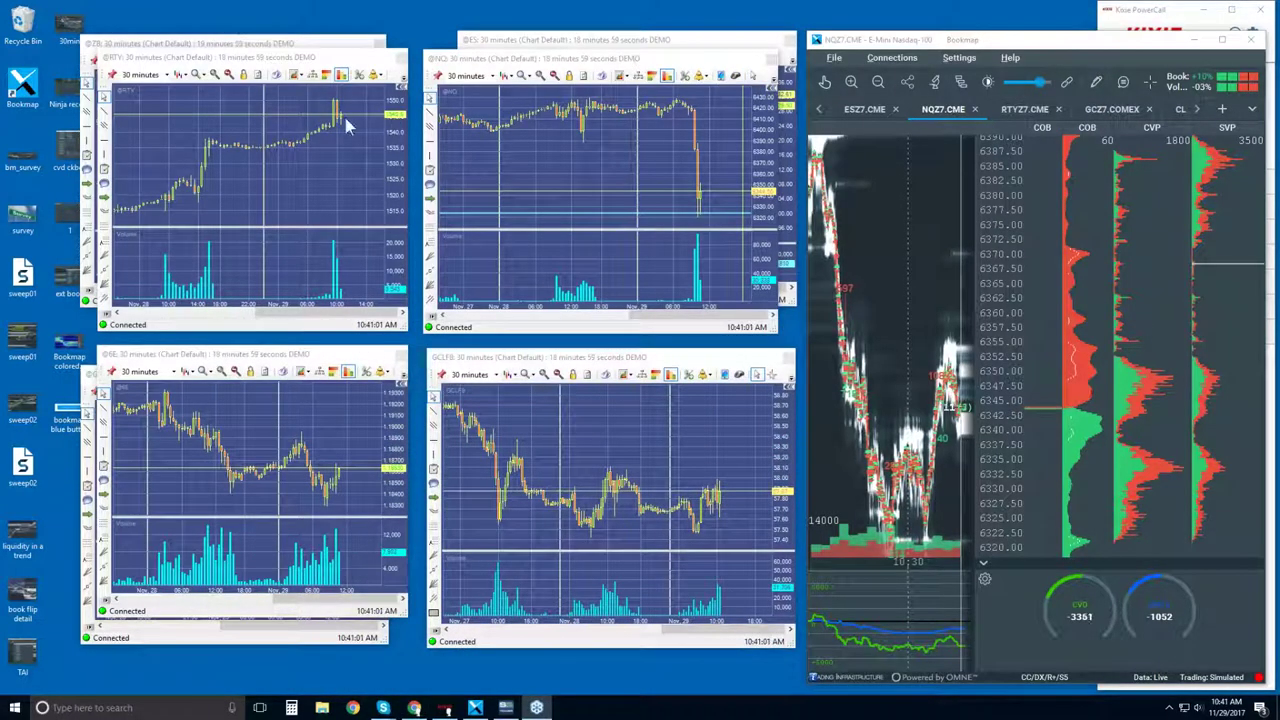
left_click(586, 41)
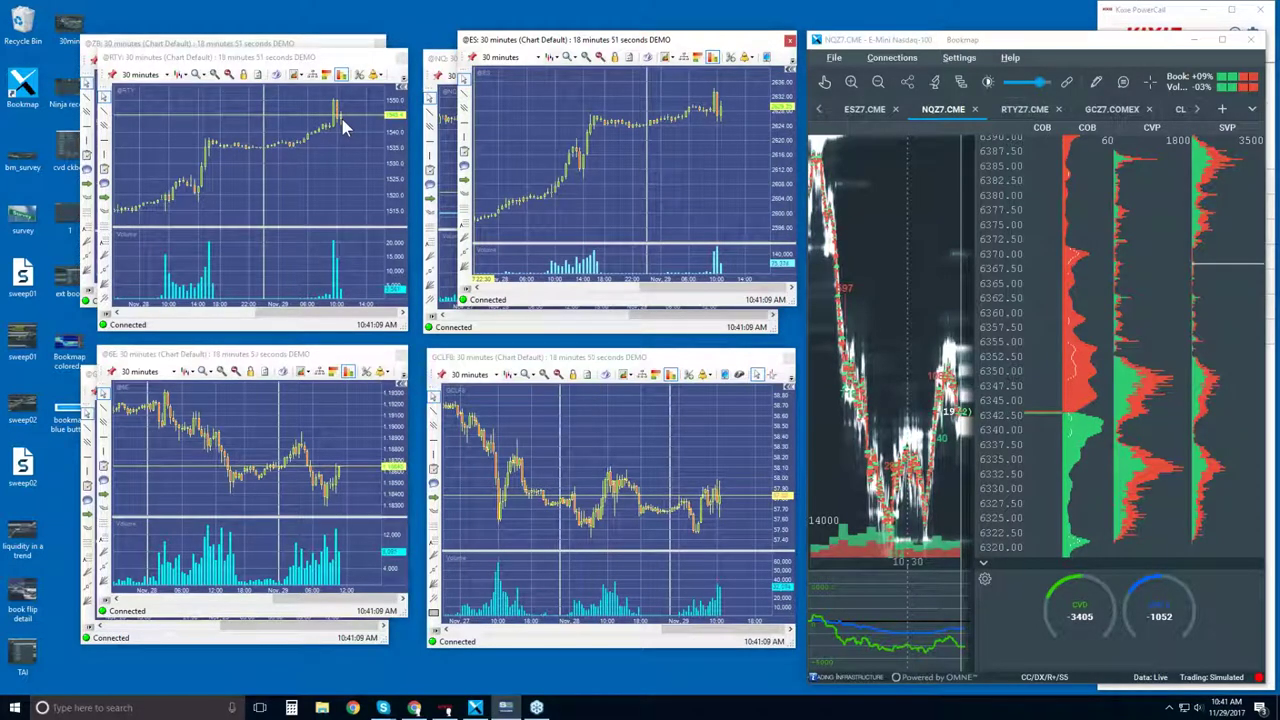
left_click(451, 62)
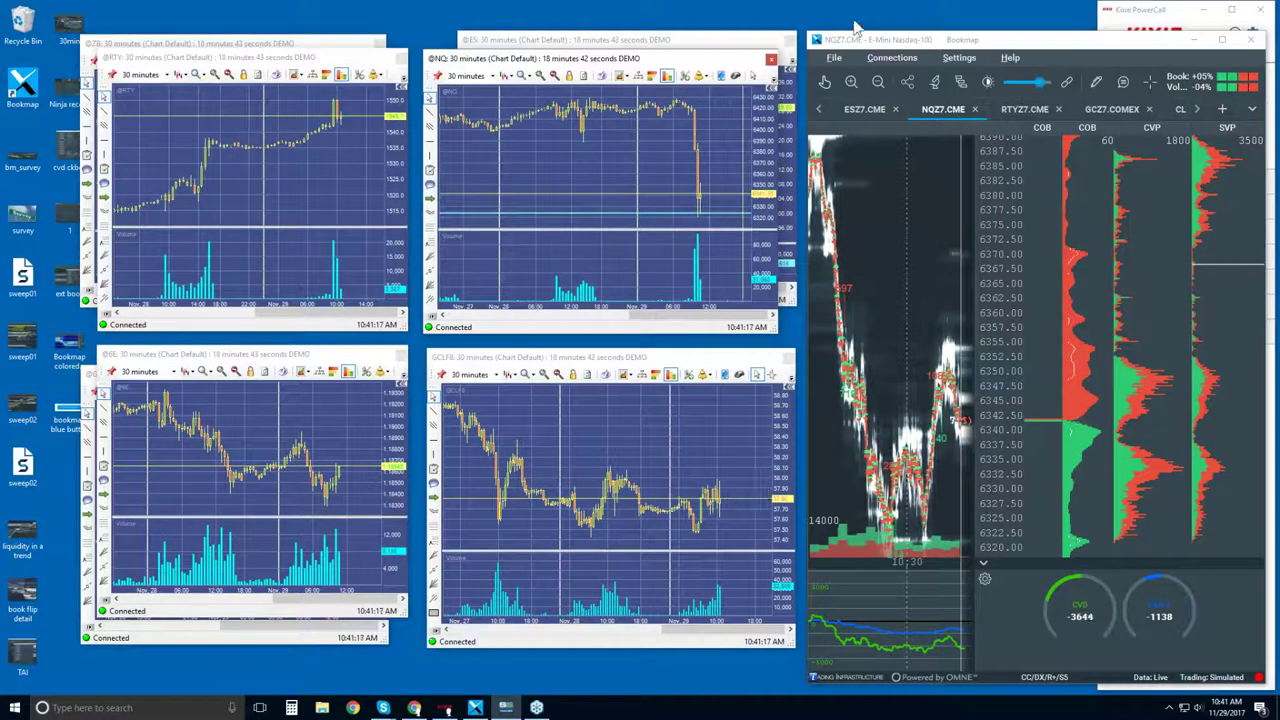
double_click(1045, 40)
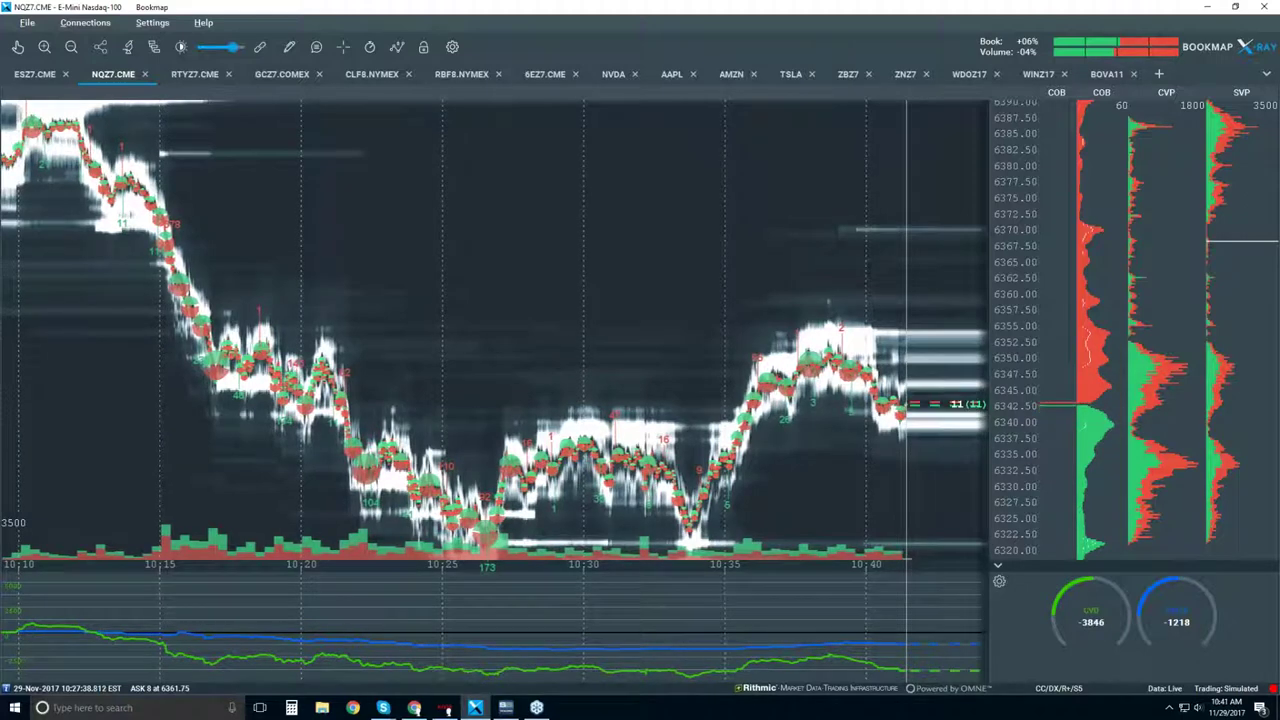
Step: Switch Bookmap to the CLF8.NYMEX crude oil chart and zoom out the heatmap
left_click(371, 75)
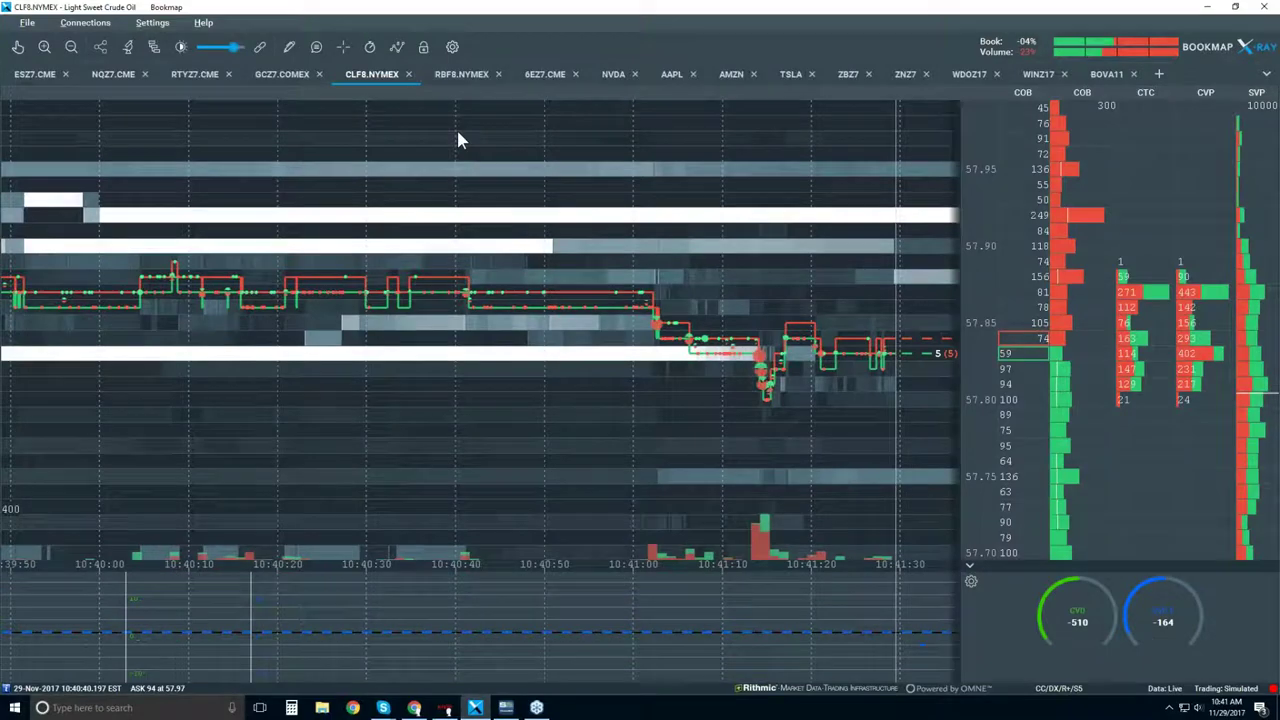
scroll(457, 140, "down", 4)
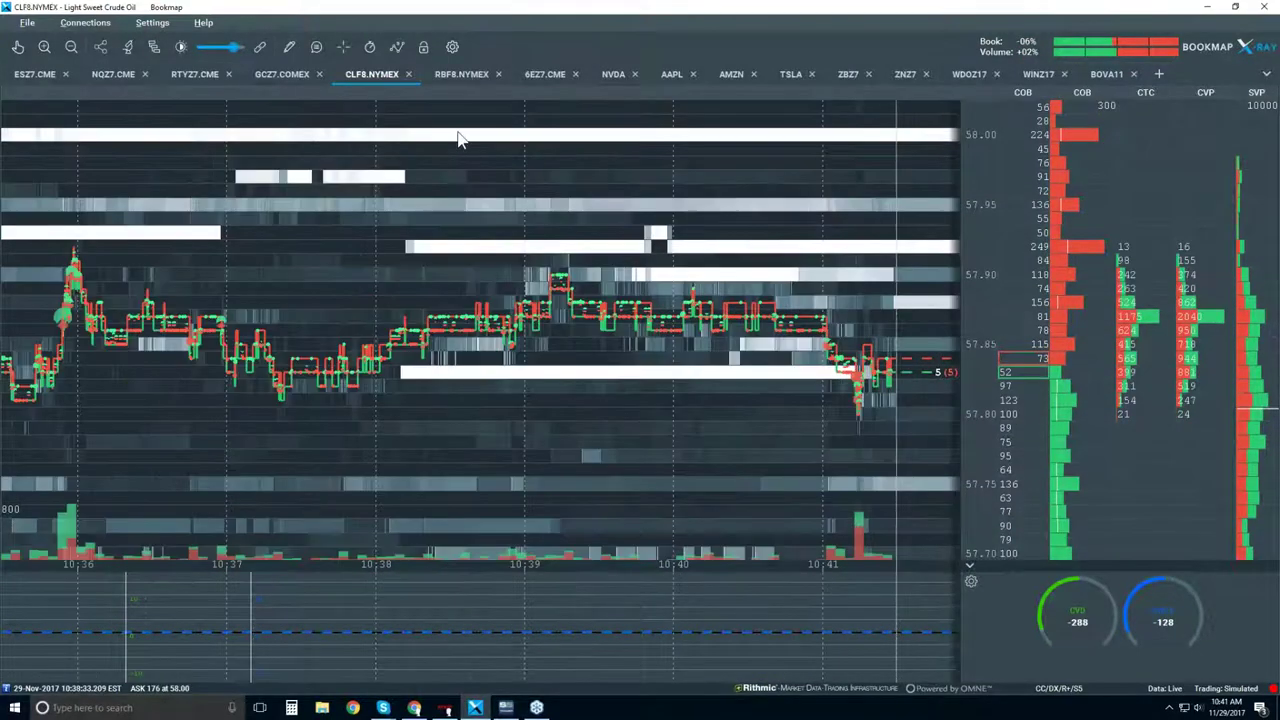
scroll(457, 140, "down", 2)
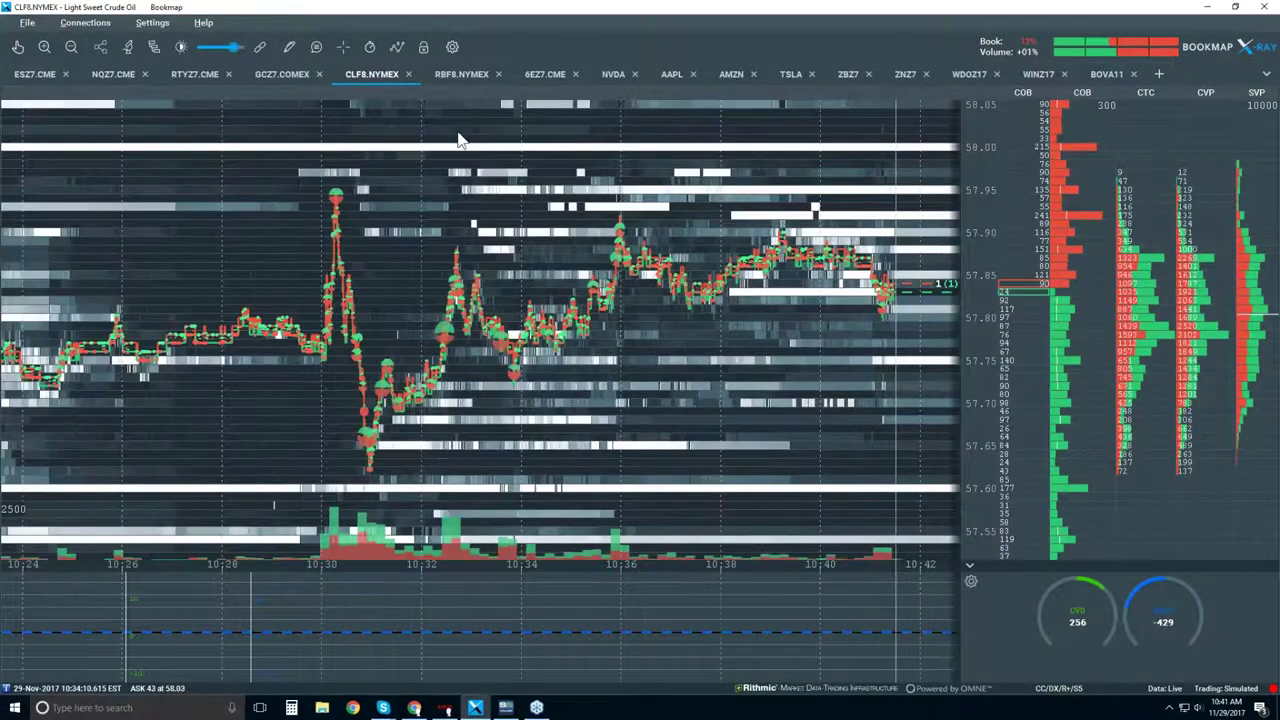
scroll(457, 140, "down", 1)
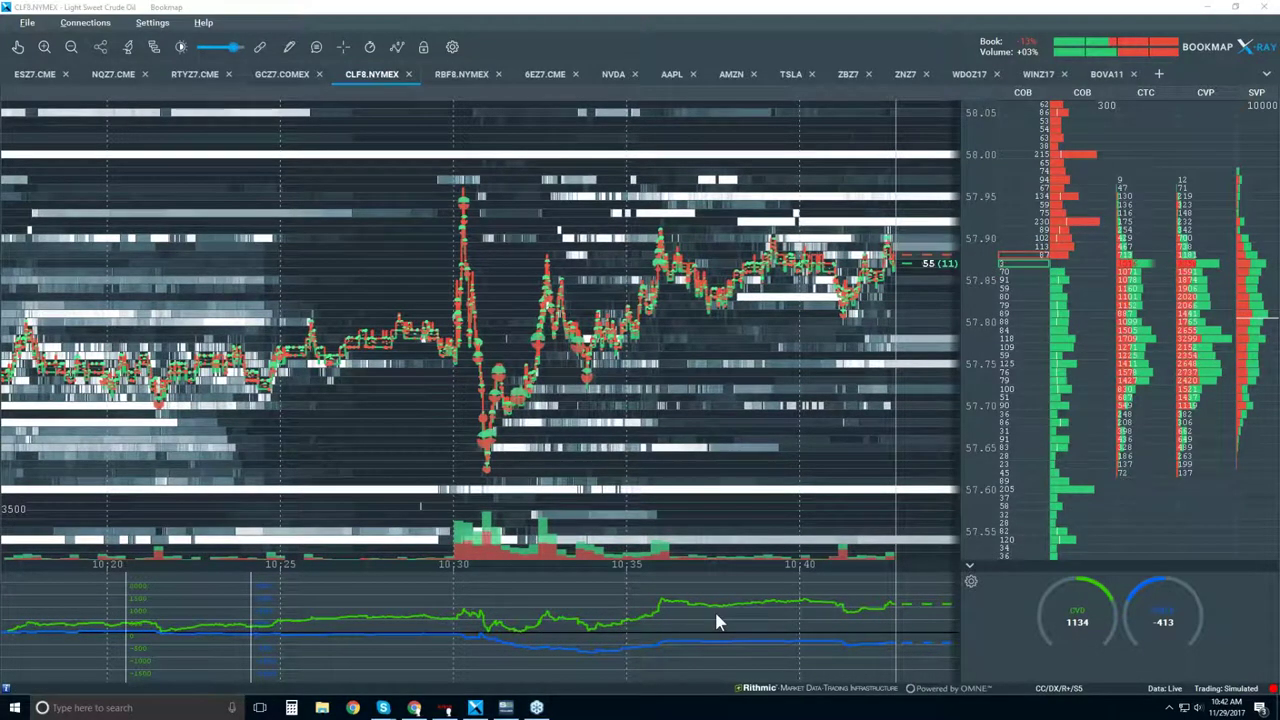
Step: Collapse the indicator pane, show candlestick bars, and hide the heatmap and best bid/ask lines
left_click(969, 565)
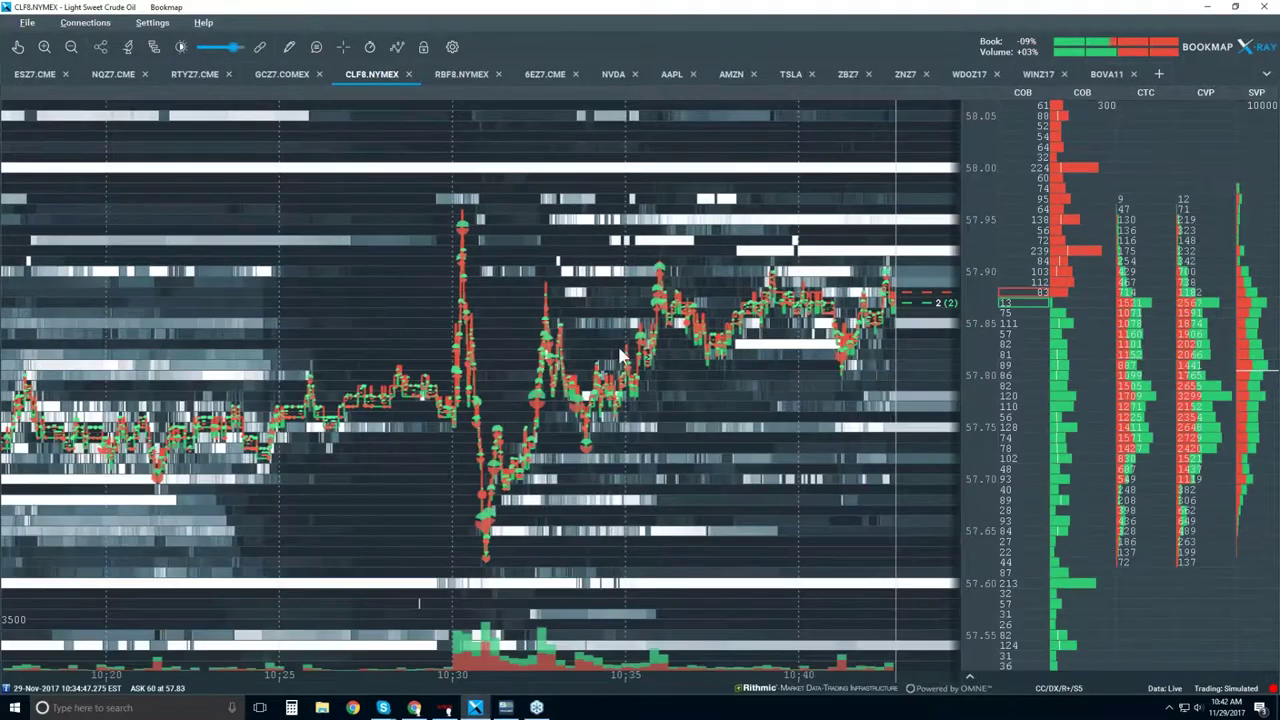
left_click(397, 47)
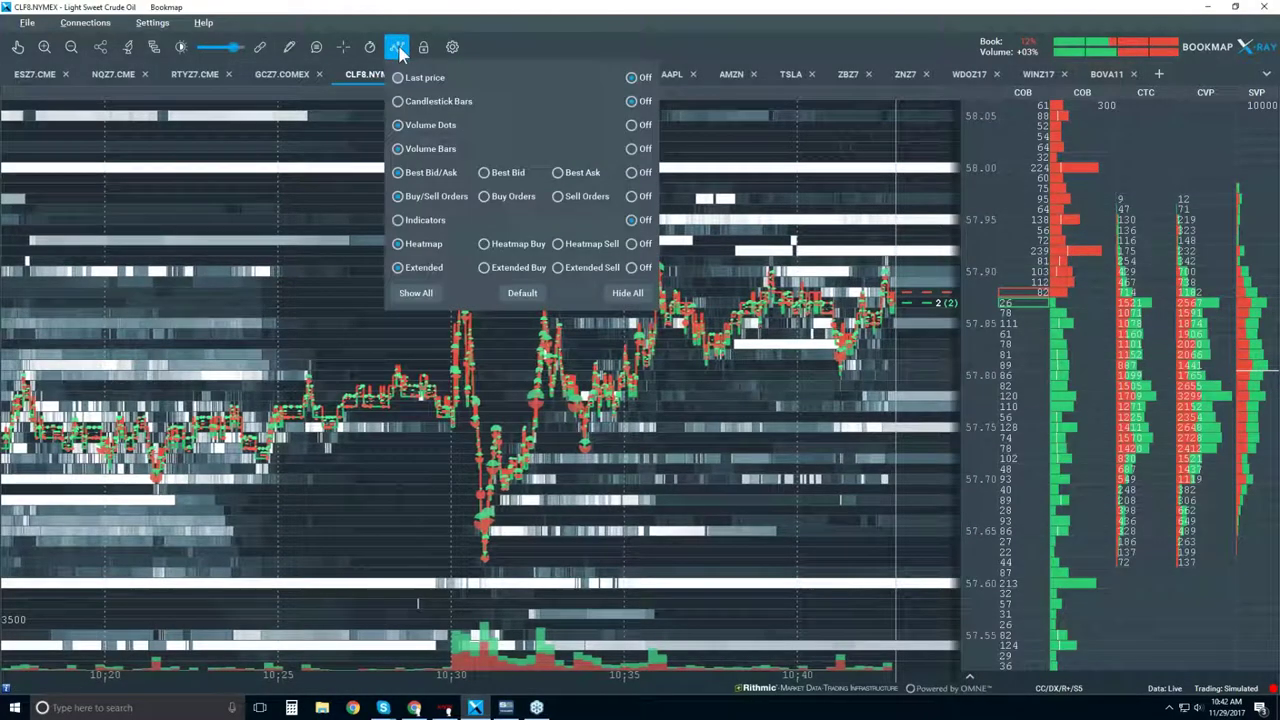
left_click(440, 102)
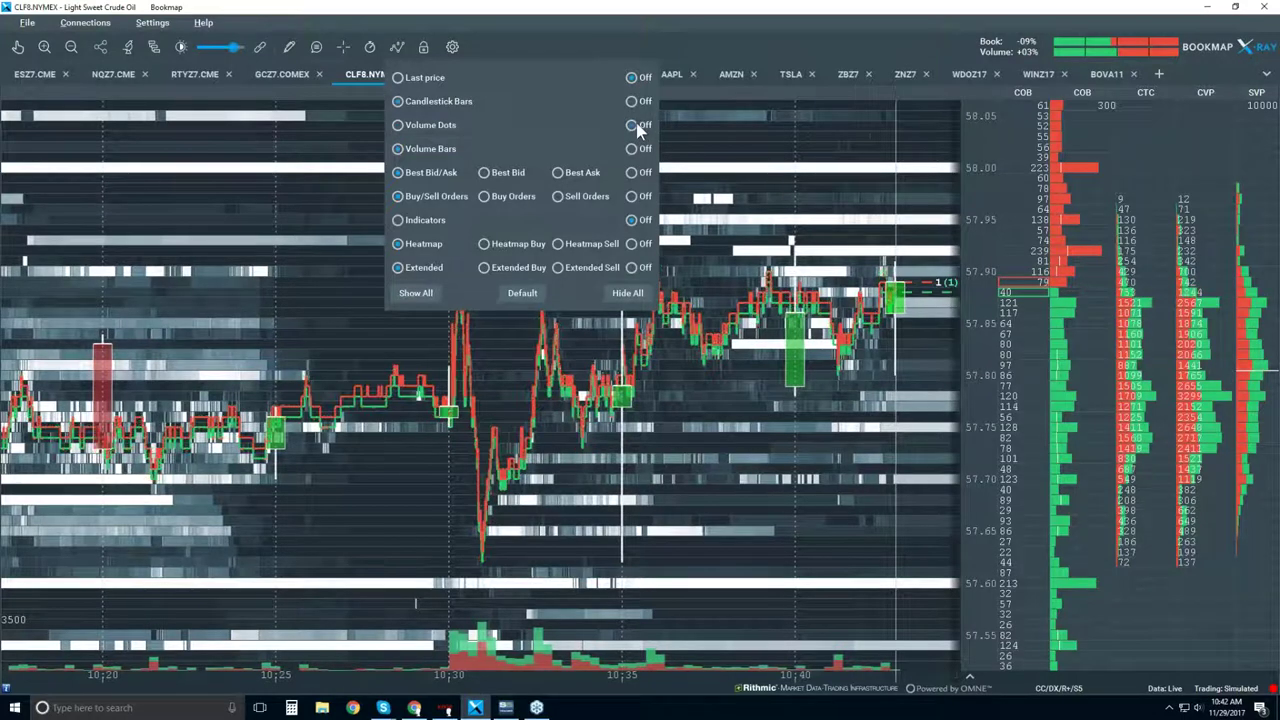
left_click(631, 244)
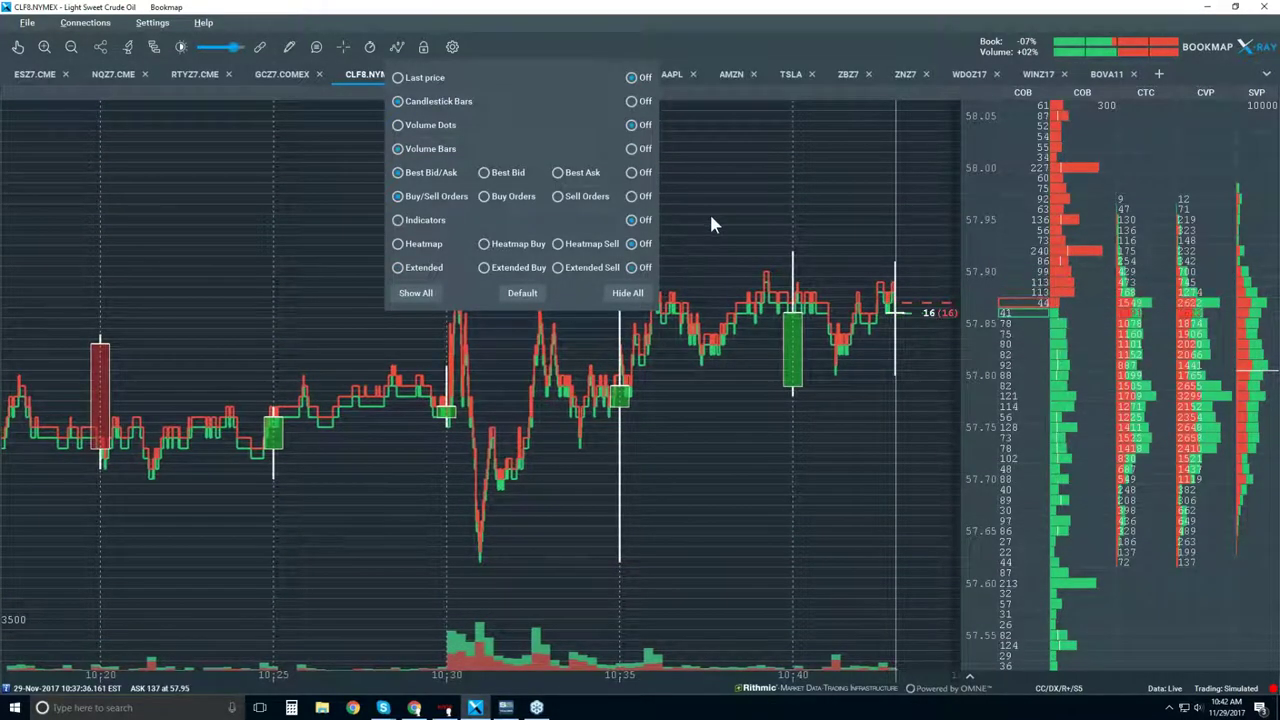
left_click(632, 173)
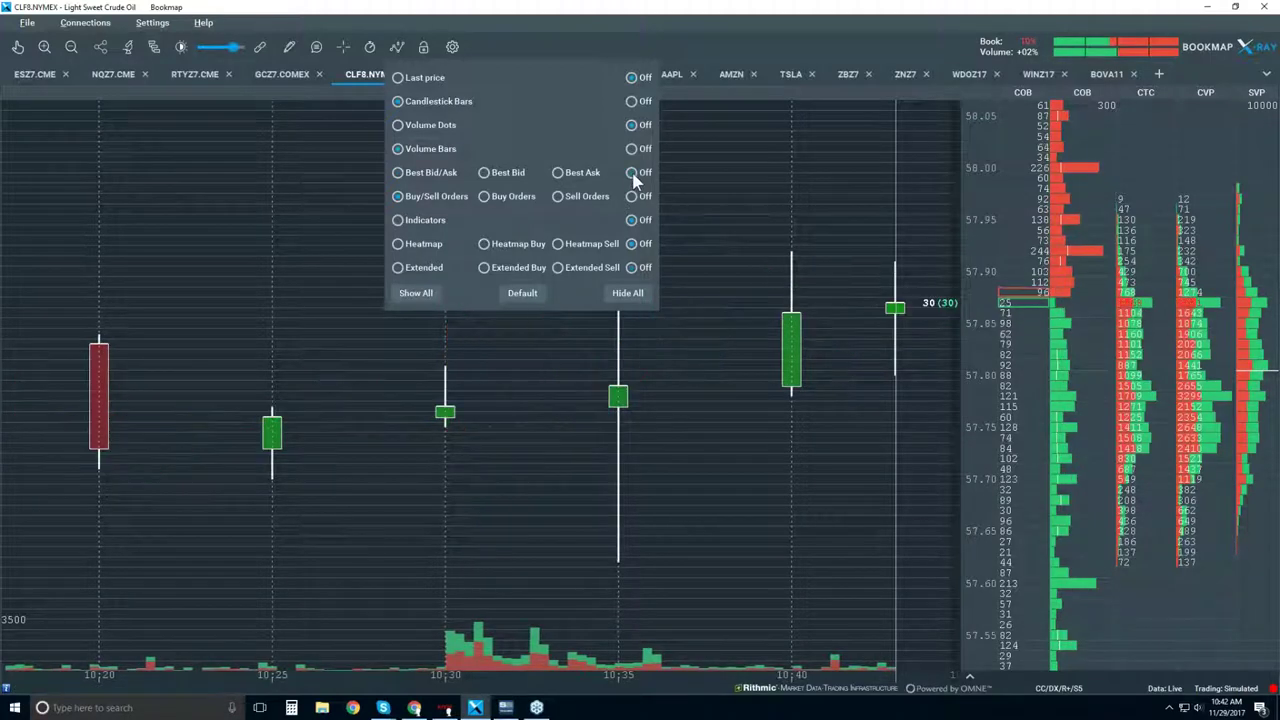
Step: Zoom the time axis out to span roughly 09:30 to 10:45
scroll(703, 196, "down", 2)
scroll(700, 194, "down", 3)
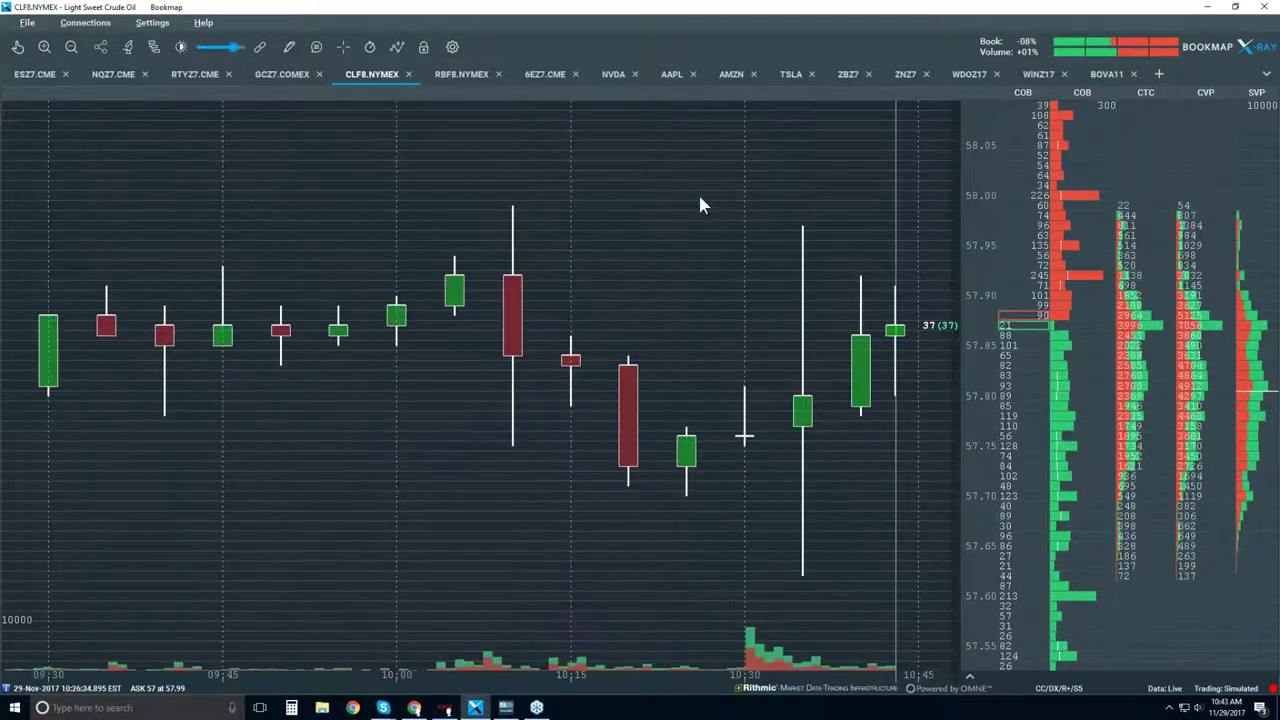
scroll(700, 205, "down", 2)
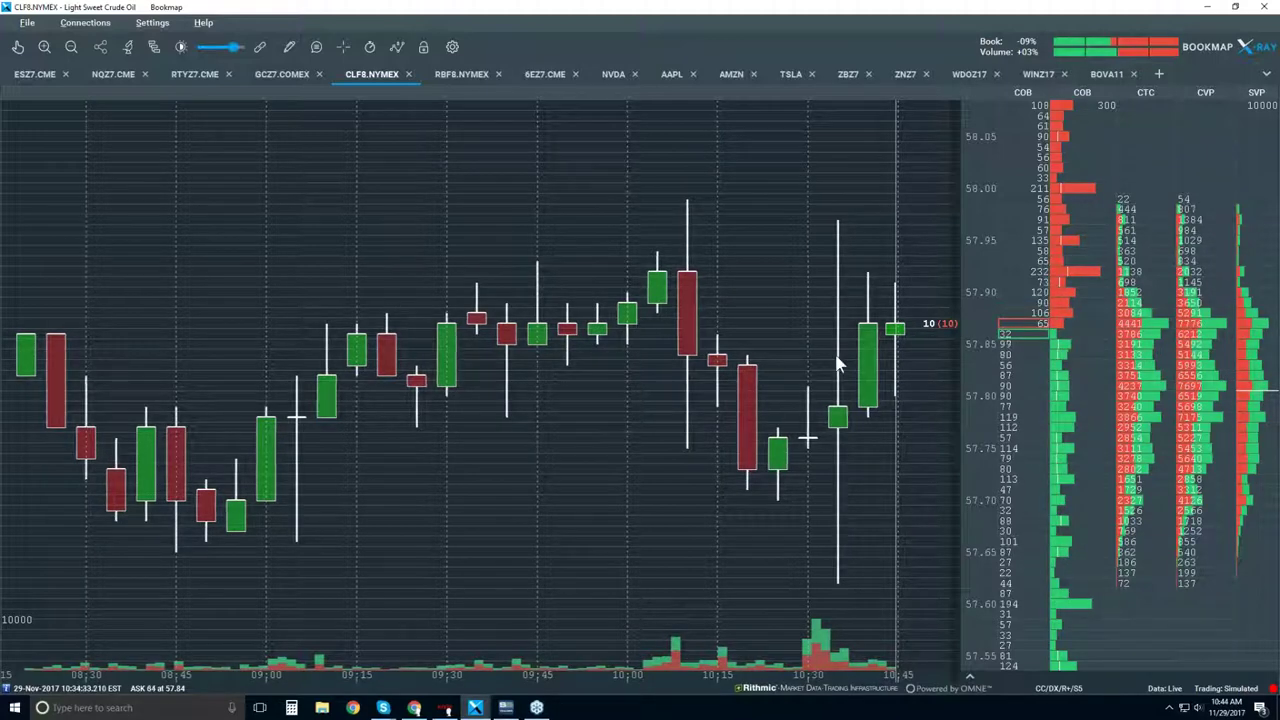
Step: Re-enable the Best Bid/Ask layer so red and green lines run over the candles
left_click(397, 47)
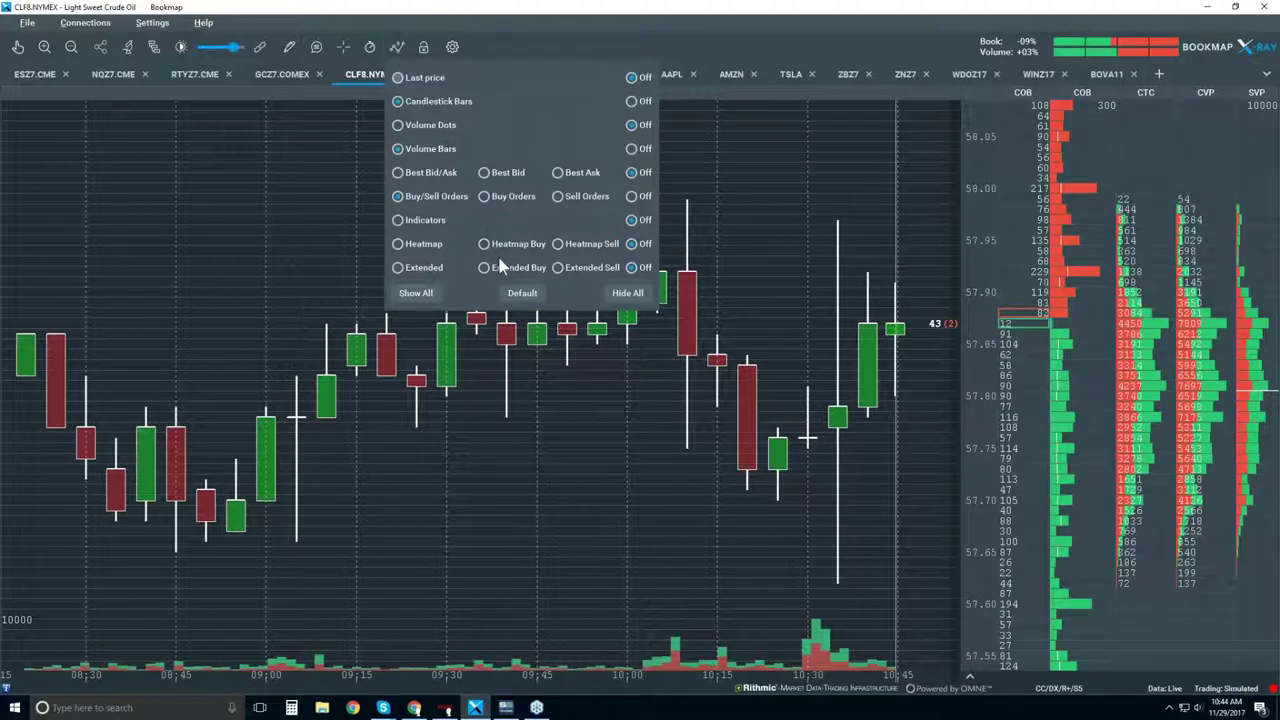
left_click(437, 178)
left_click(704, 167)
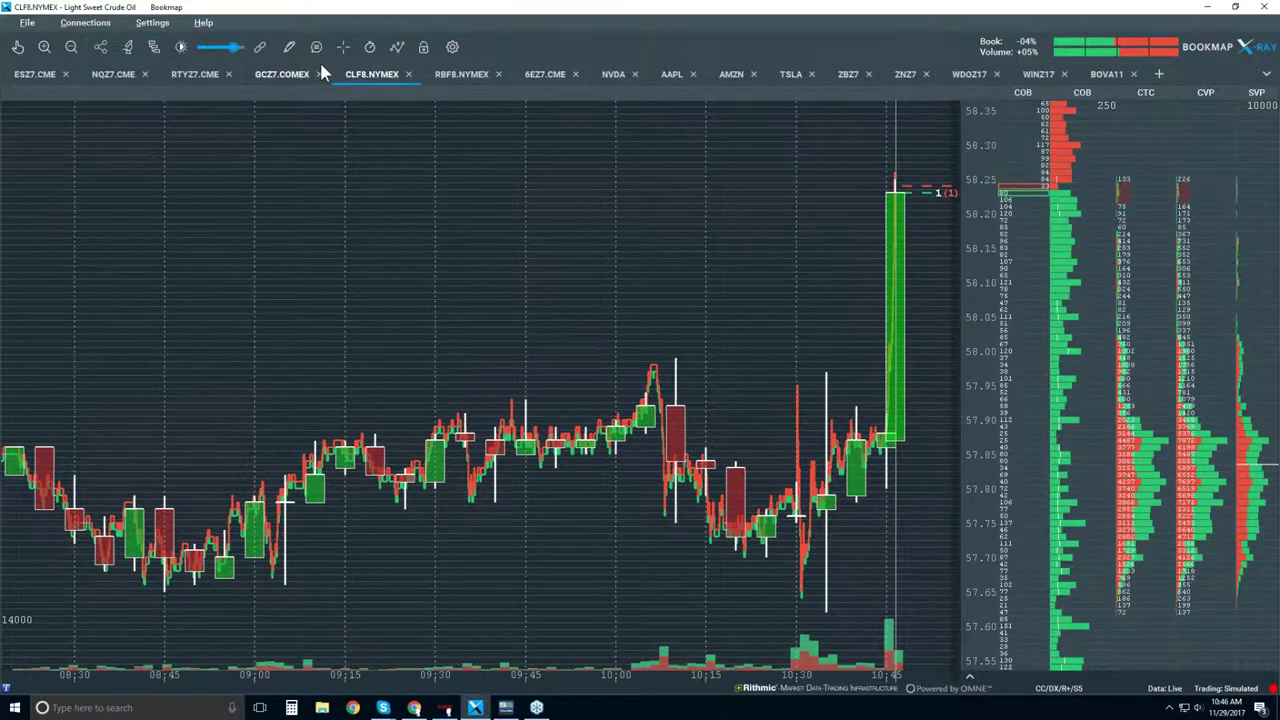
Step: Turn Volume Dots on and Candlestick Bars off in the chart layers list
left_click(397, 47)
left_click(438, 129)
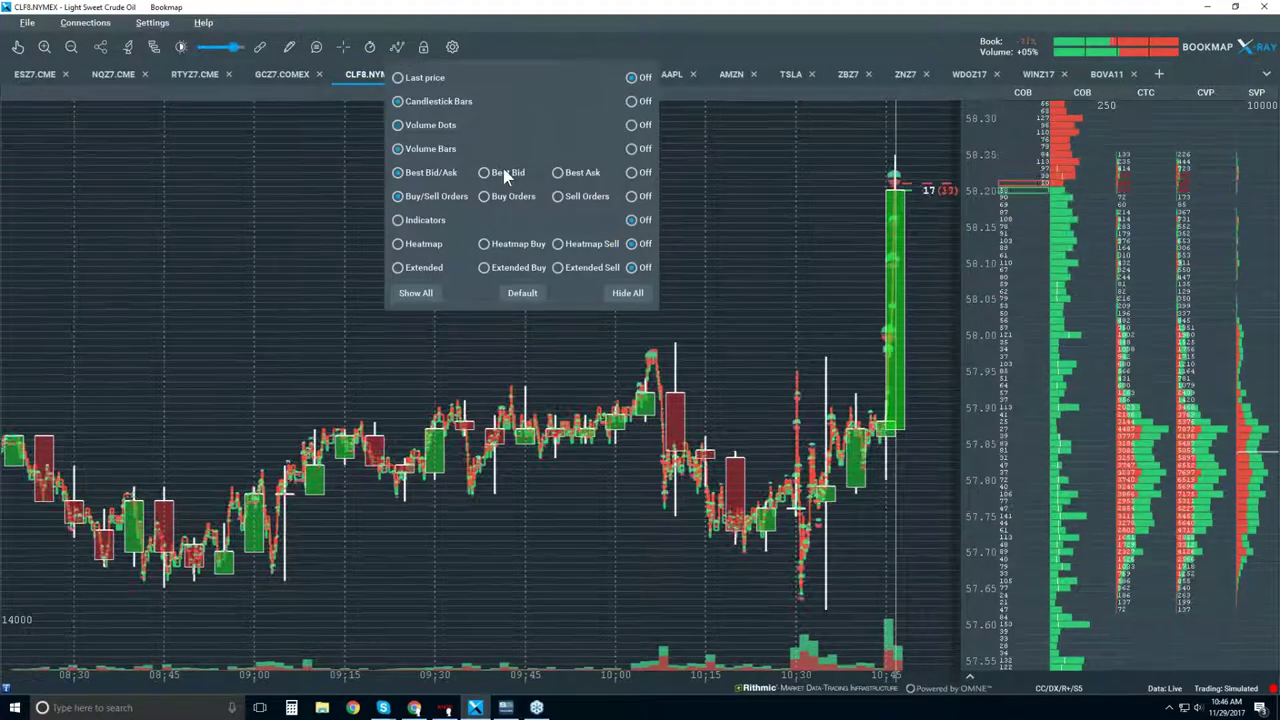
left_click(743, 286)
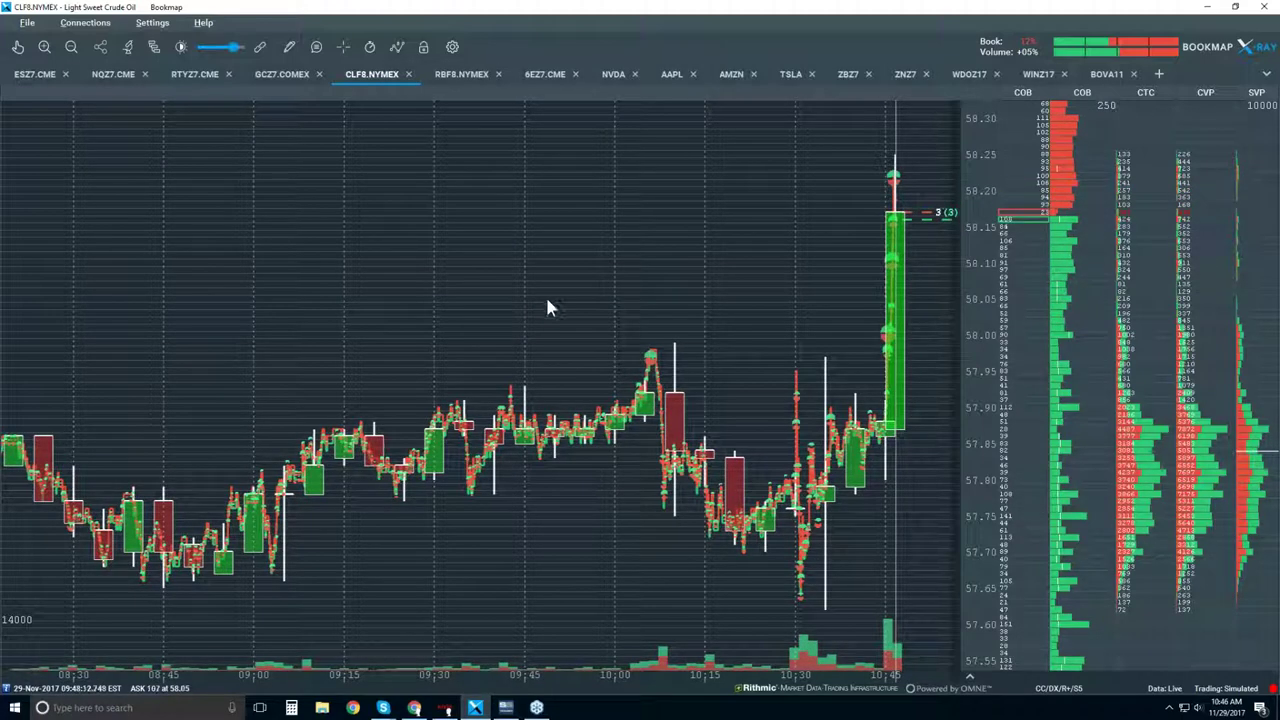
left_click(398, 48)
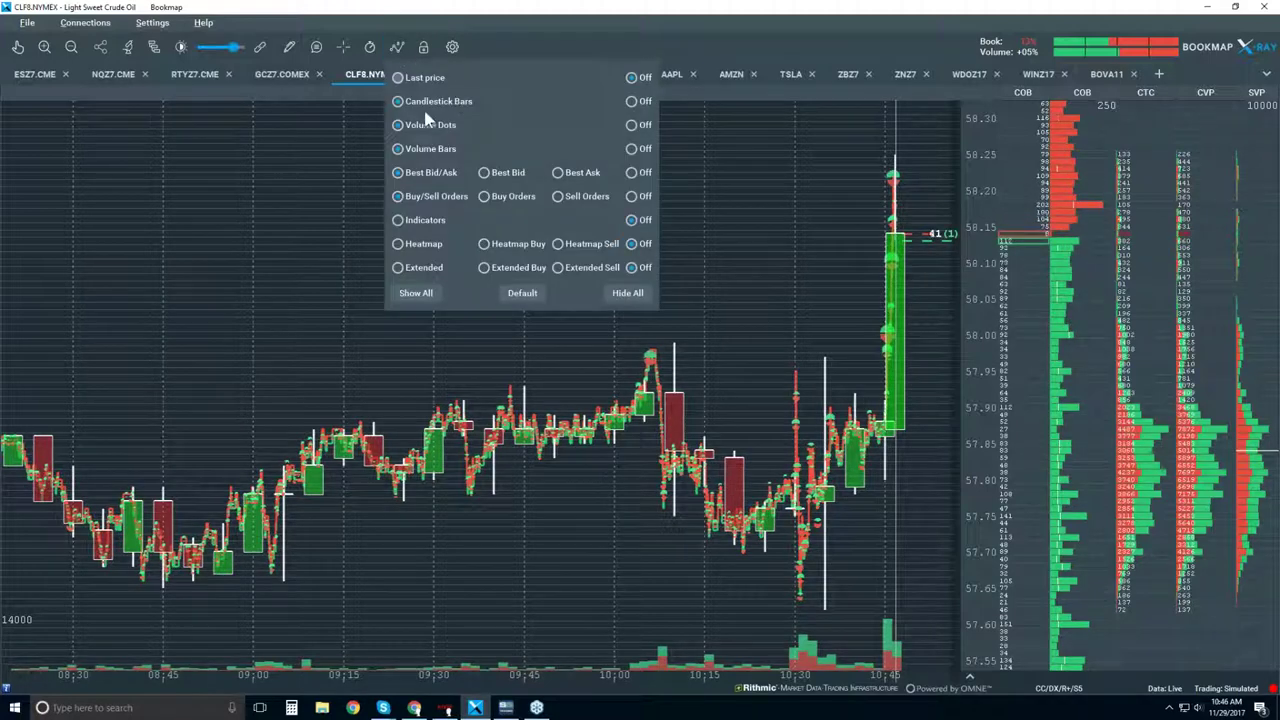
left_click(632, 102)
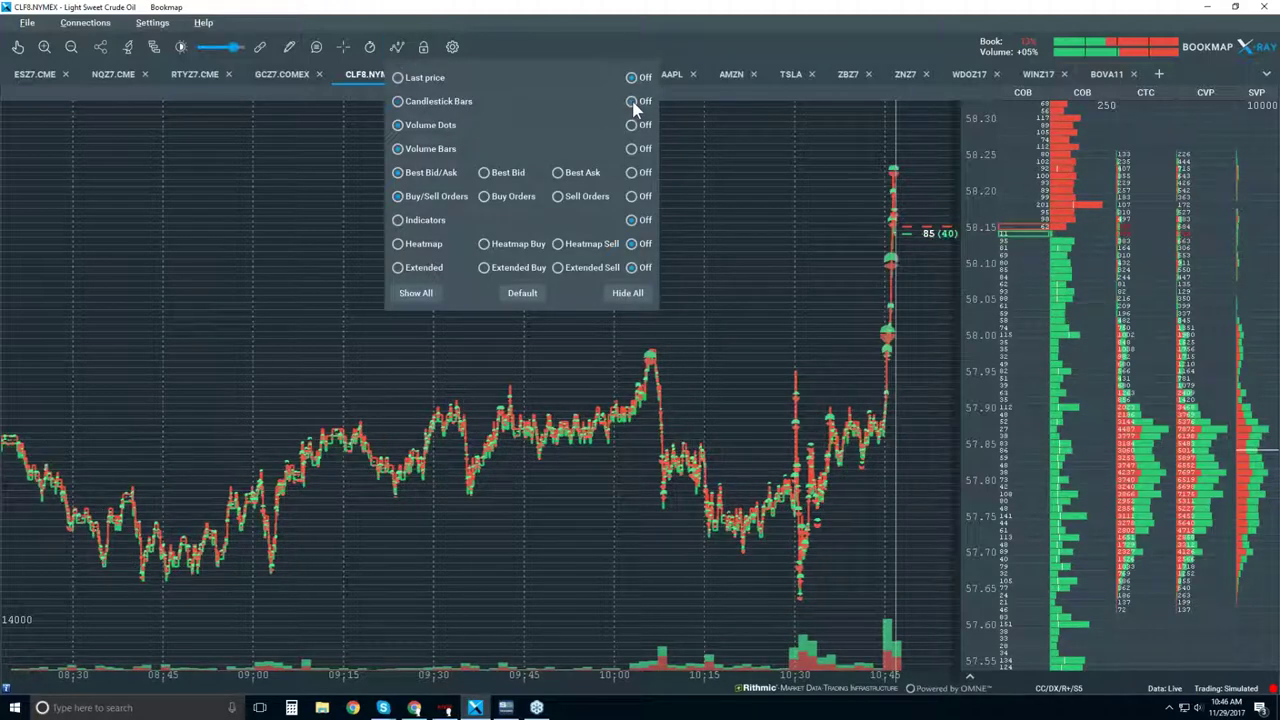
left_click(742, 243)
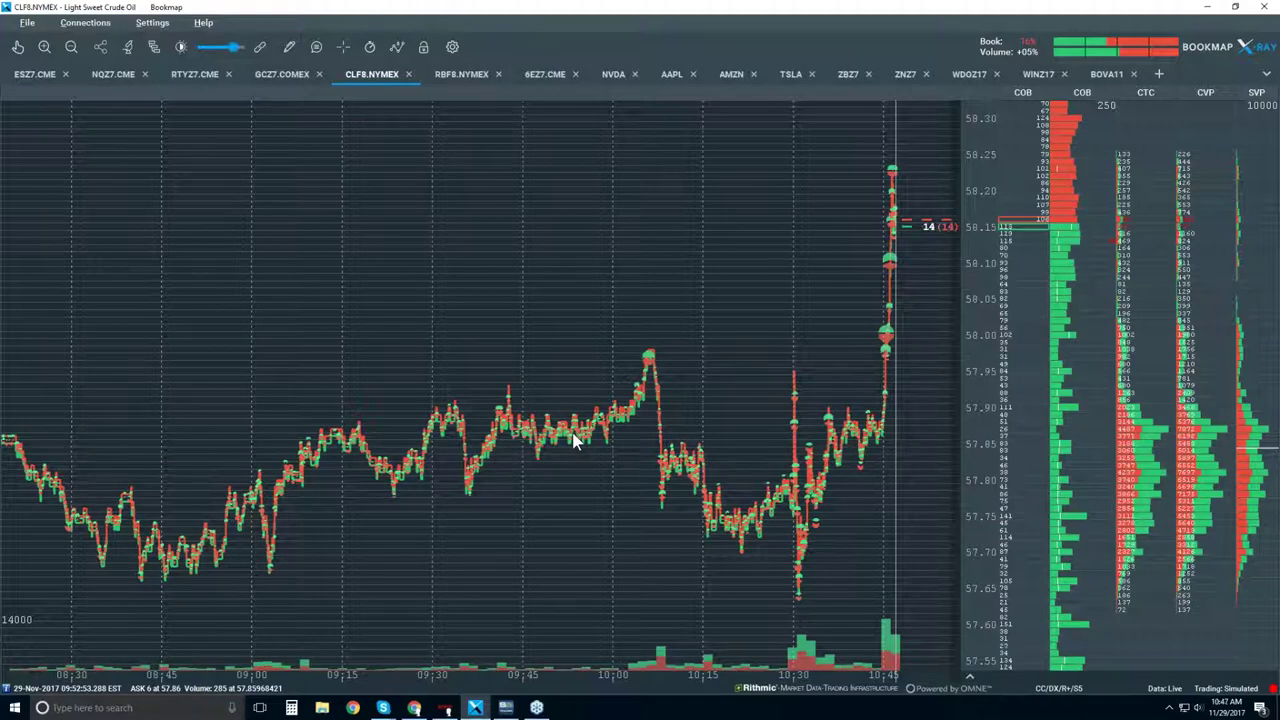
Step: Select the hand (Move) tool for panning the chart
left_click(16, 49)
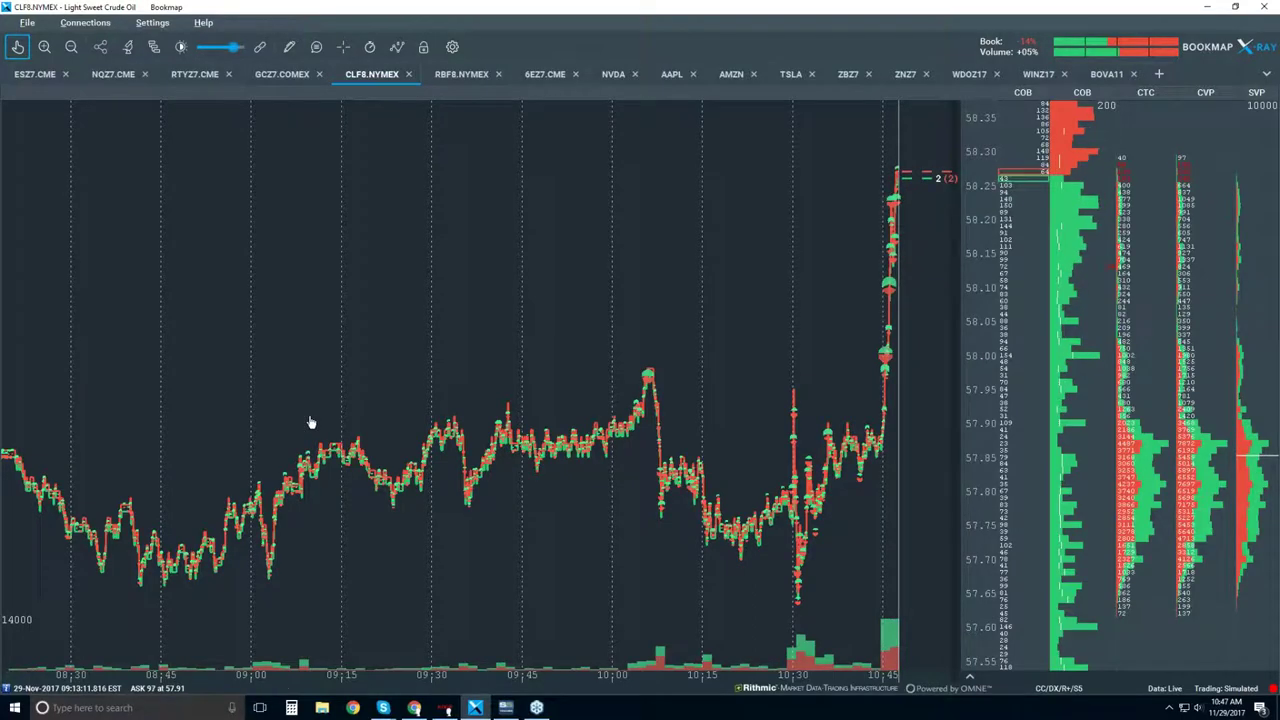
Step: Zoom to about 08:35–09:10 and increase the Volume Dots dot size in Studies configuration
scroll(140, 527, "up", 2)
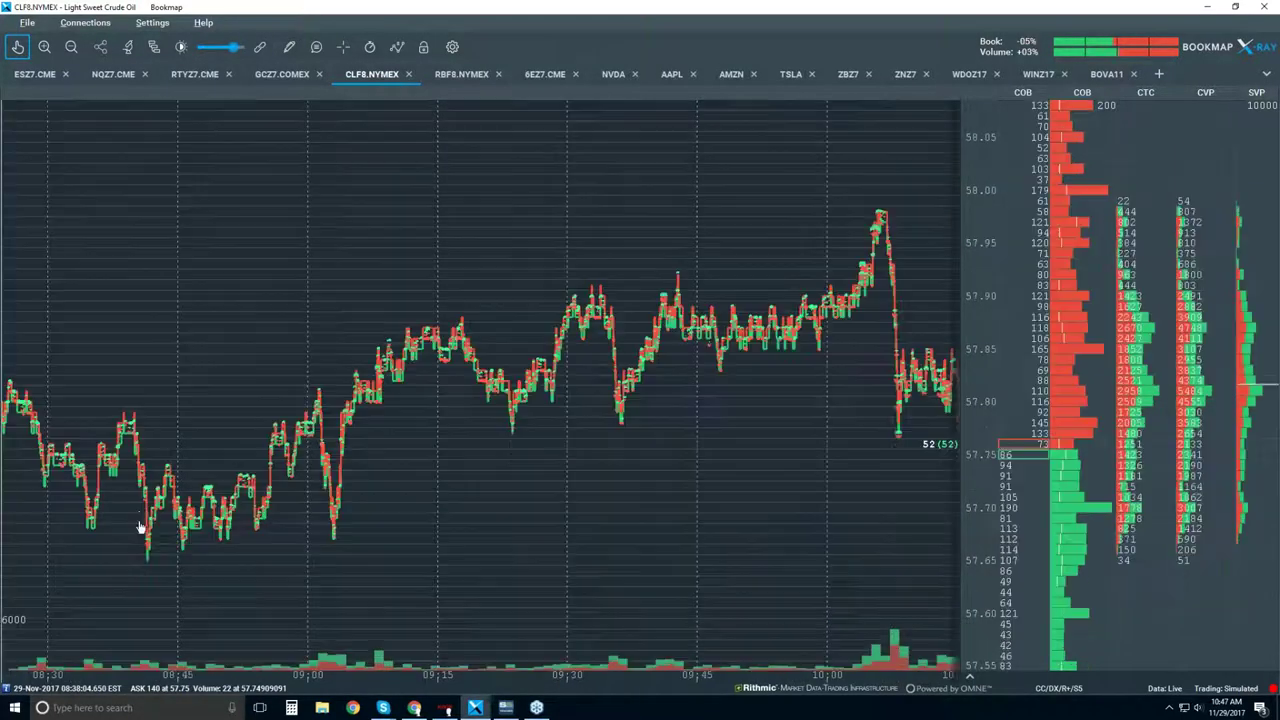
scroll(140, 527, "up", 2)
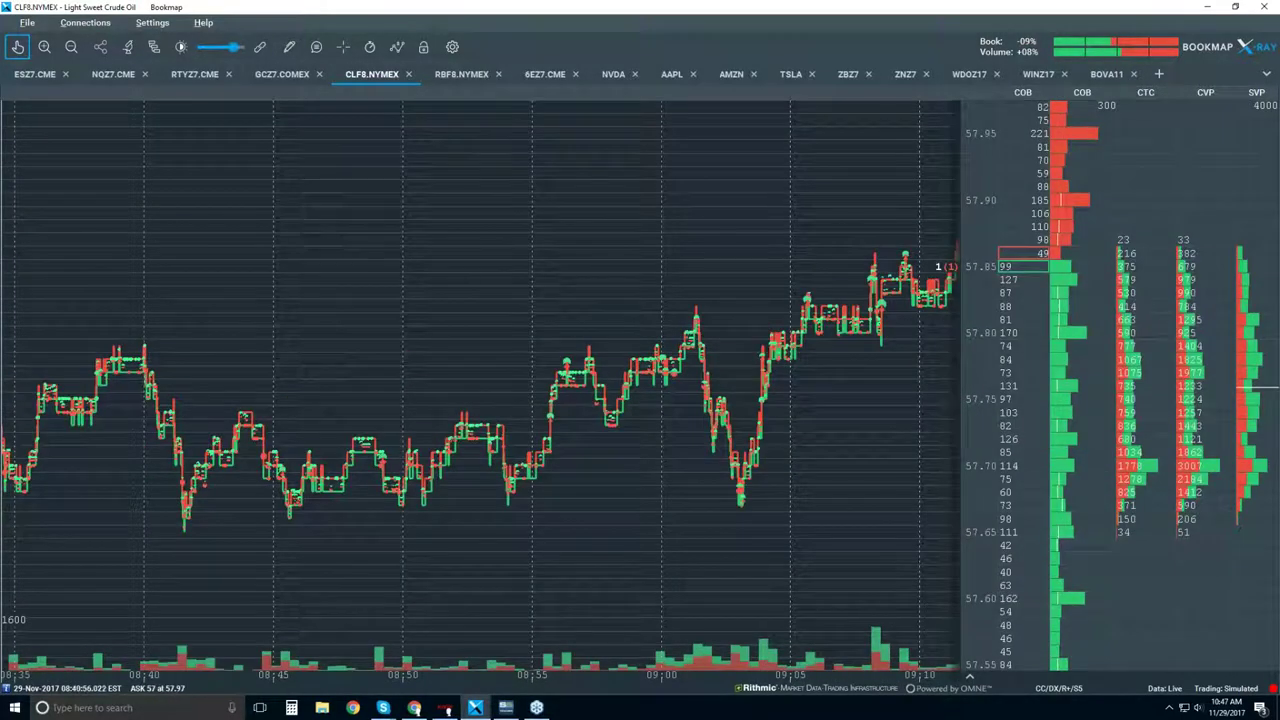
left_click(128, 47)
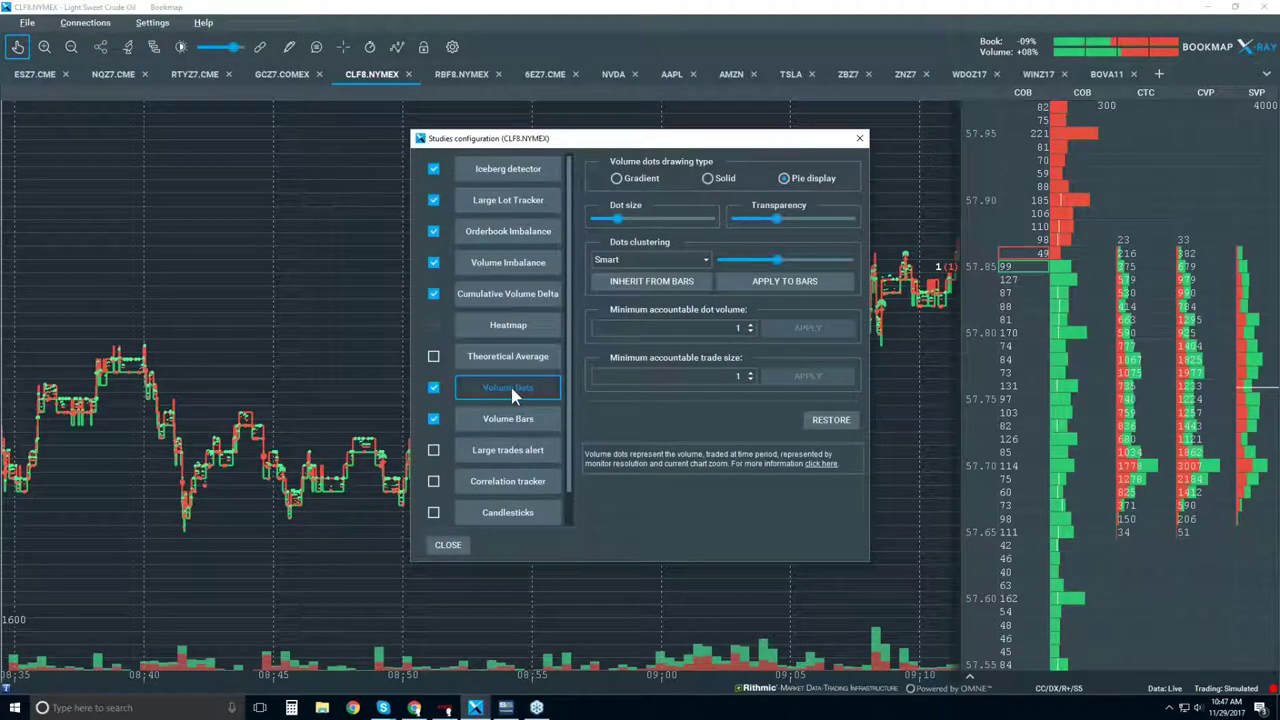
left_click_drag(617, 218, 641, 218)
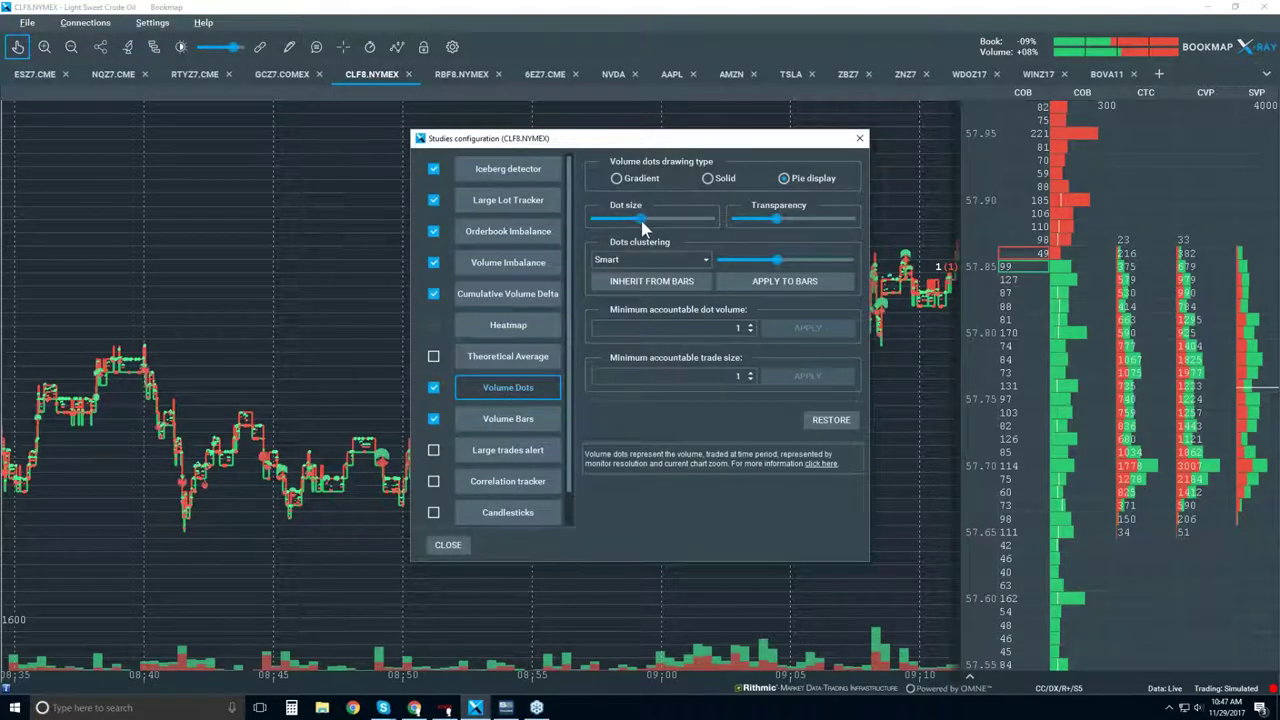
left_click(859, 138)
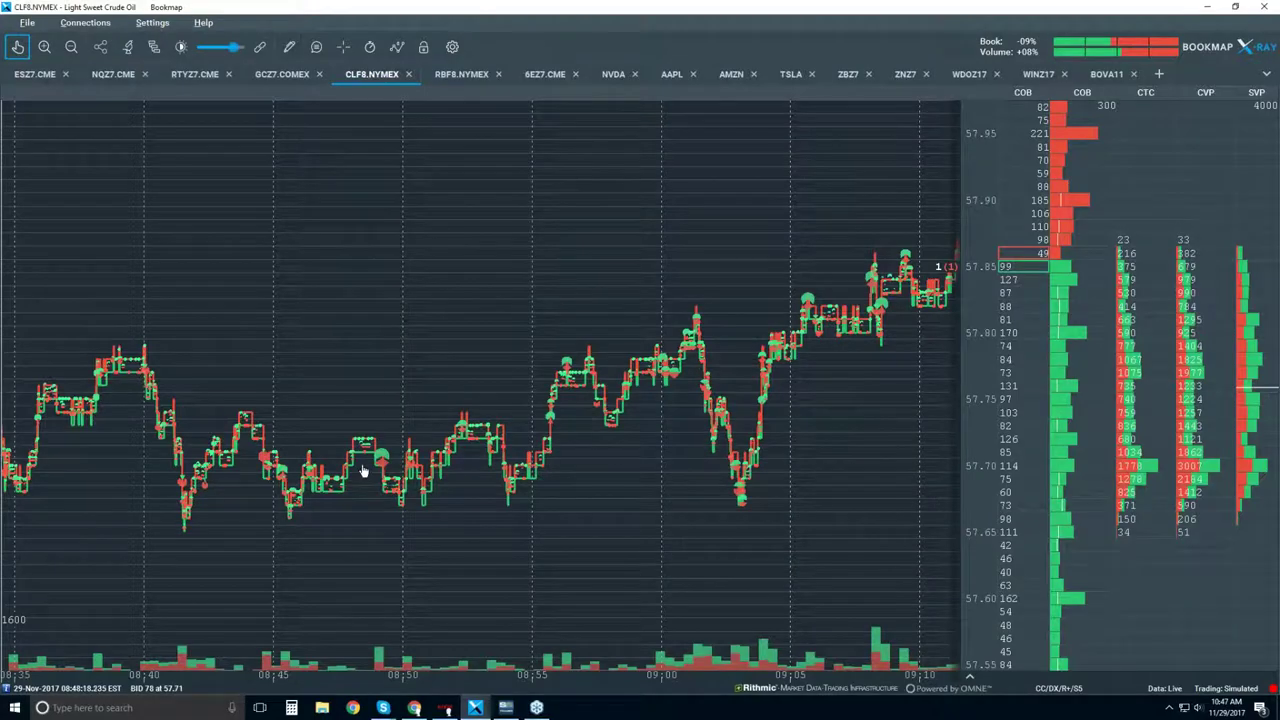
Step: Zoom the time axis in, out and back in to about 08:48:15–08:48:50
scroll(371, 449, "up", 5)
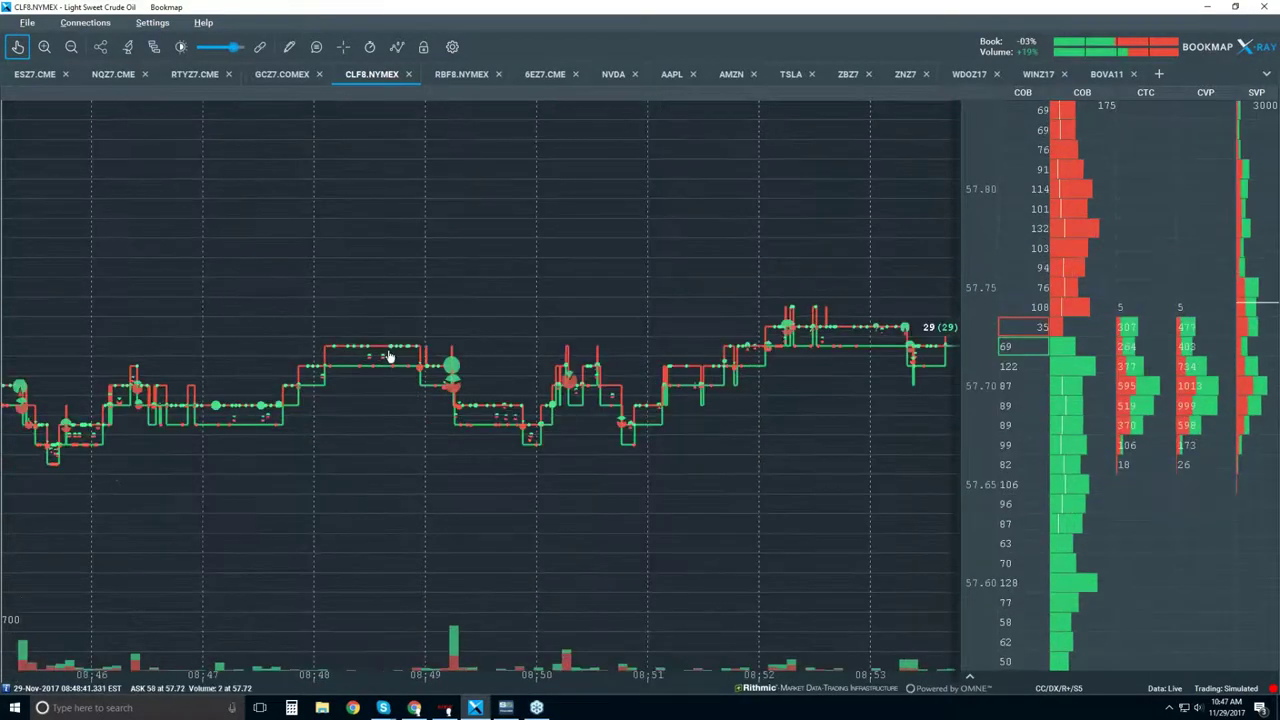
scroll(390, 357, "up", 5)
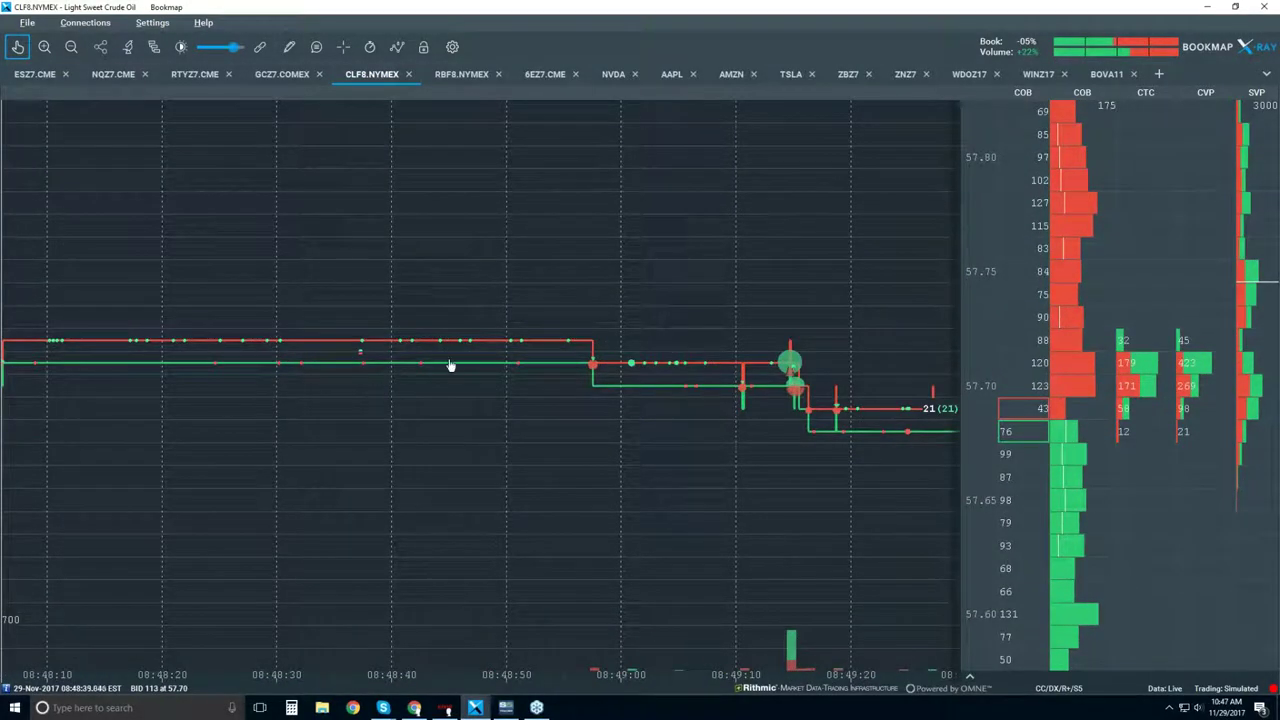
scroll(451, 366, "up", 4)
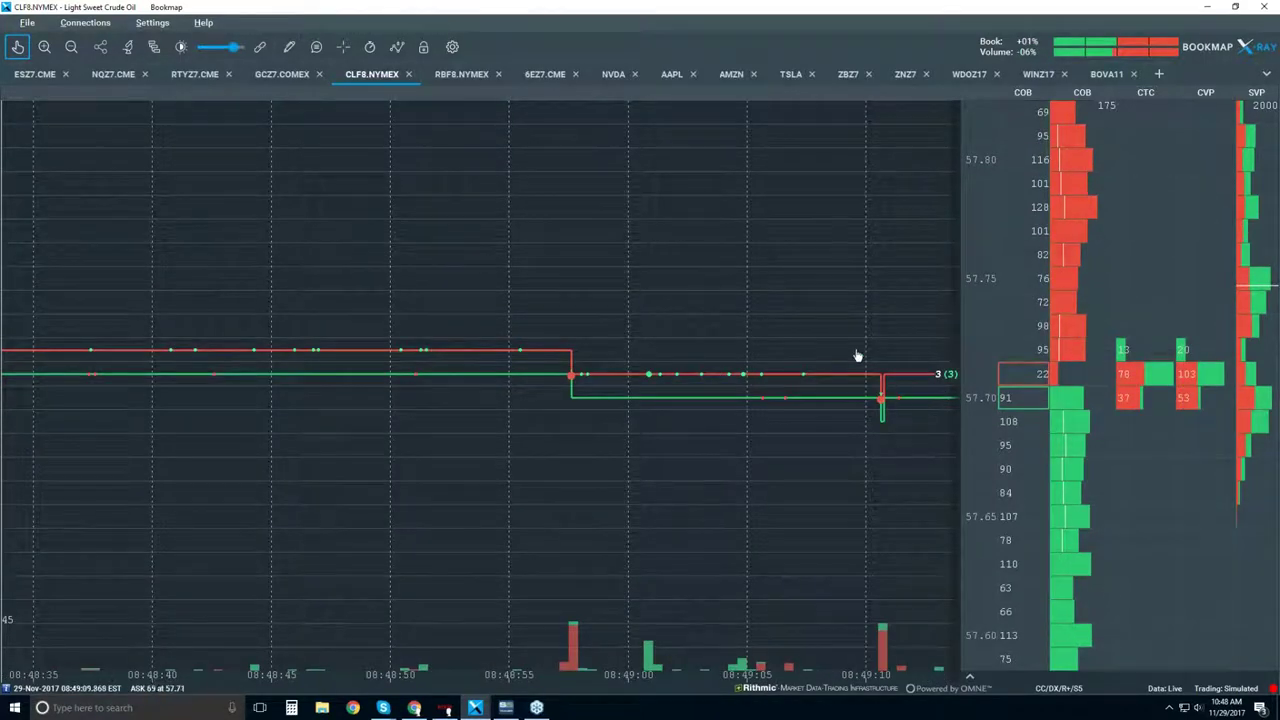
scroll(565, 331, "down", 8)
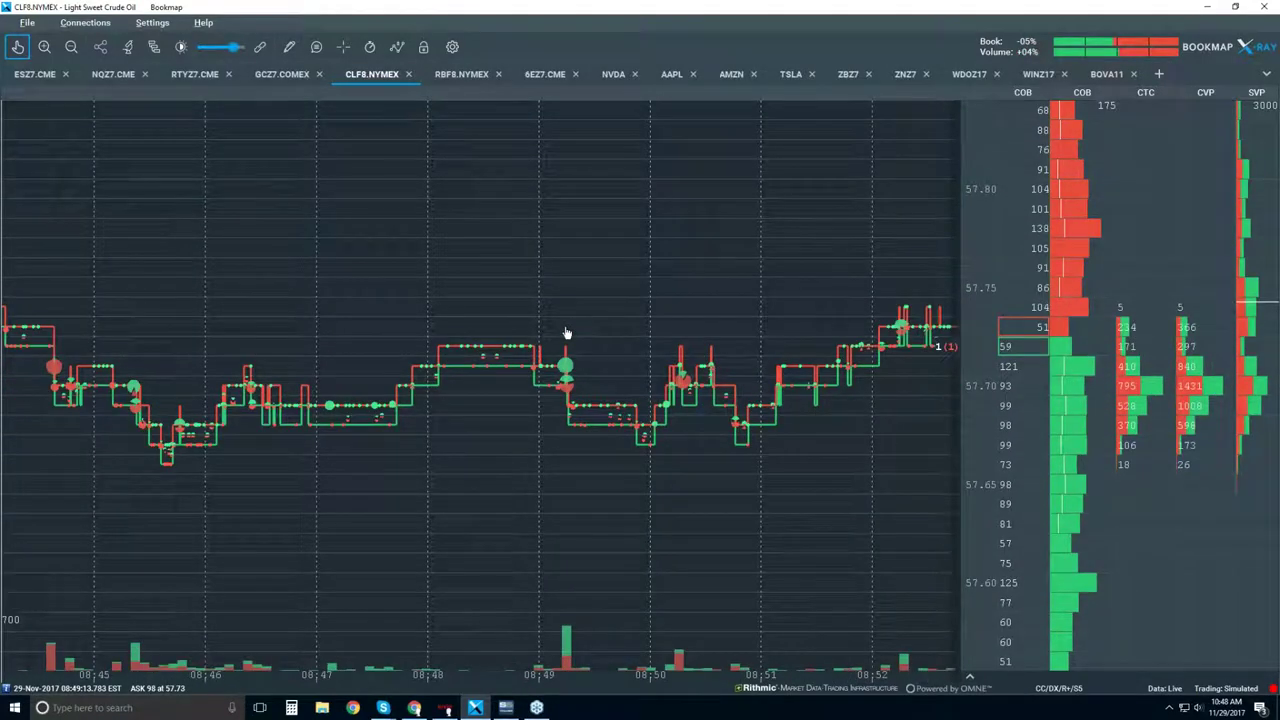
scroll(565, 331, "down", 3)
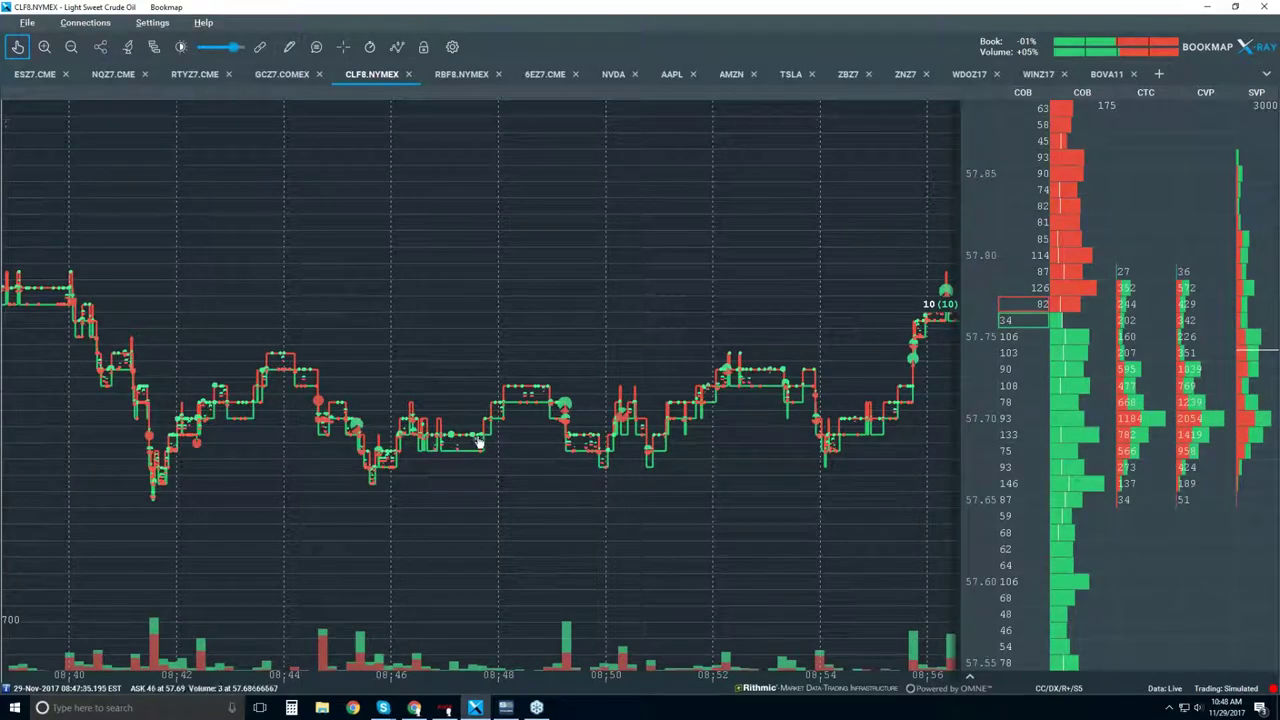
scroll(531, 400, "up", 8)
scroll(528, 342, "up", 6)
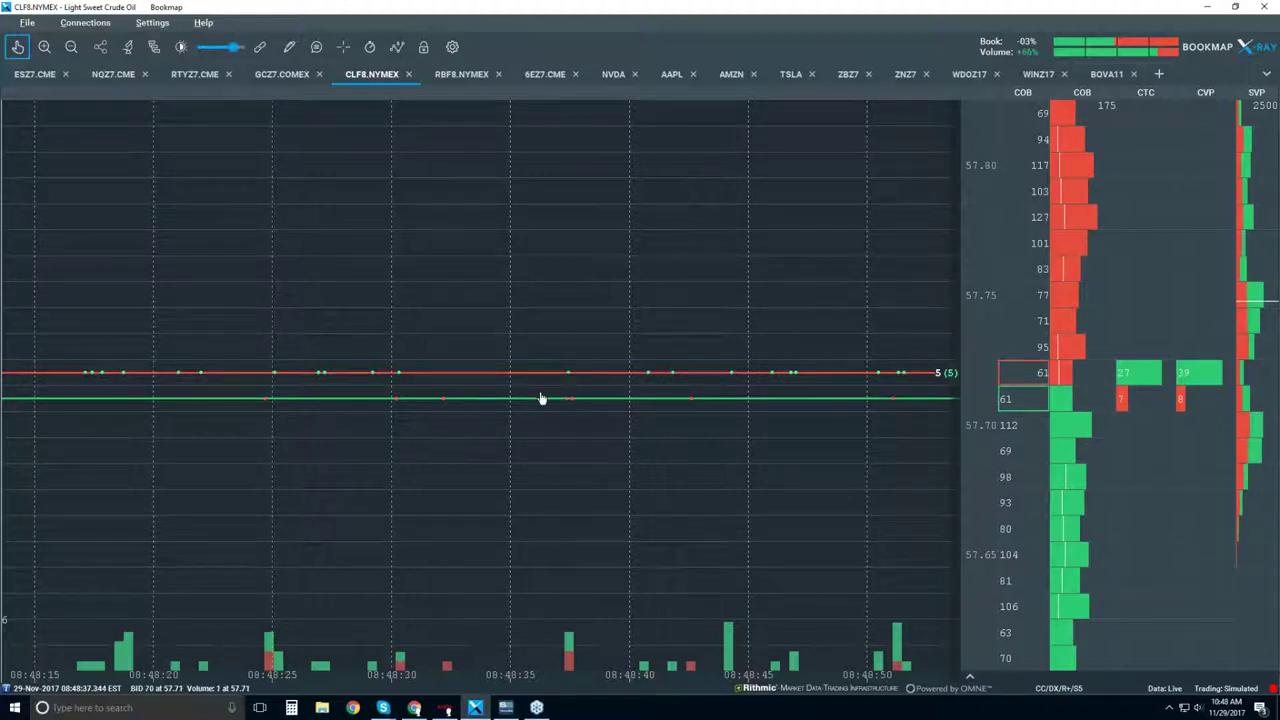
Step: Enable price/time tooltips and zoom to nanosecond timing around the 57.72 ask trade at 08:48:37.3859
left_click(316, 47)
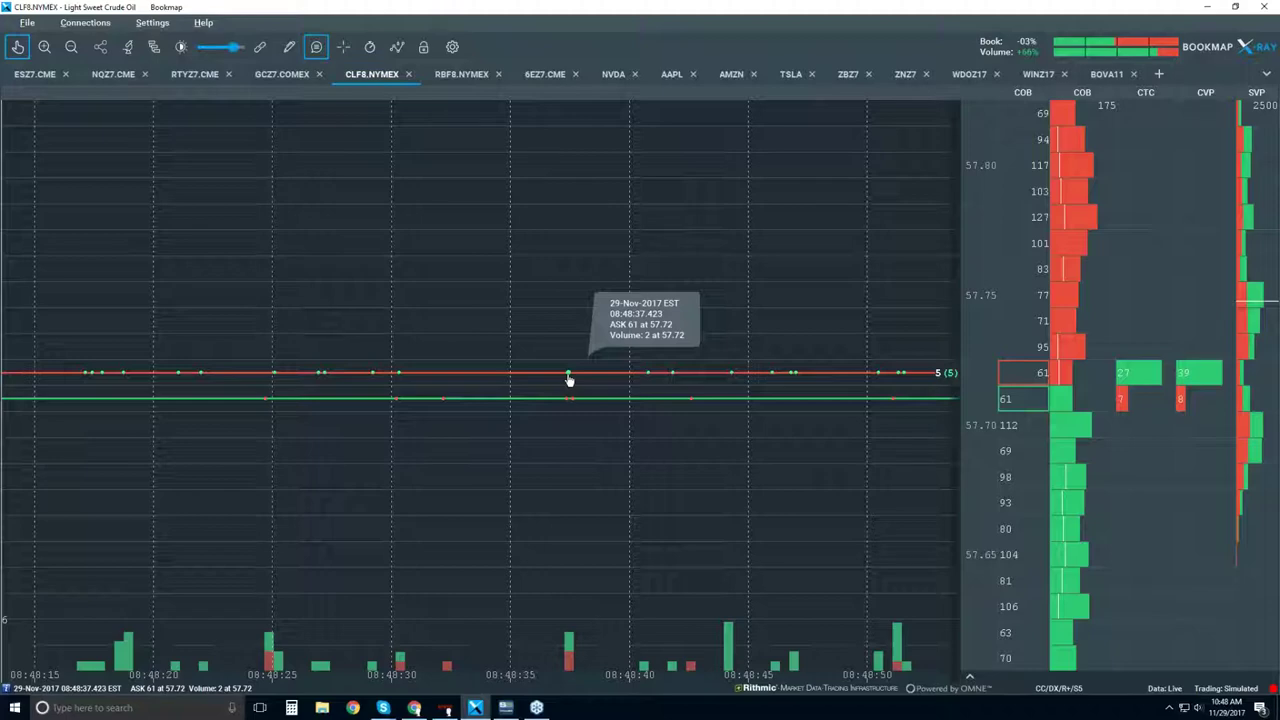
scroll(569, 380, "up", 10)
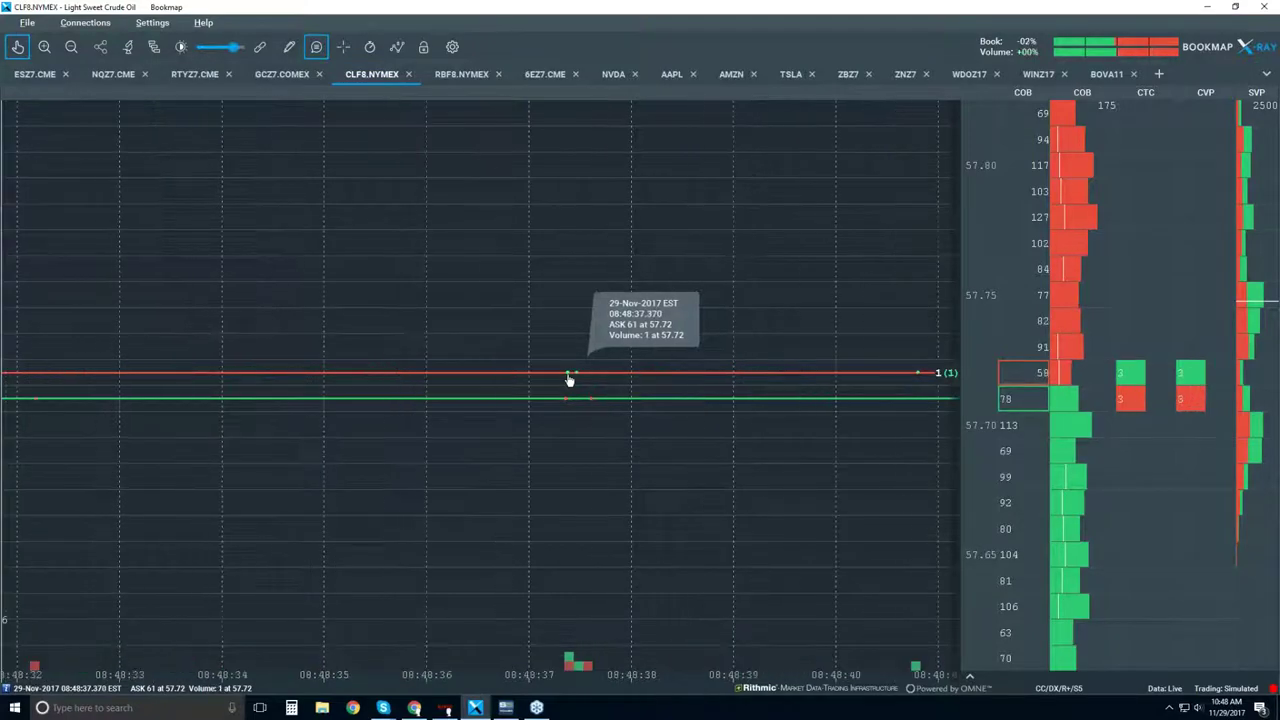
scroll(580, 381, "up", 10)
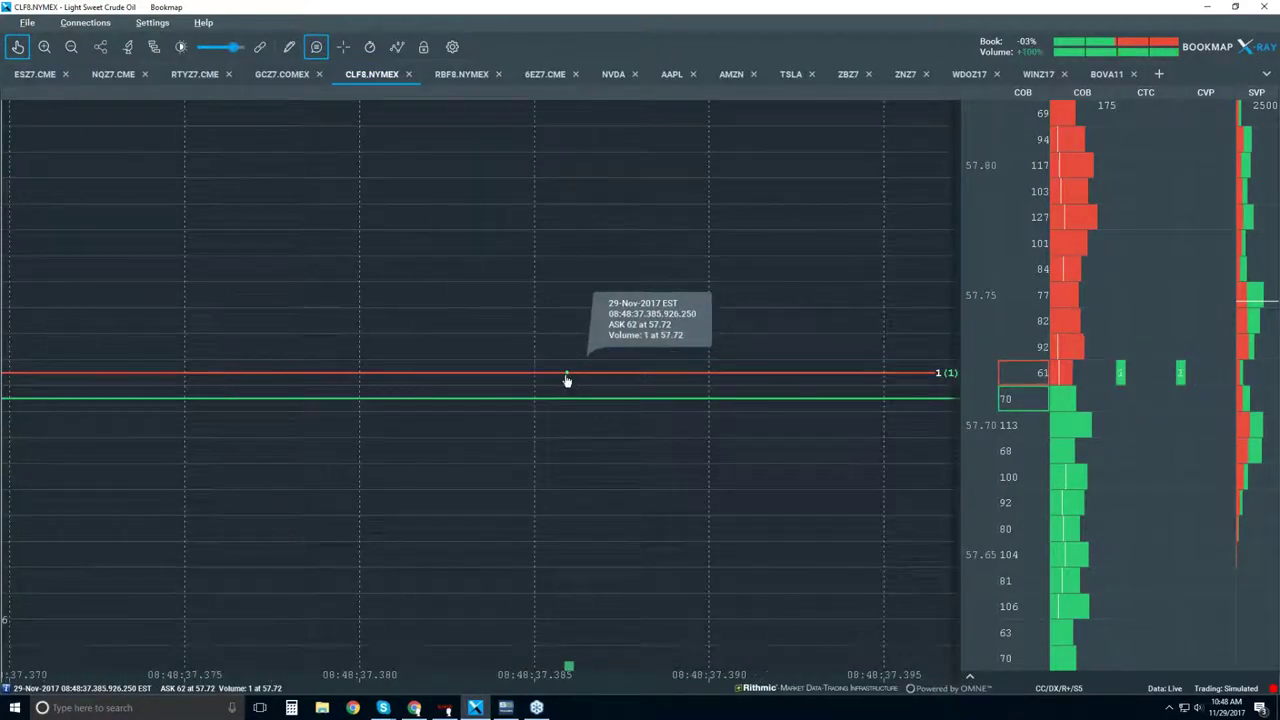
scroll(584, 380, "up", 5)
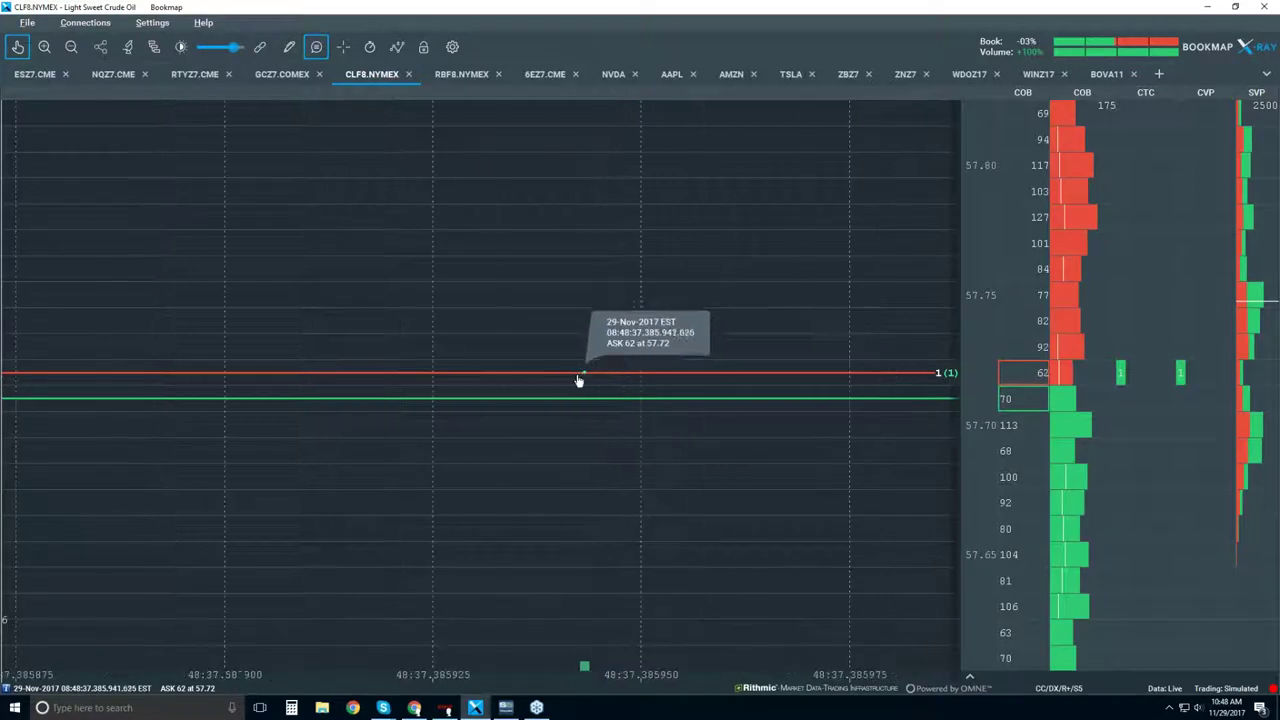
scroll(584, 380, "up", 6)
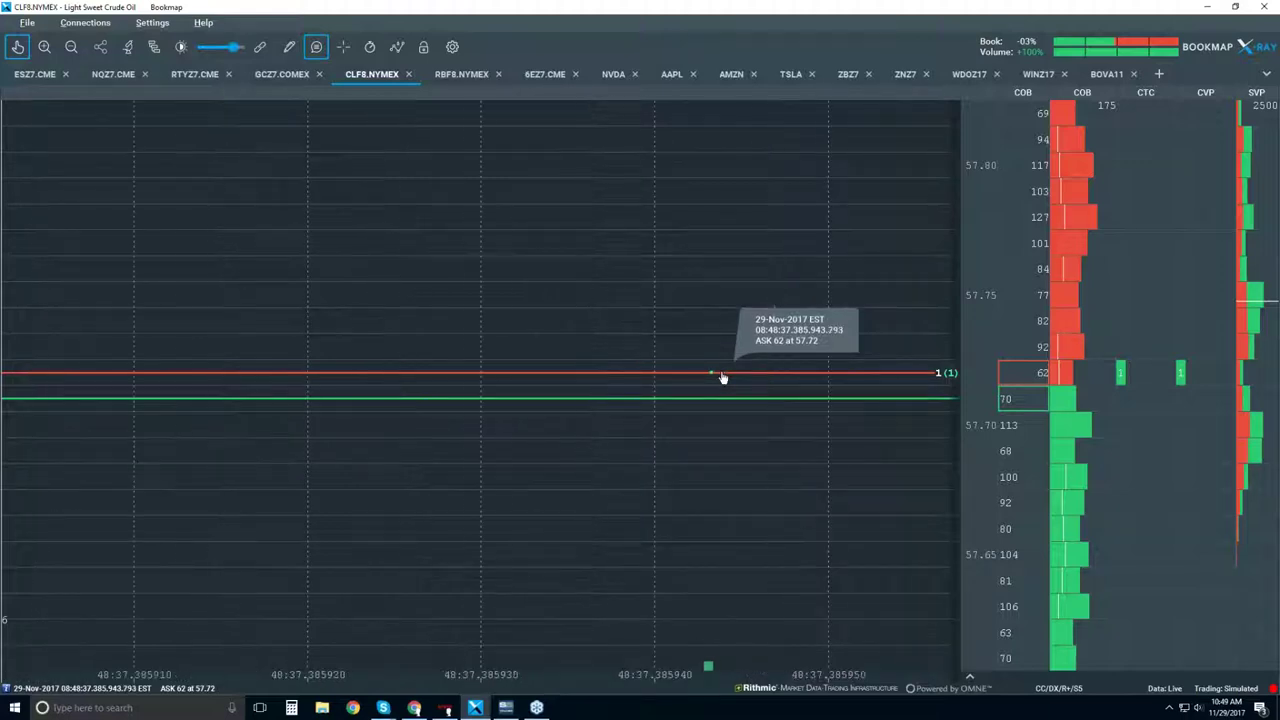
Step: Zoom out to about 08:48:36.6–08:48:38 and inspect the bid and ask trade dots near 57.71–57.72
scroll(723, 376, "down", 5)
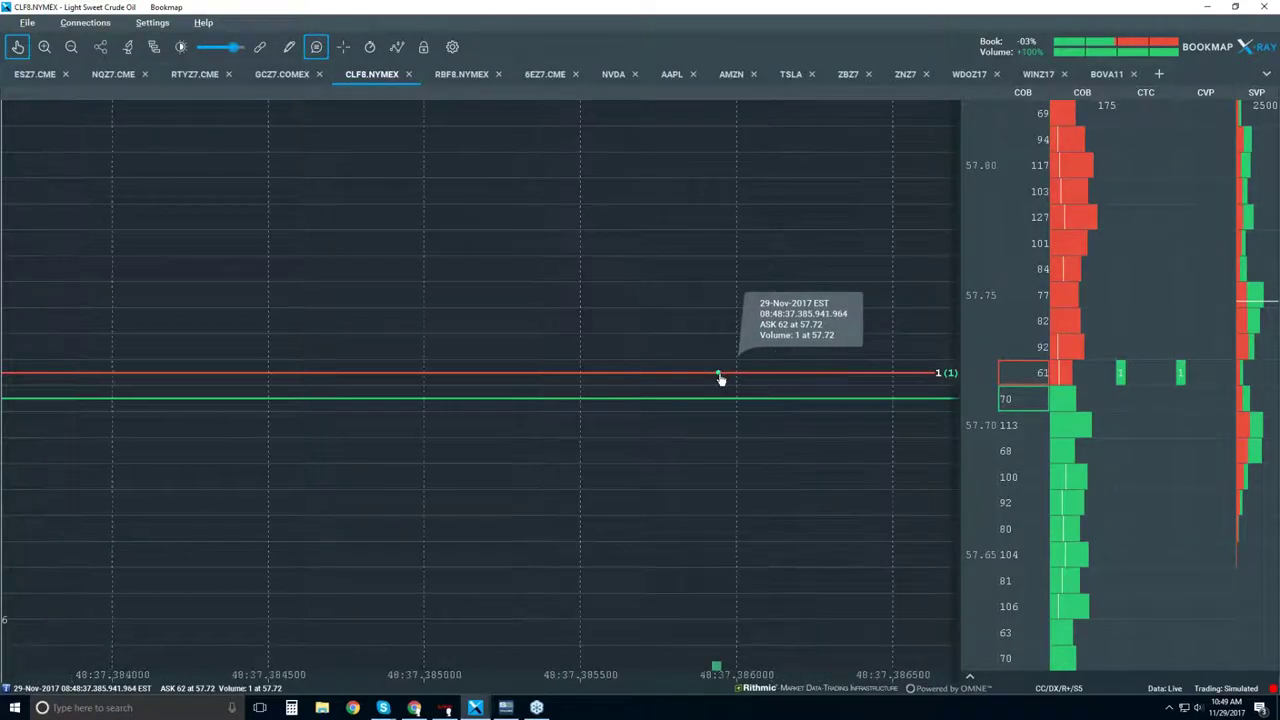
scroll(720, 378, "down", 5)
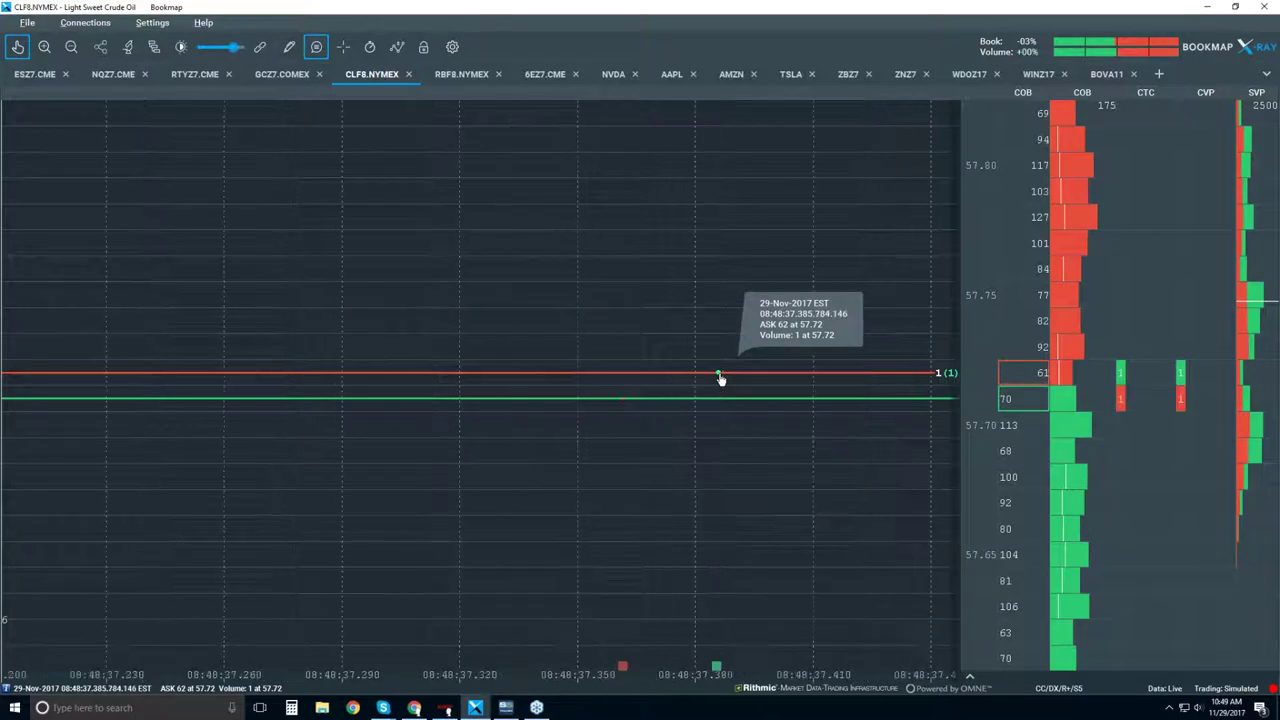
scroll(720, 378, "down", 3)
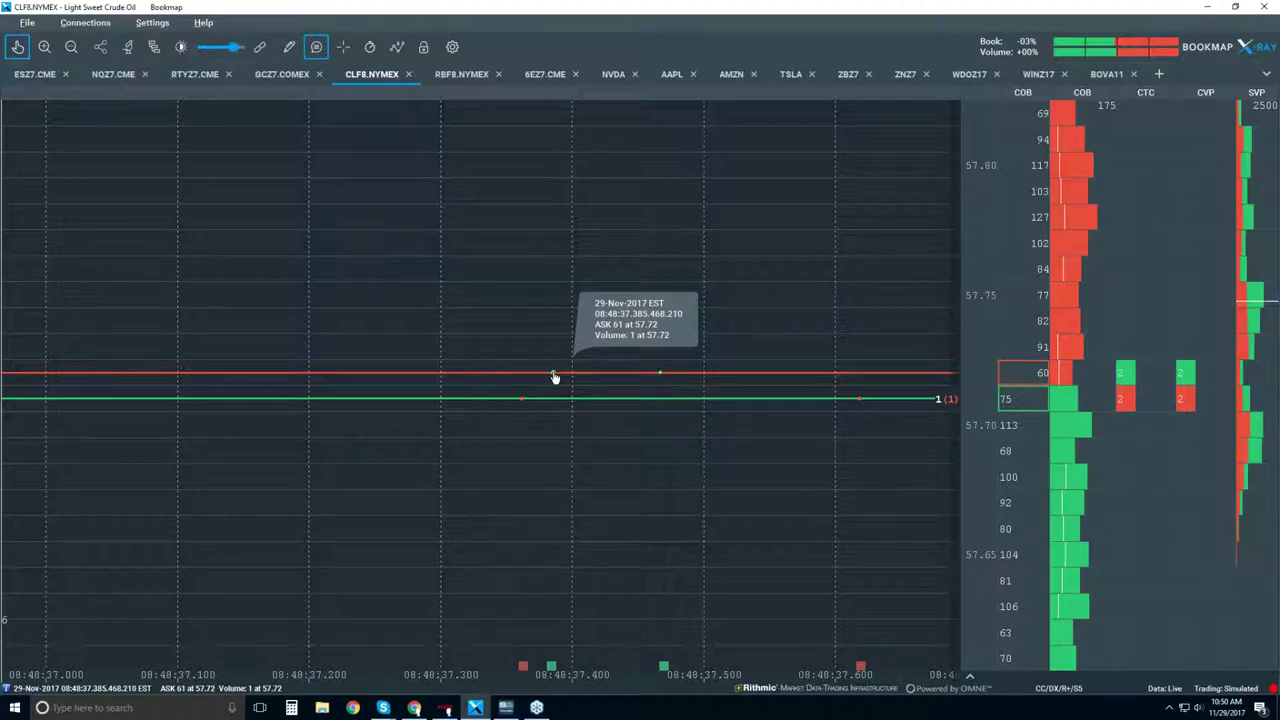
mouse_move(661, 376)
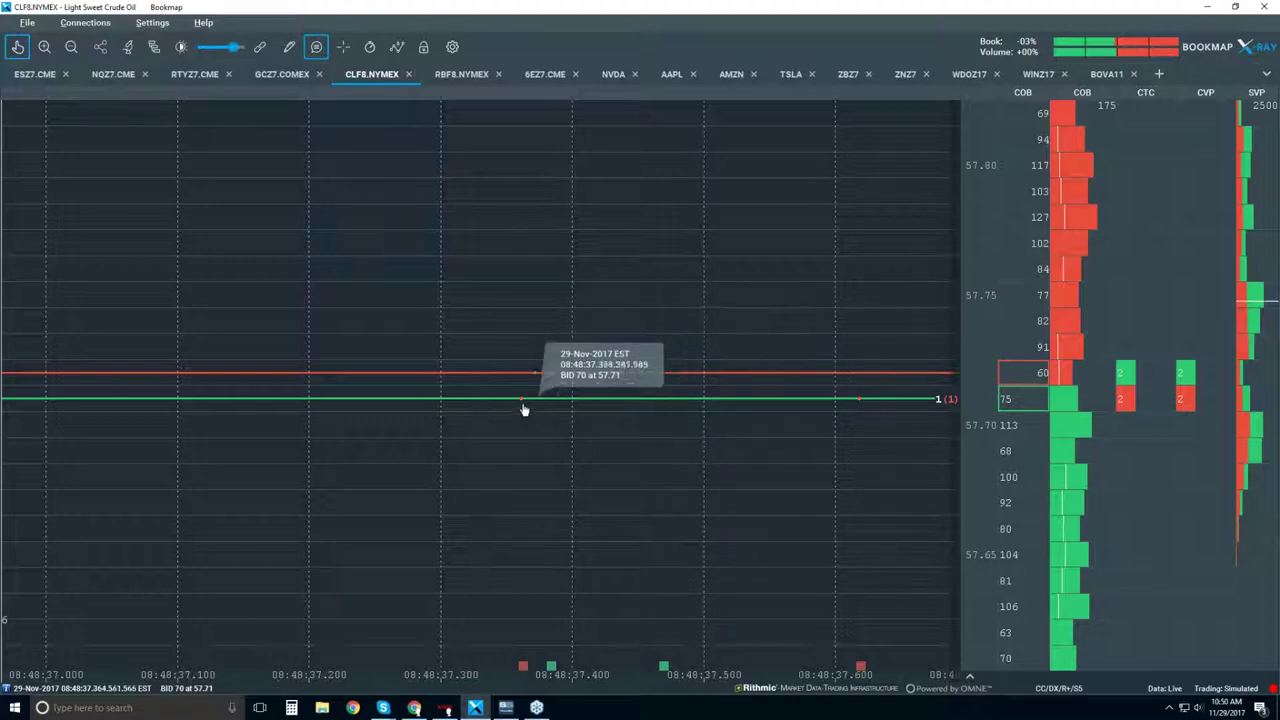
mouse_move(863, 403)
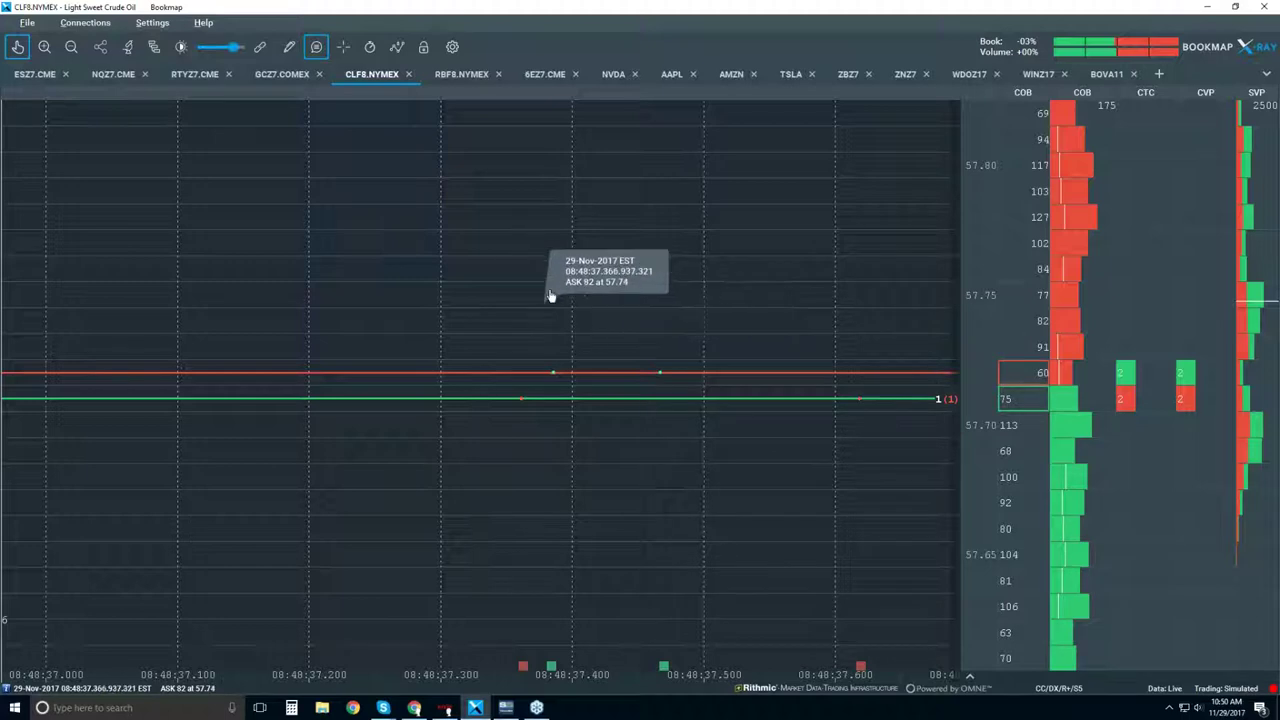
scroll(535, 259, "down", 2)
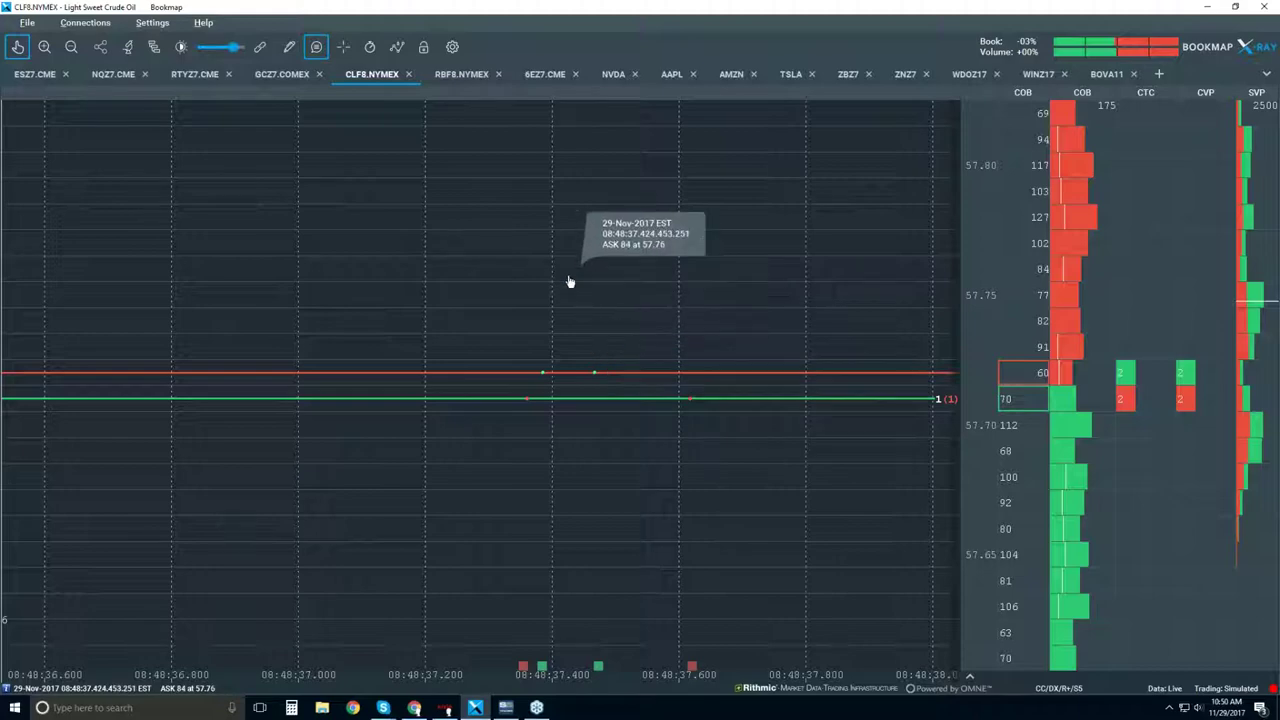
Step: Zoom out to span before 08:30 to 11:00, including the rally above 58.25 after 10:30
scroll(568, 282, "down", 5)
scroll(568, 282, "down", 2)
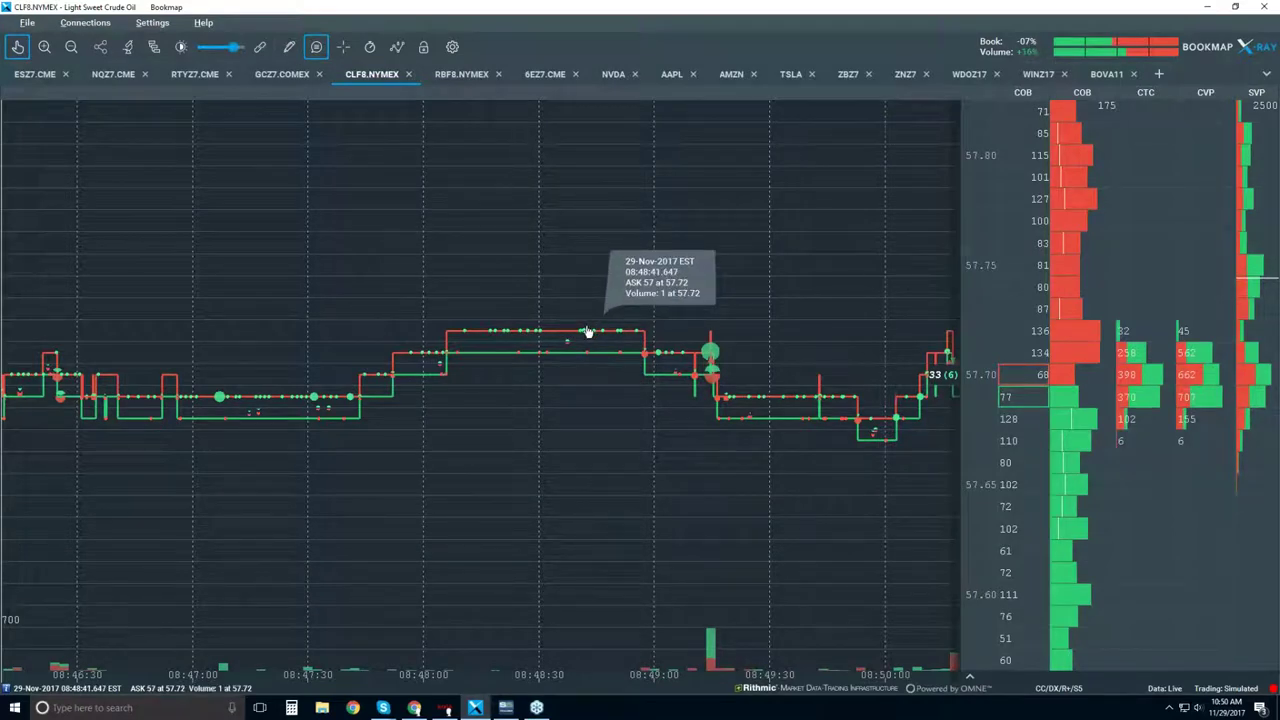
scroll(588, 332, "down", 4)
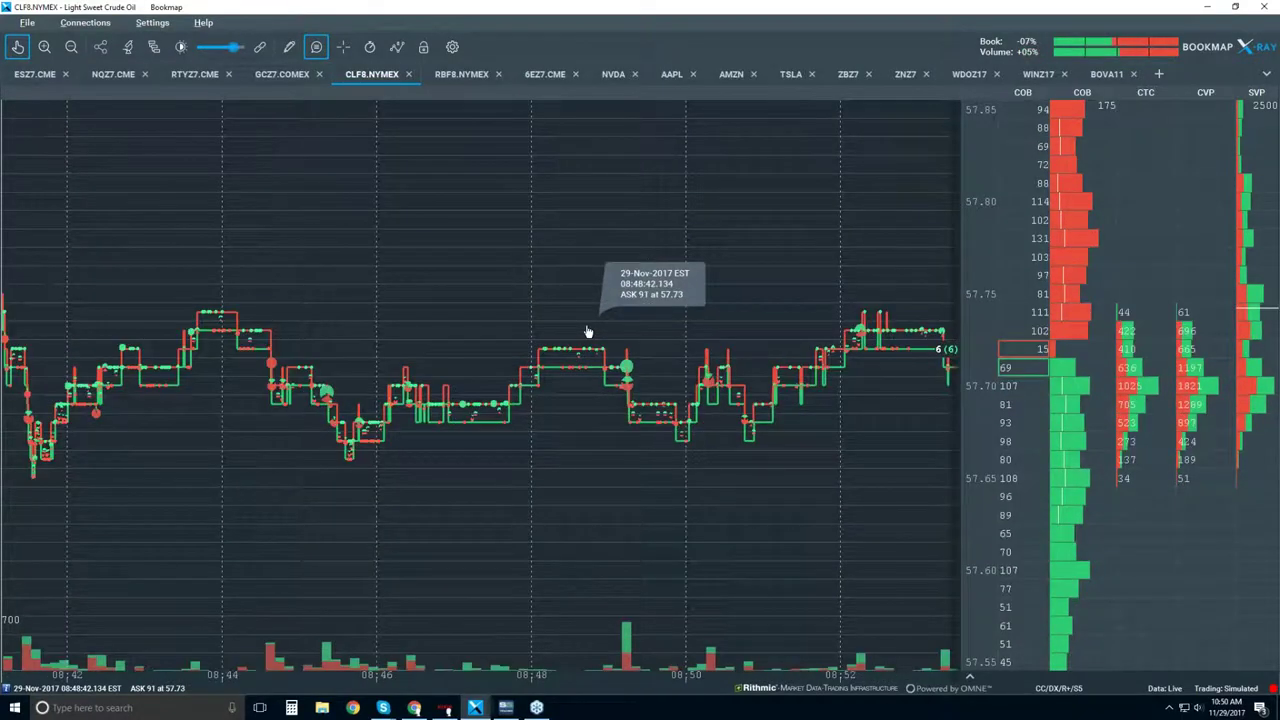
scroll(567, 418, "down", 2)
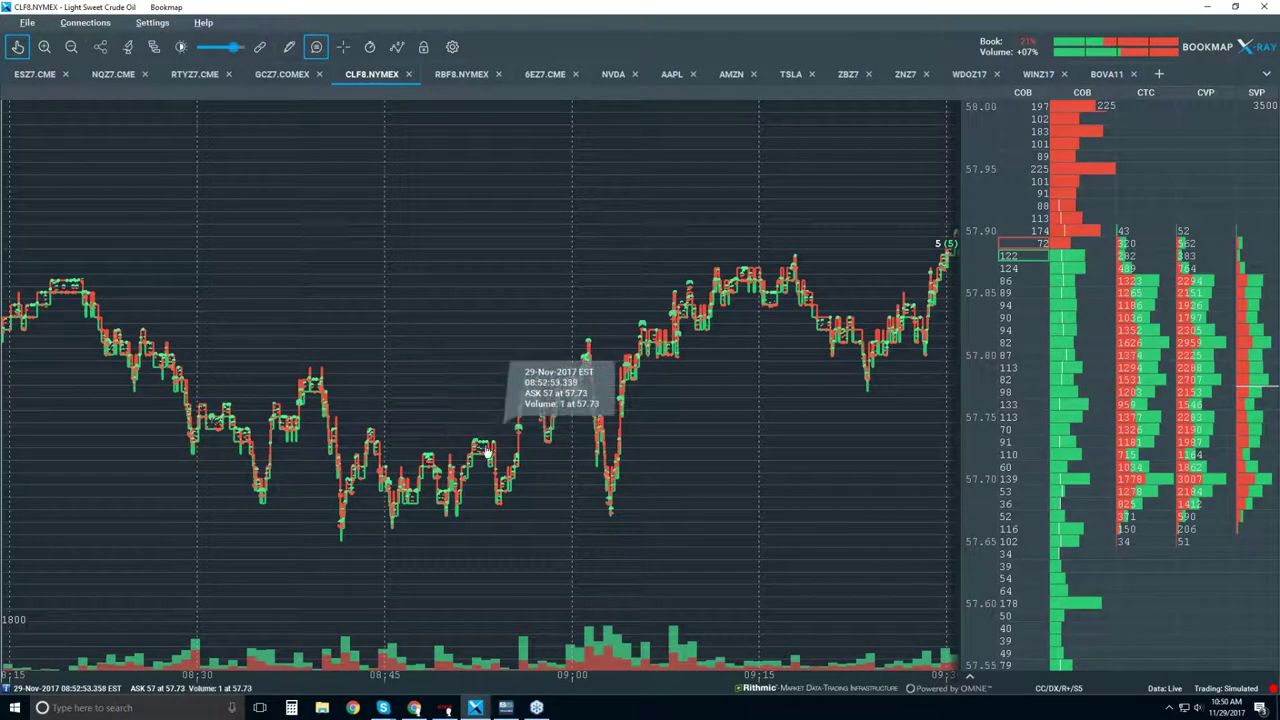
scroll(482, 452, "down", 1)
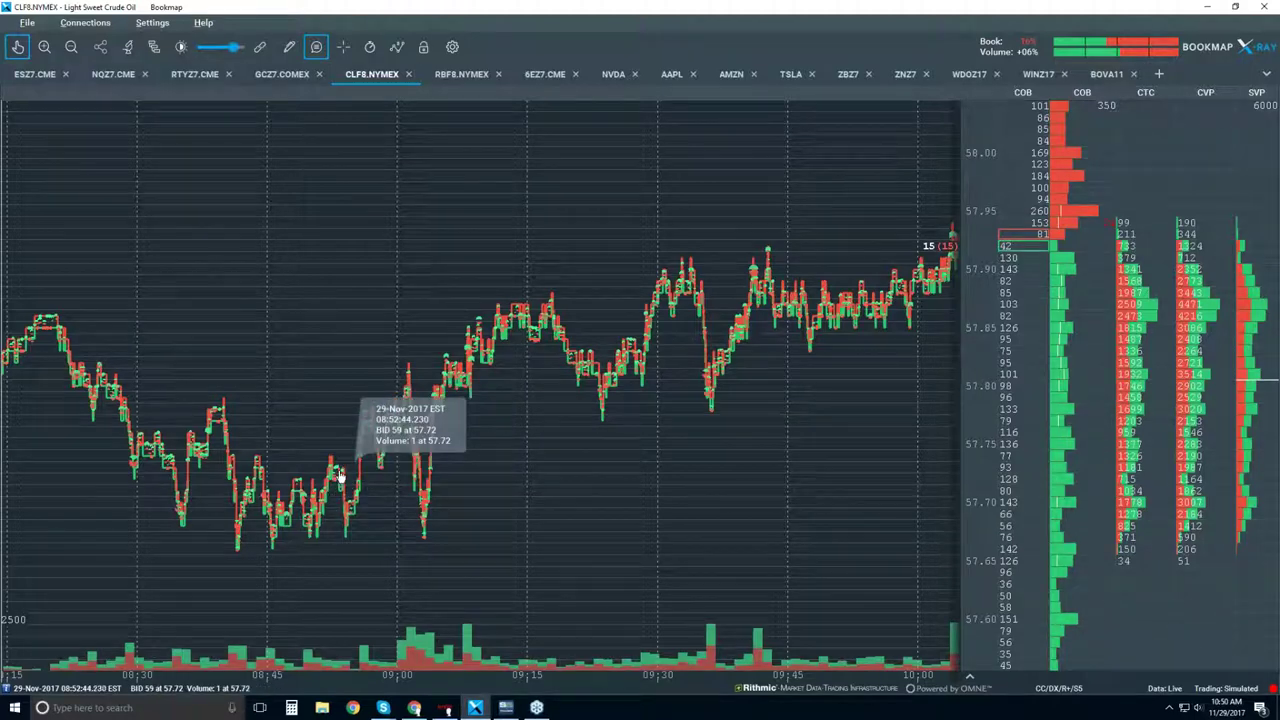
scroll(343, 486, "up", 2)
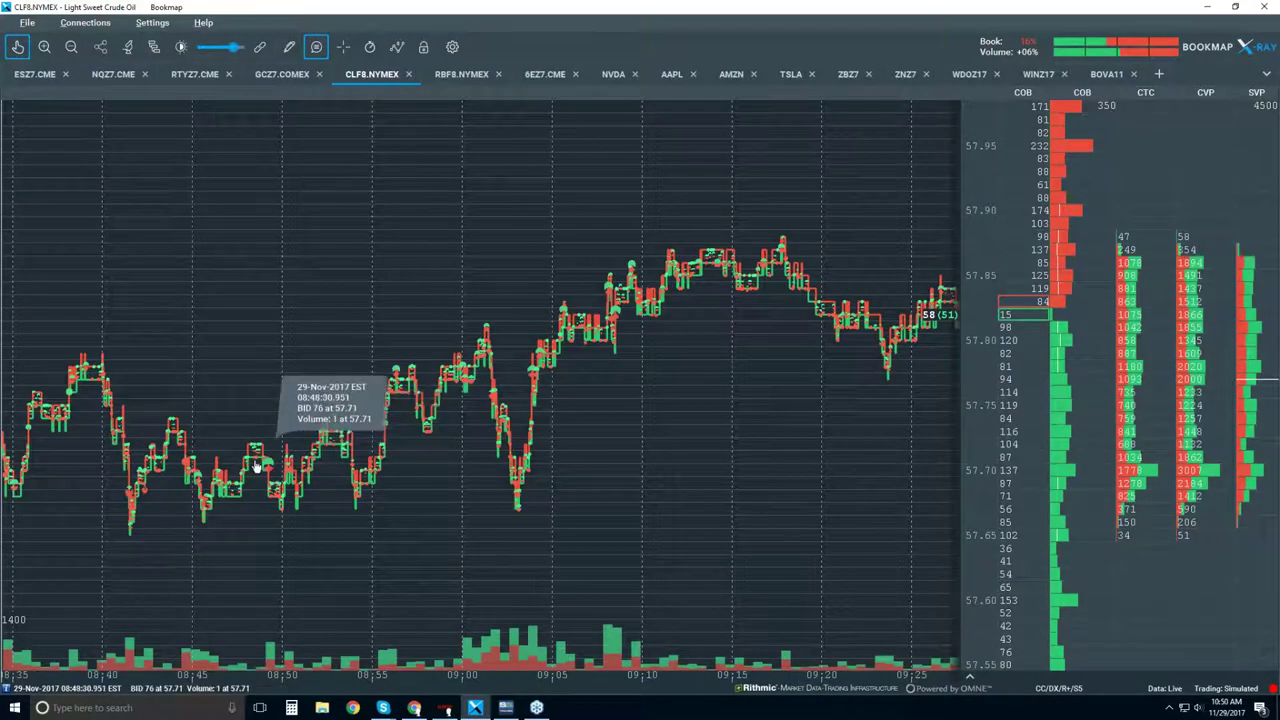
scroll(260, 462, "up", 2)
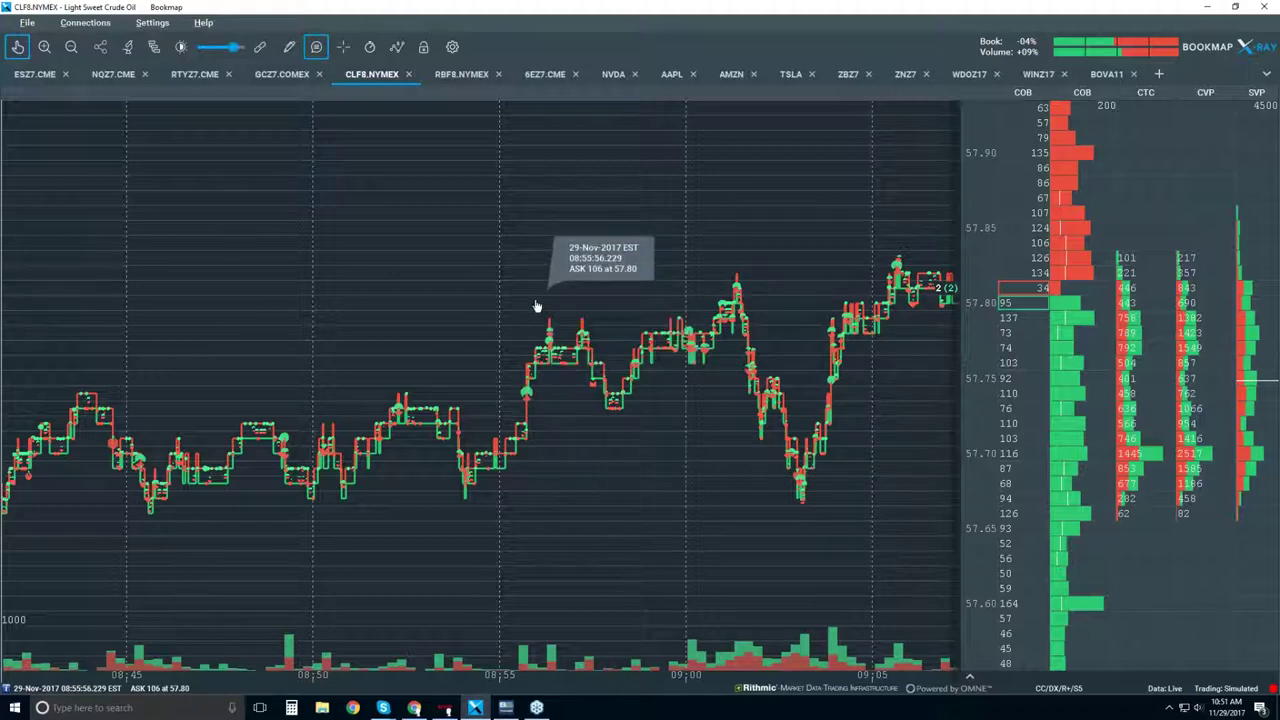
scroll(537, 306, "down", 1)
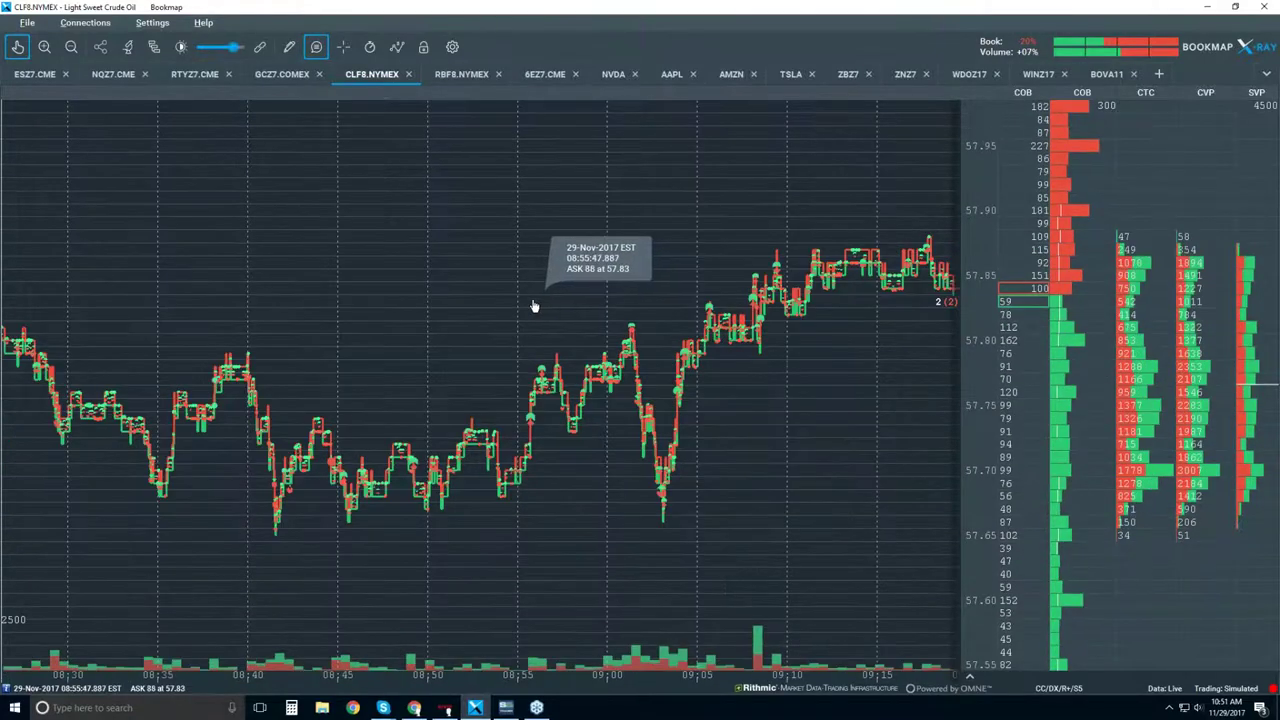
scroll(535, 306, "down", 3)
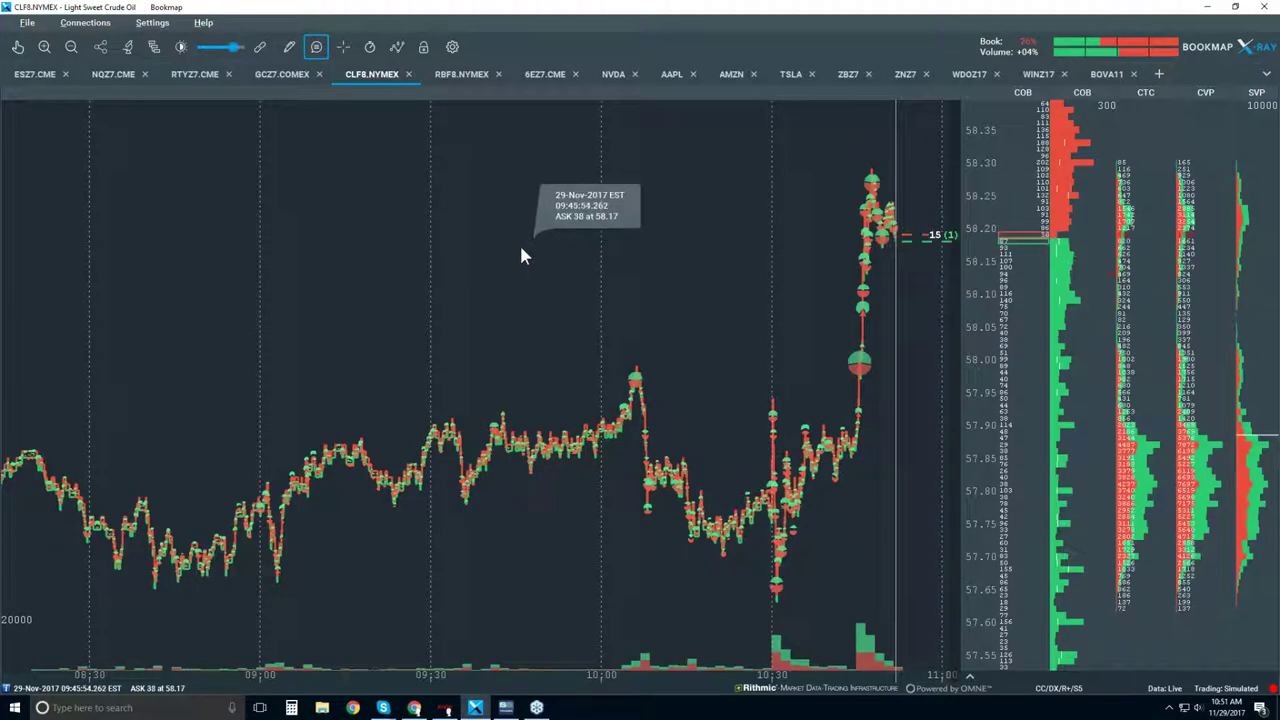
Step: Turn on the order-book heatmap in the chart layers panel
left_click(398, 48)
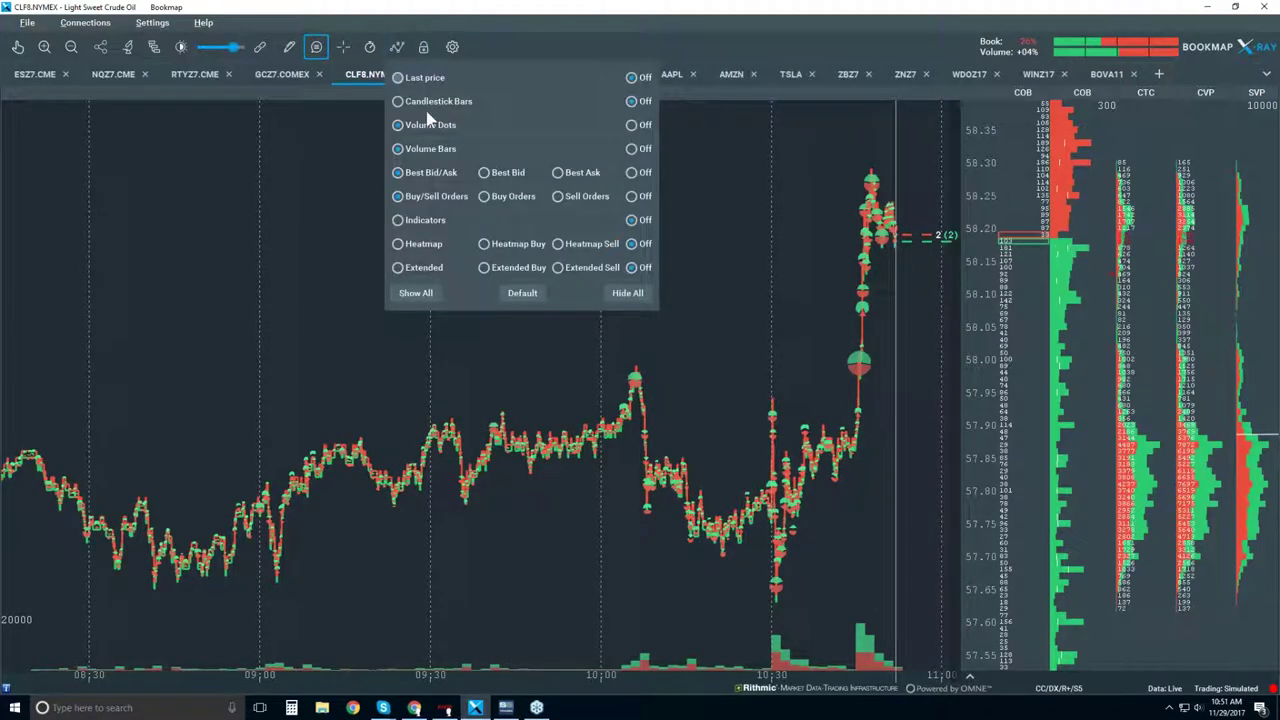
left_click(423, 250)
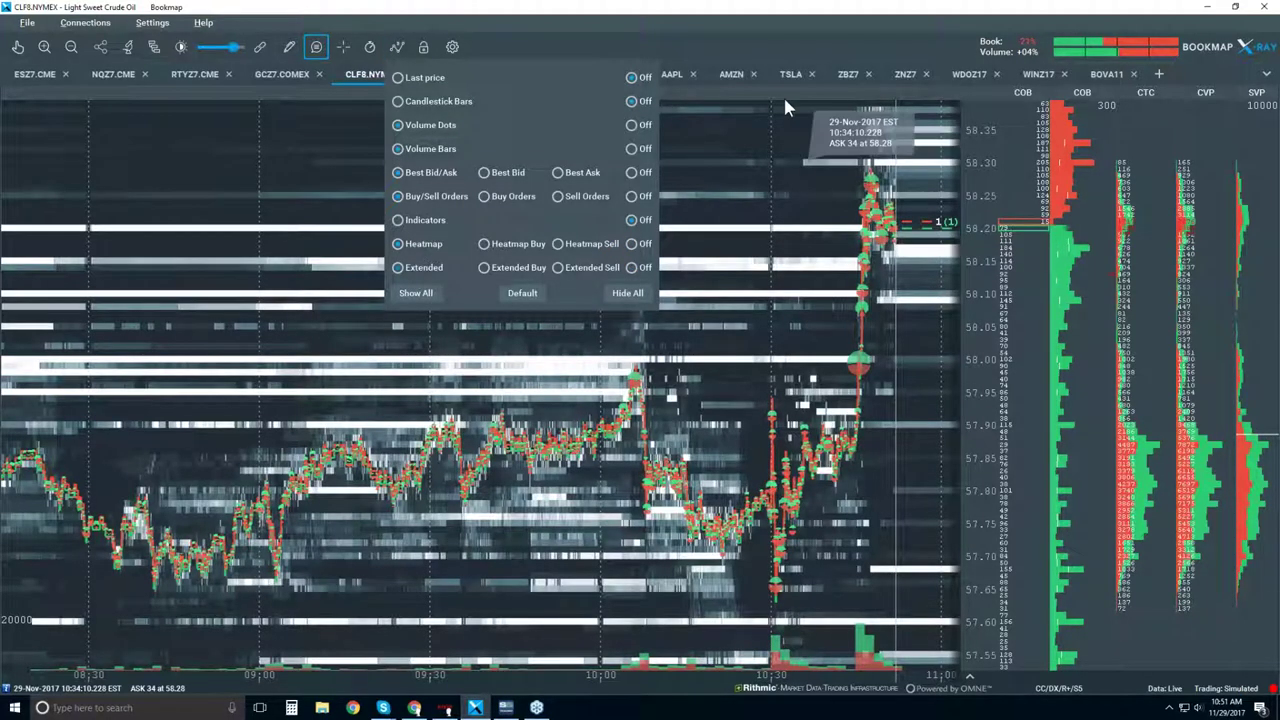
left_click(761, 23)
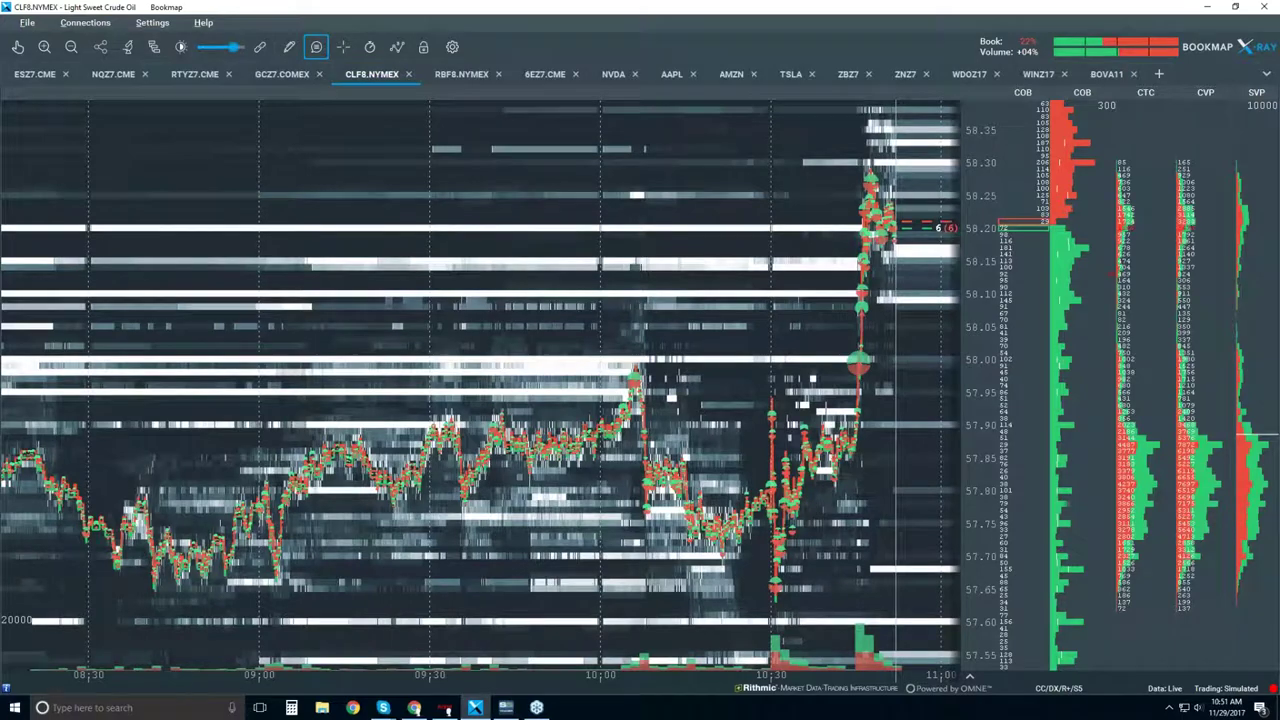
Step: Zoom into the latest five minutes of trading near 58.20
mouse_move(884, 208)
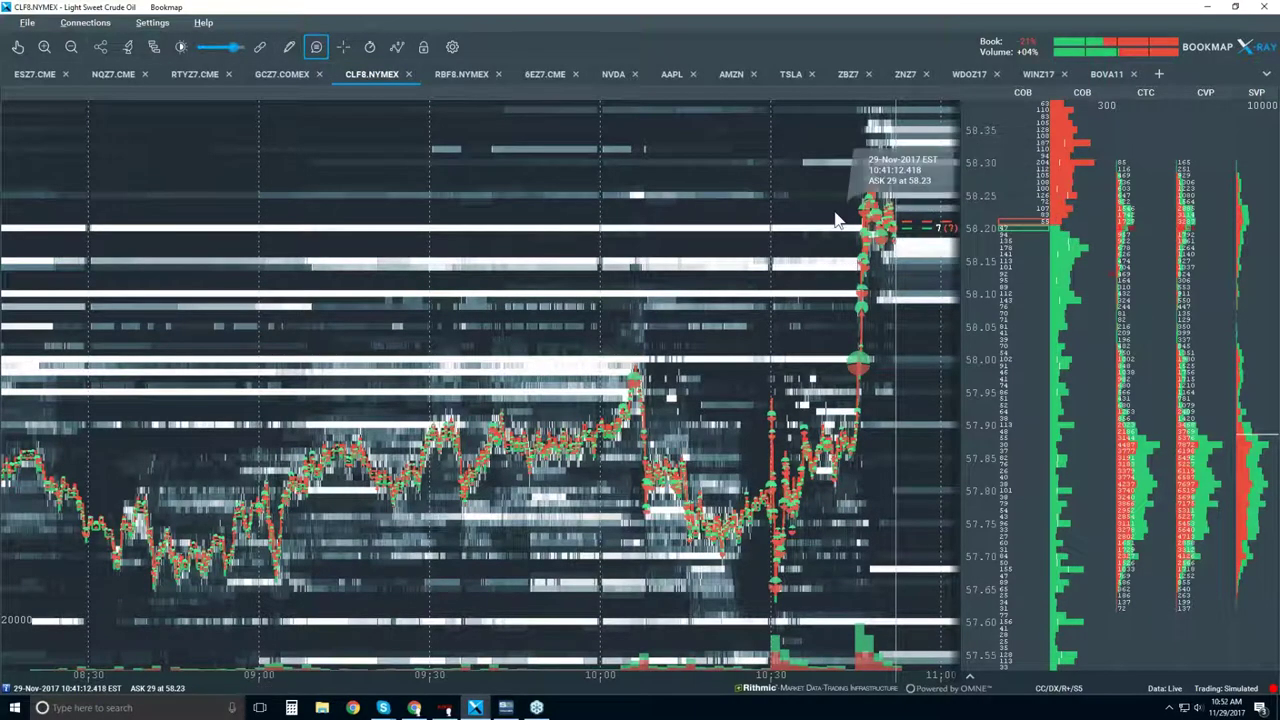
scroll(836, 220, "up", 1)
scroll(836, 220, "up", 4)
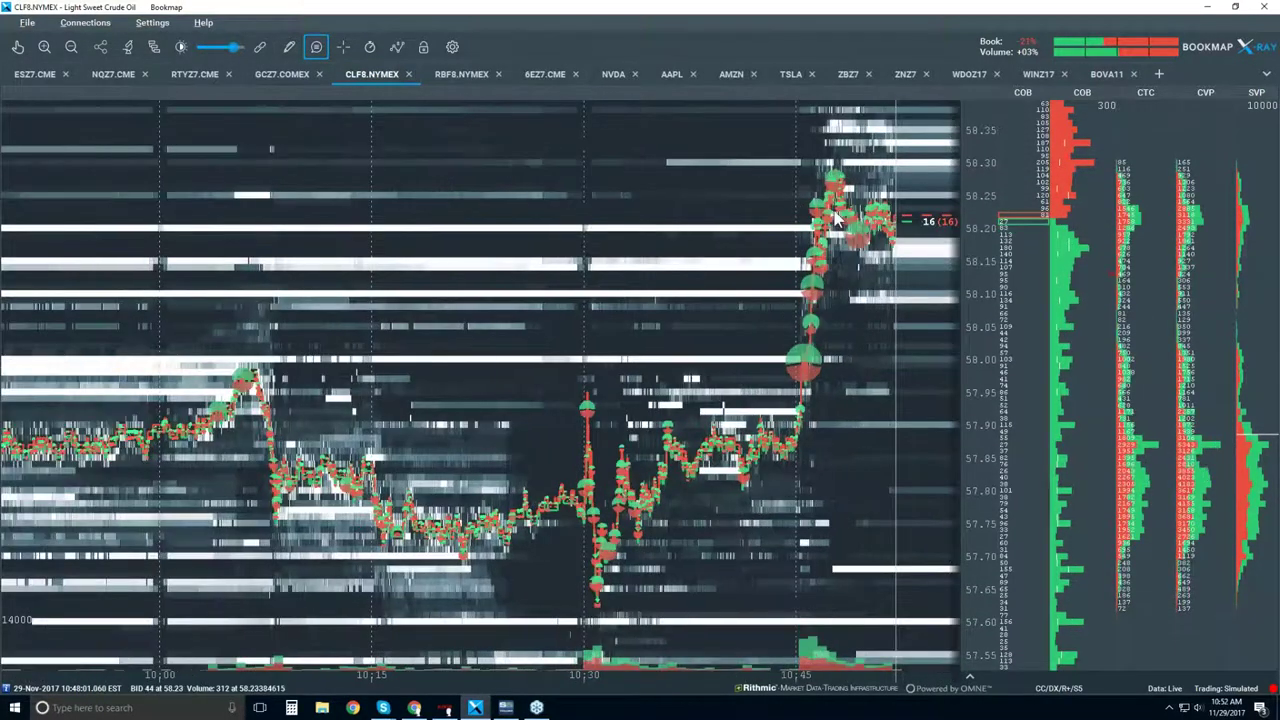
scroll(836, 220, "up", 1)
scroll(838, 218, "up", 1)
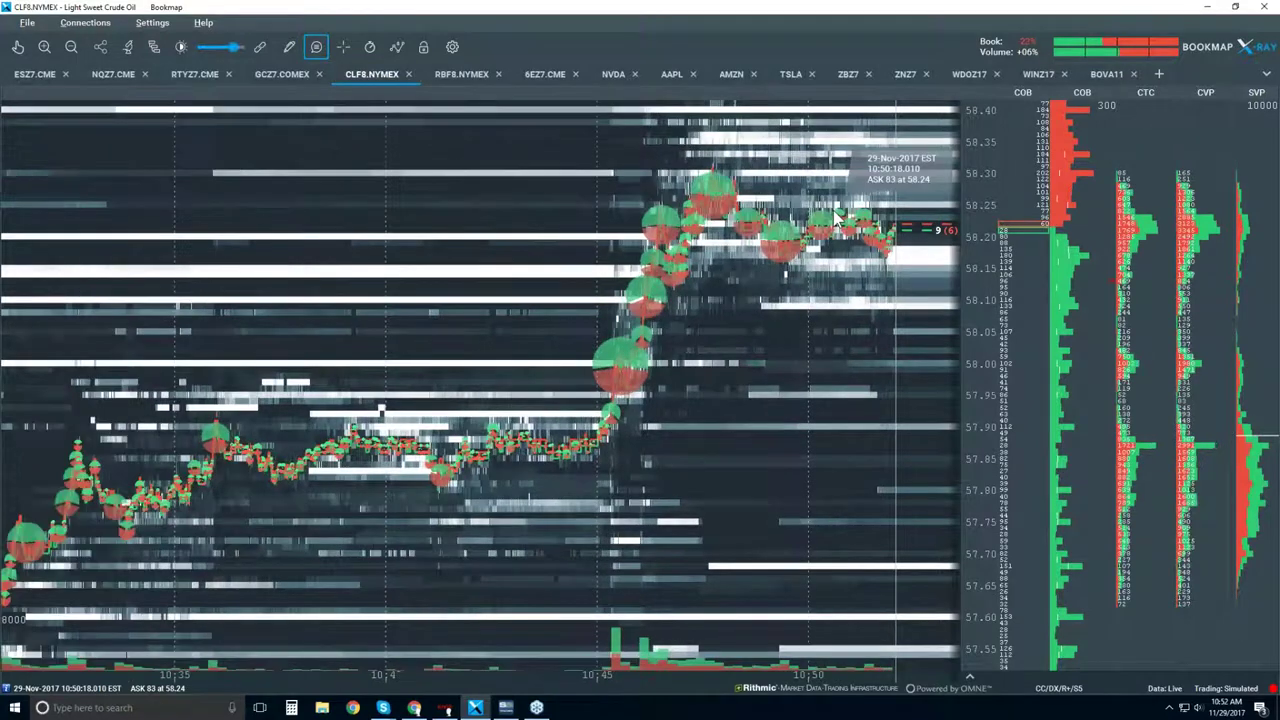
scroll(836, 218, "up", 2)
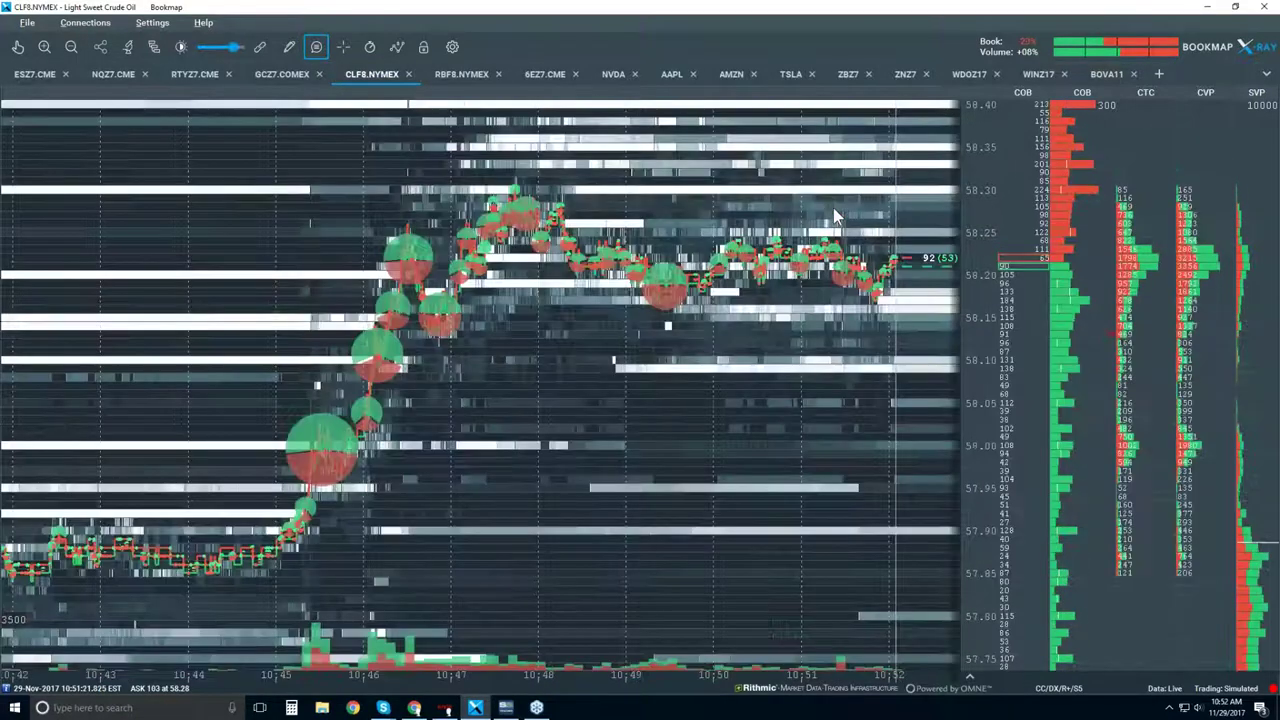
scroll(835, 215, "up", 1)
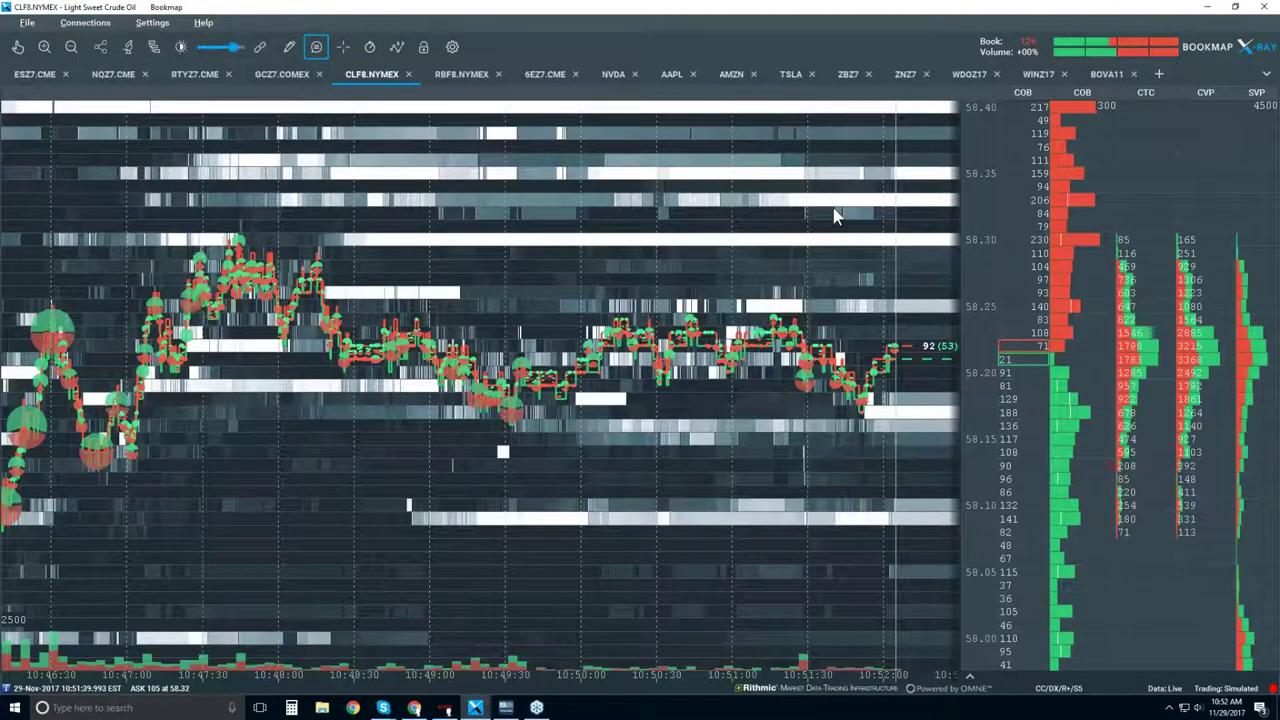
scroll(835, 215, "up", 1)
scroll(978, 260, "down", 1)
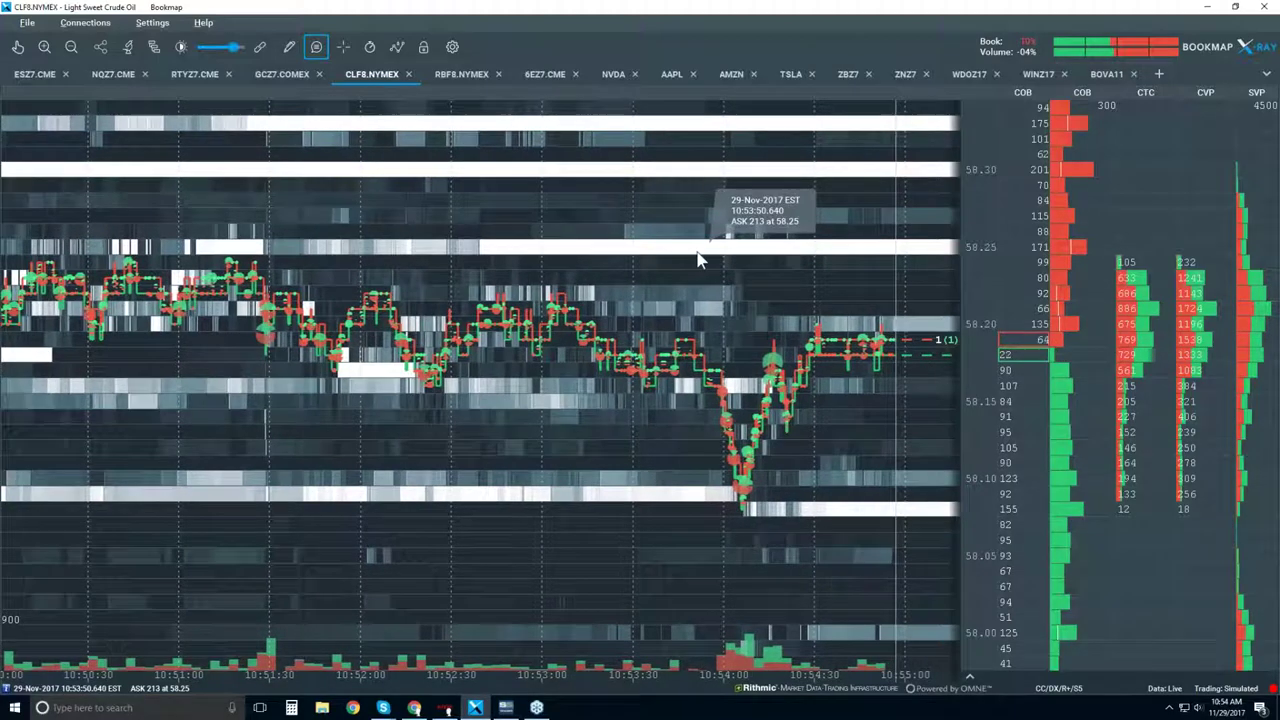
Step: Zoom out to about 10:46–10:56 to bring the earlier rally's large volume dots into view
scroll(548, 225, "down", 1)
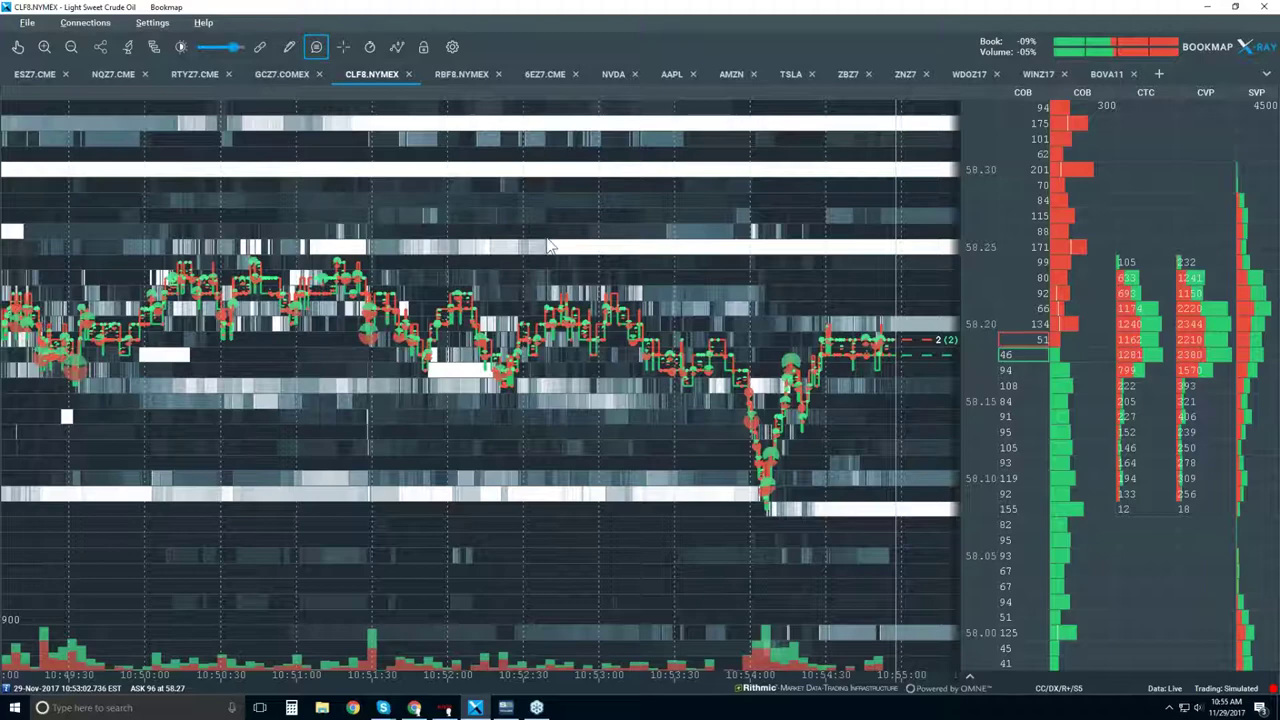
scroll(548, 245, "down", 3)
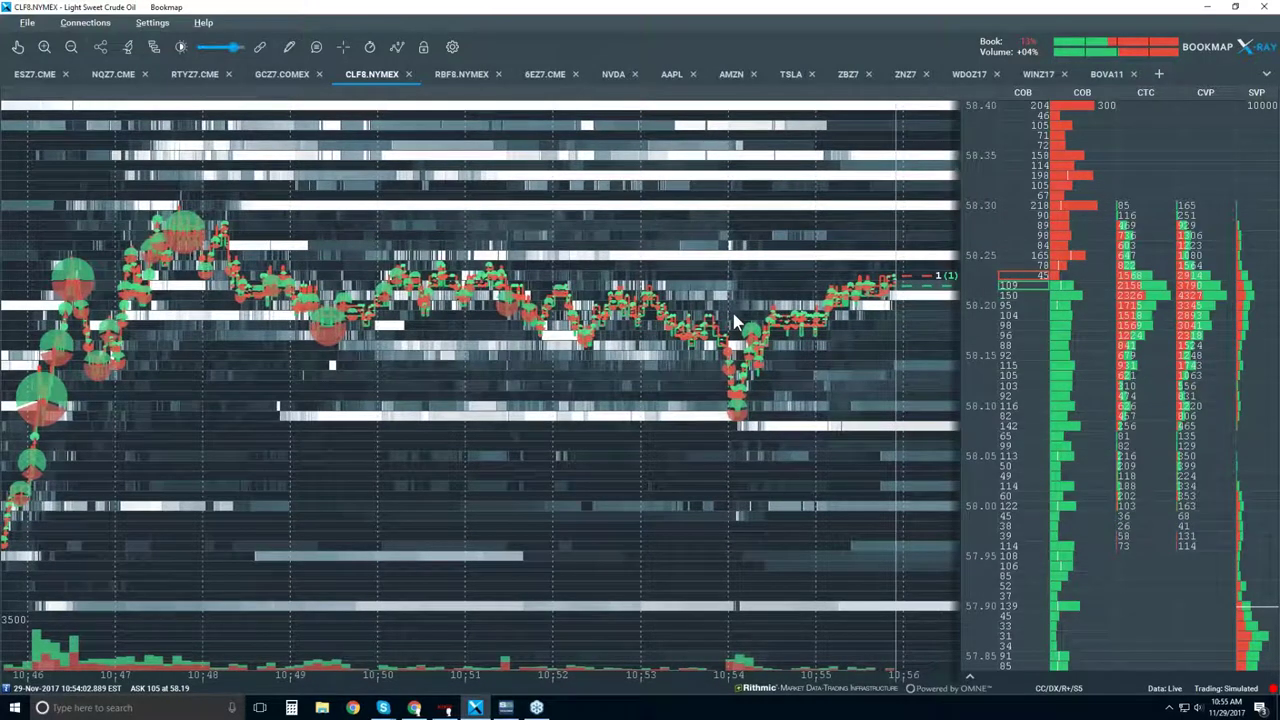
Step: Zoom out, select the Hand tool, and zoom in on the 10:30 spike around 10:22–10:34
scroll(735, 320, "down", 3)
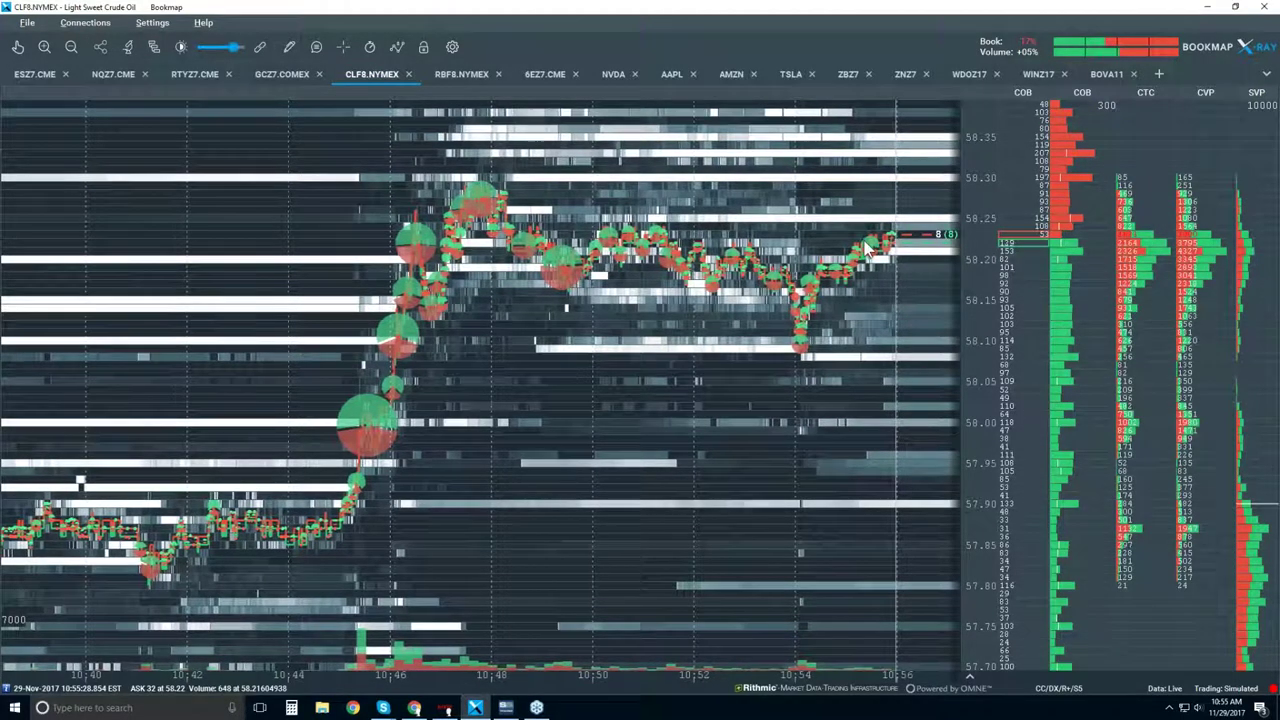
scroll(852, 252, "down", 1)
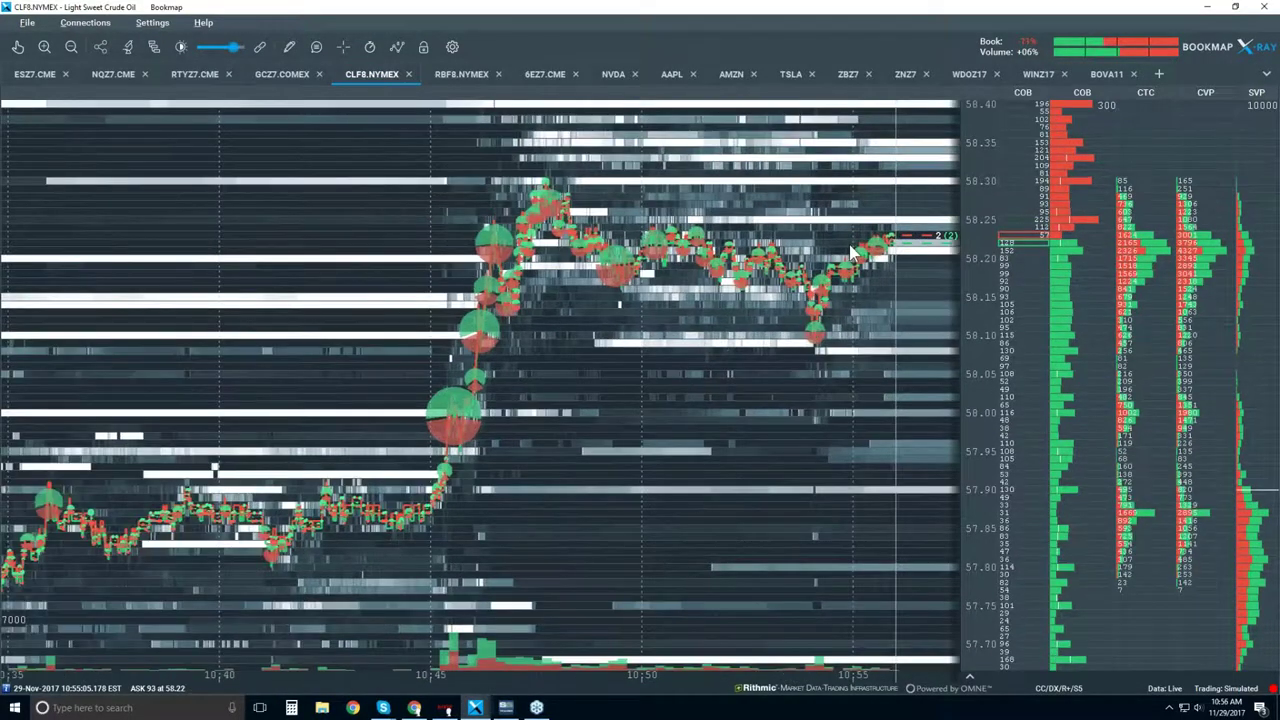
scroll(852, 252, "down", 1)
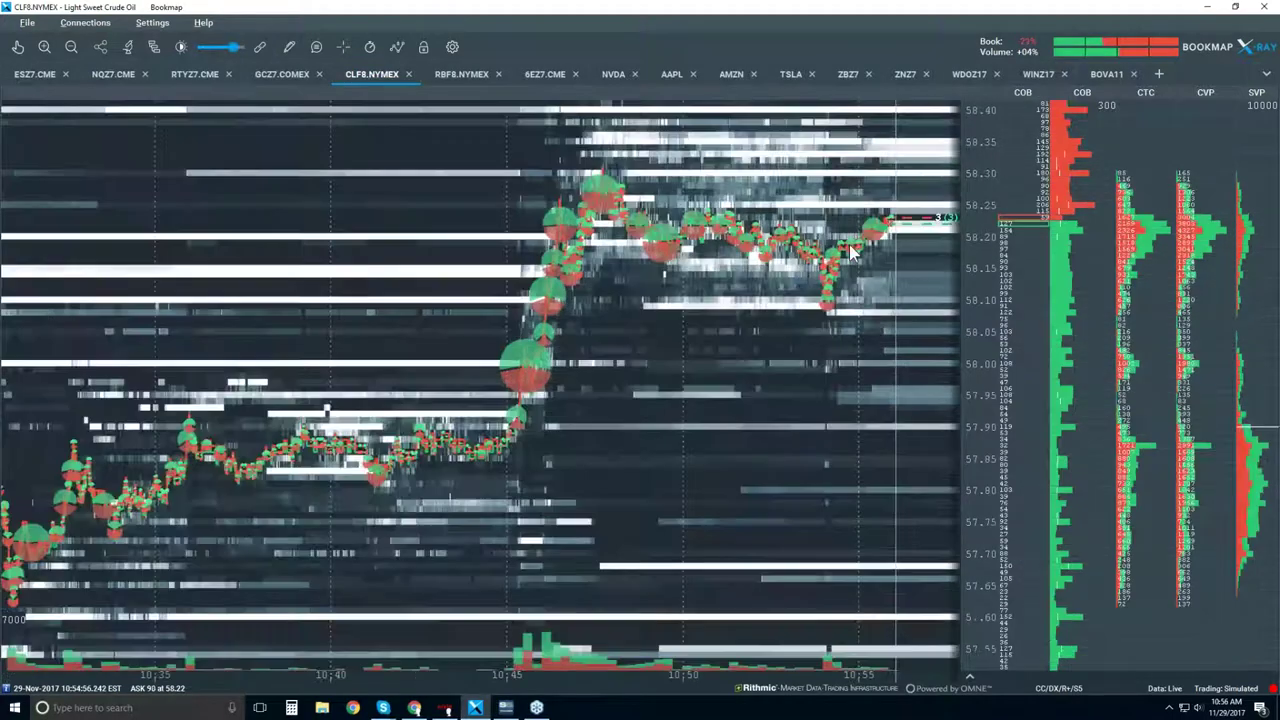
scroll(850, 252, "down", 1)
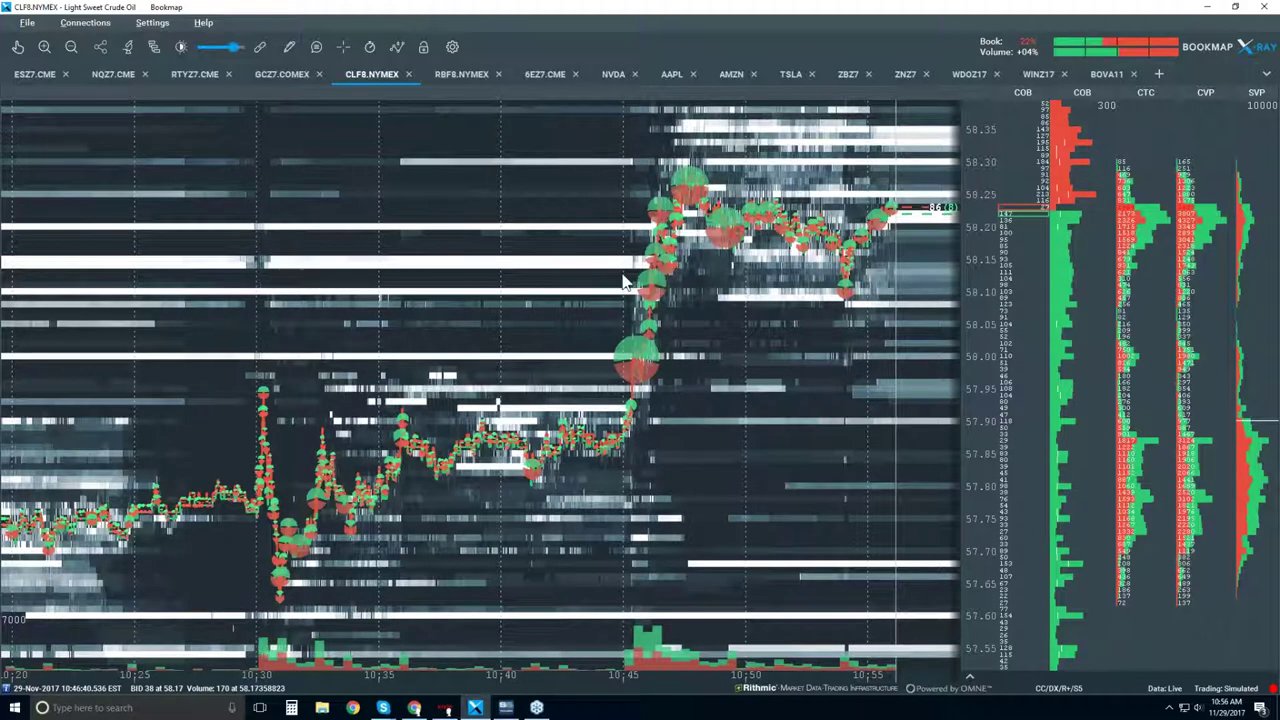
left_click(16, 48)
scroll(205, 472, "up", 2)
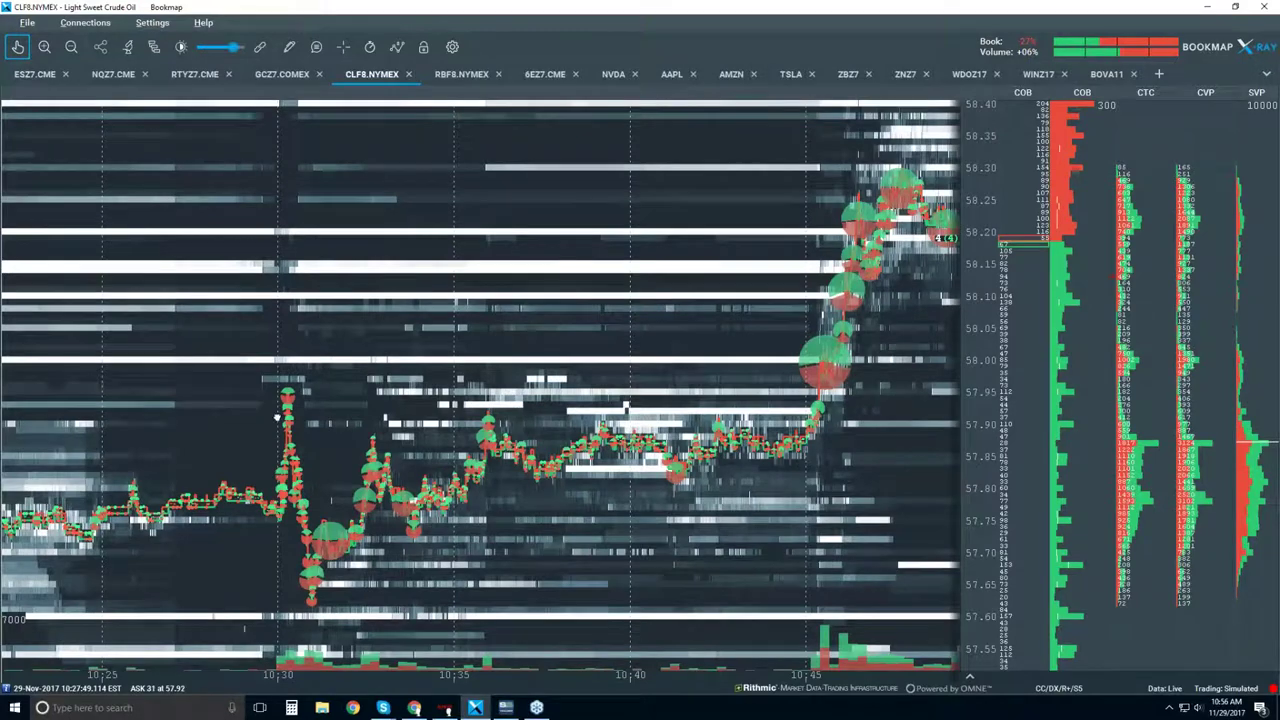
scroll(277, 417, "down", 2)
scroll(275, 388, "up", 3)
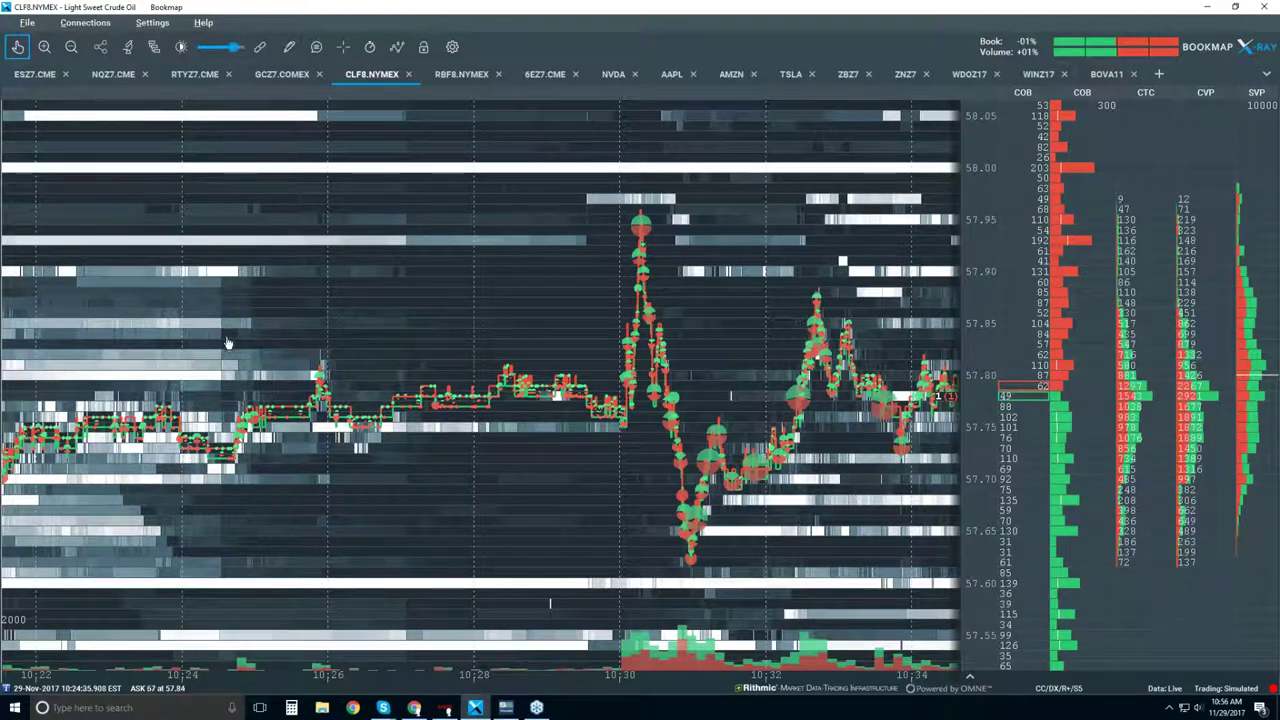
Step: Turn on crosshair mode for time and price guide lines with a readout over the CL heatmap
left_click(344, 52)
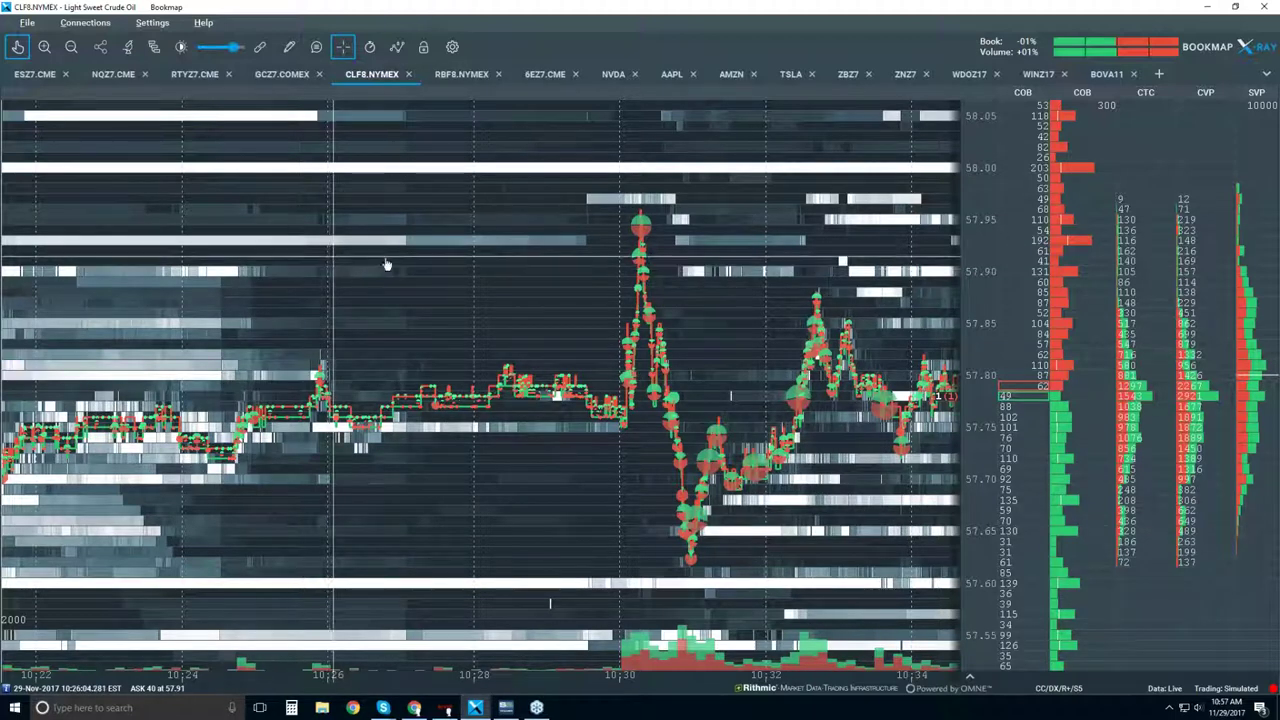
Step: Bring the CLF8.NYMEX view to recent trading, about 10:25–11:00 and 57.55–58.35
scroll(620, 330, "down", 3)
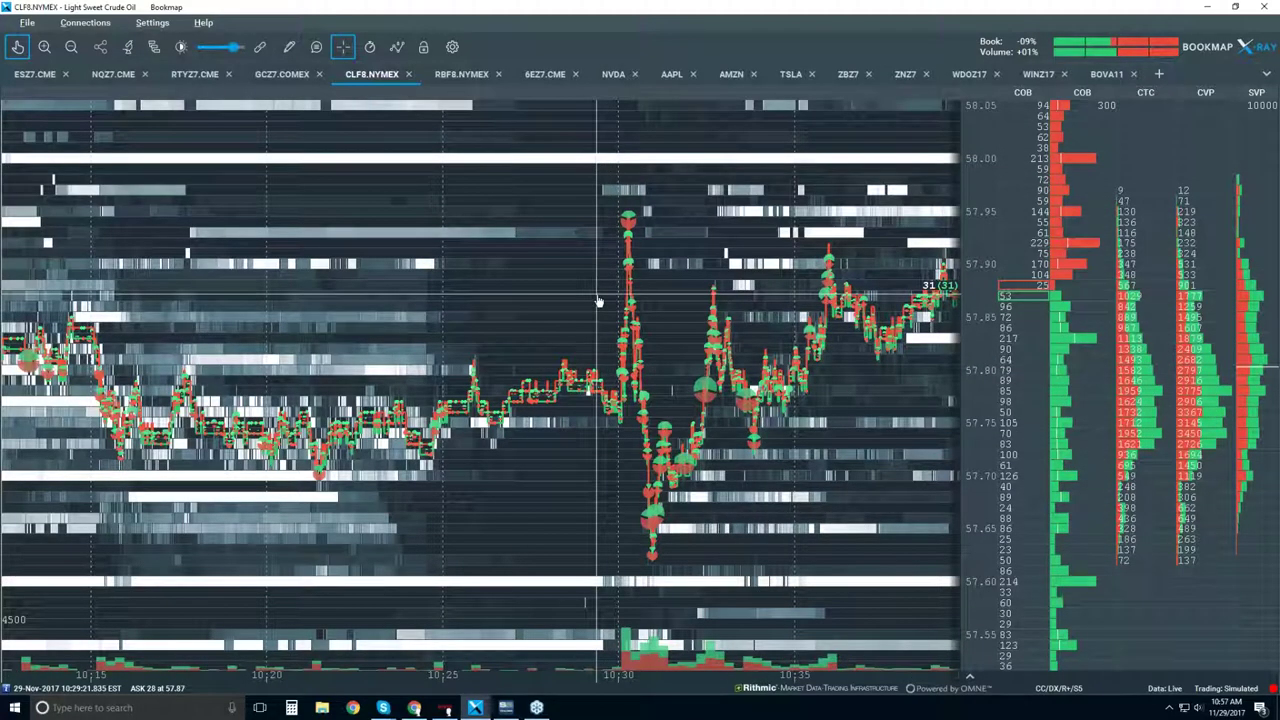
scroll(597, 300, "down", 2)
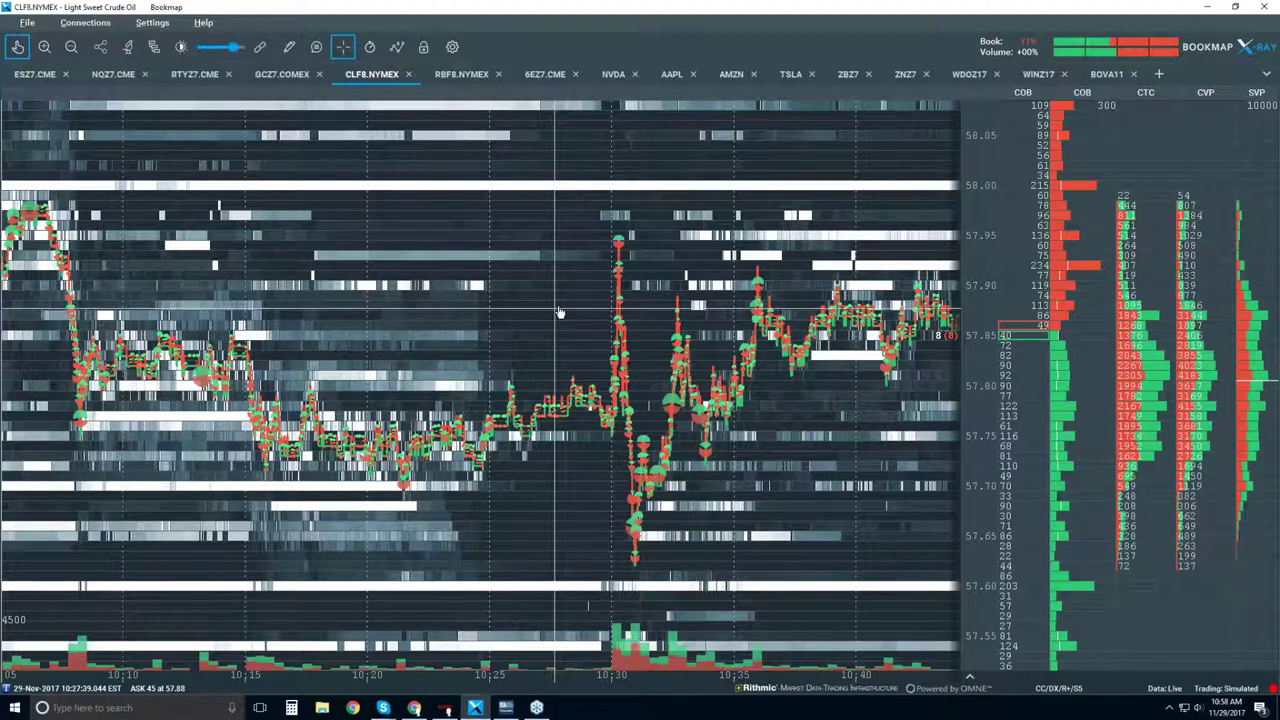
Step: Return to live data and zoom the time axis out to about 10:15–11:00, including the 10:45 rally
left_click(17, 48)
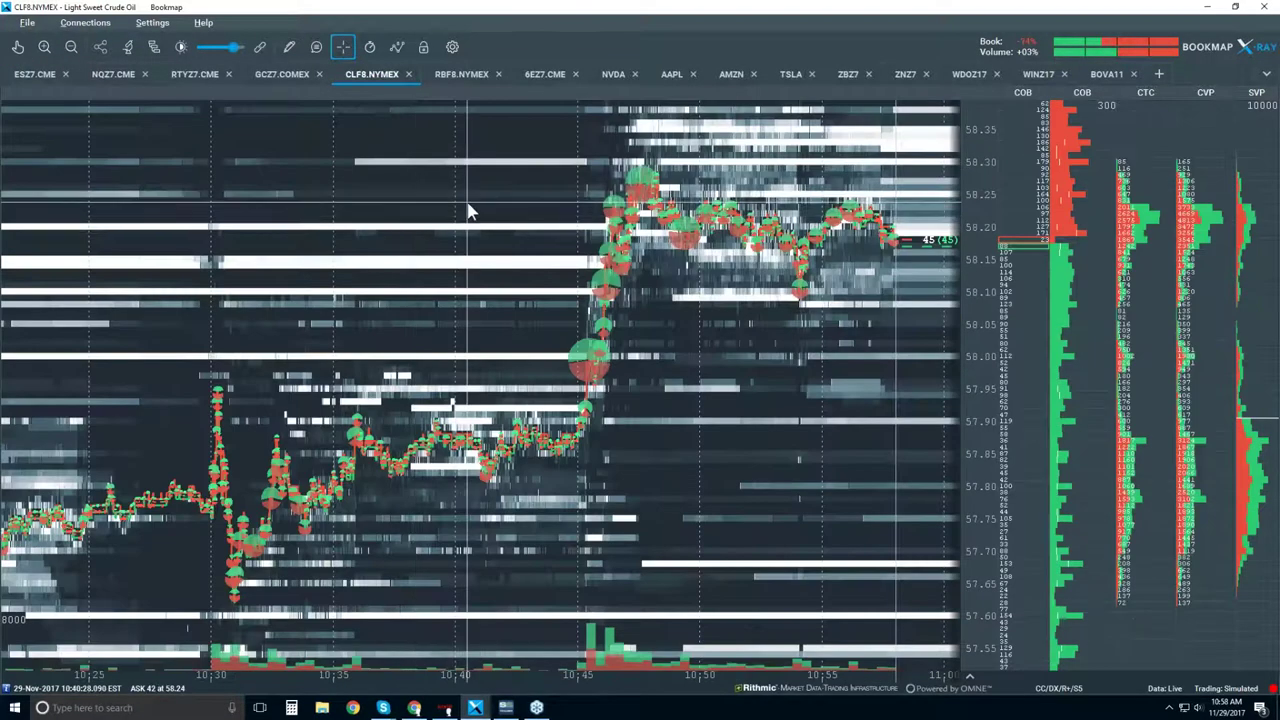
scroll(468, 211, "down", 2)
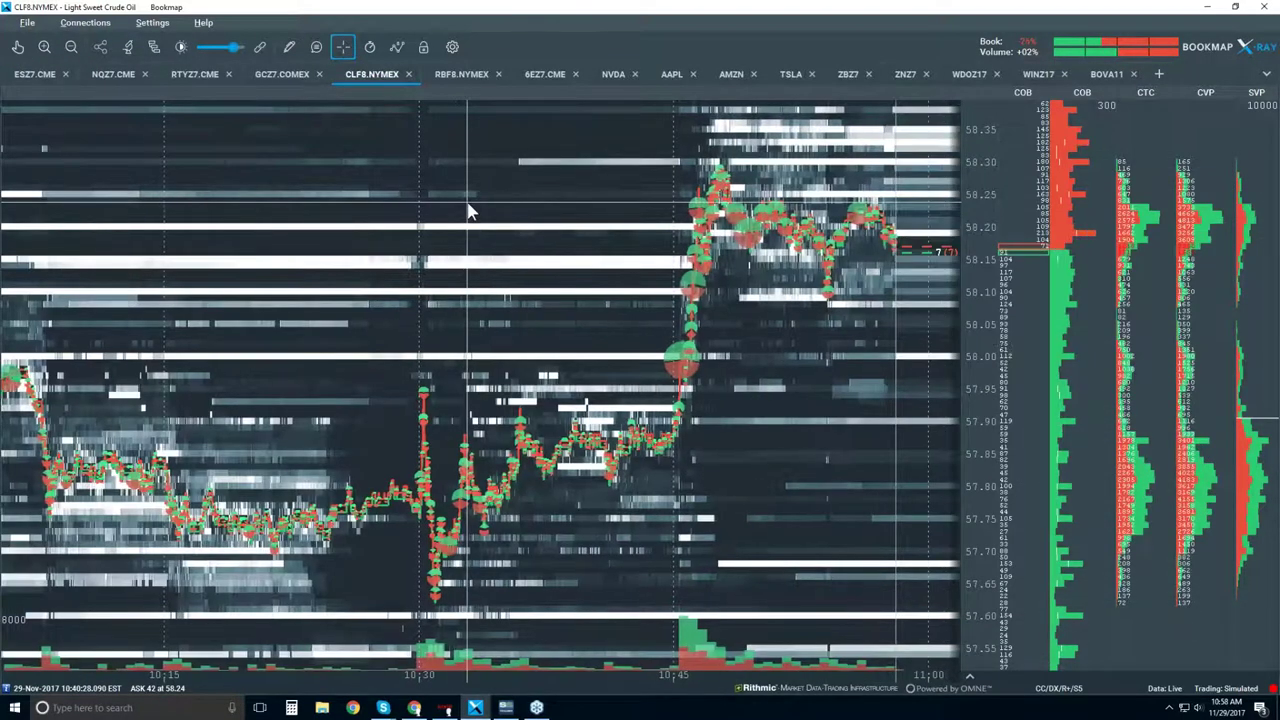